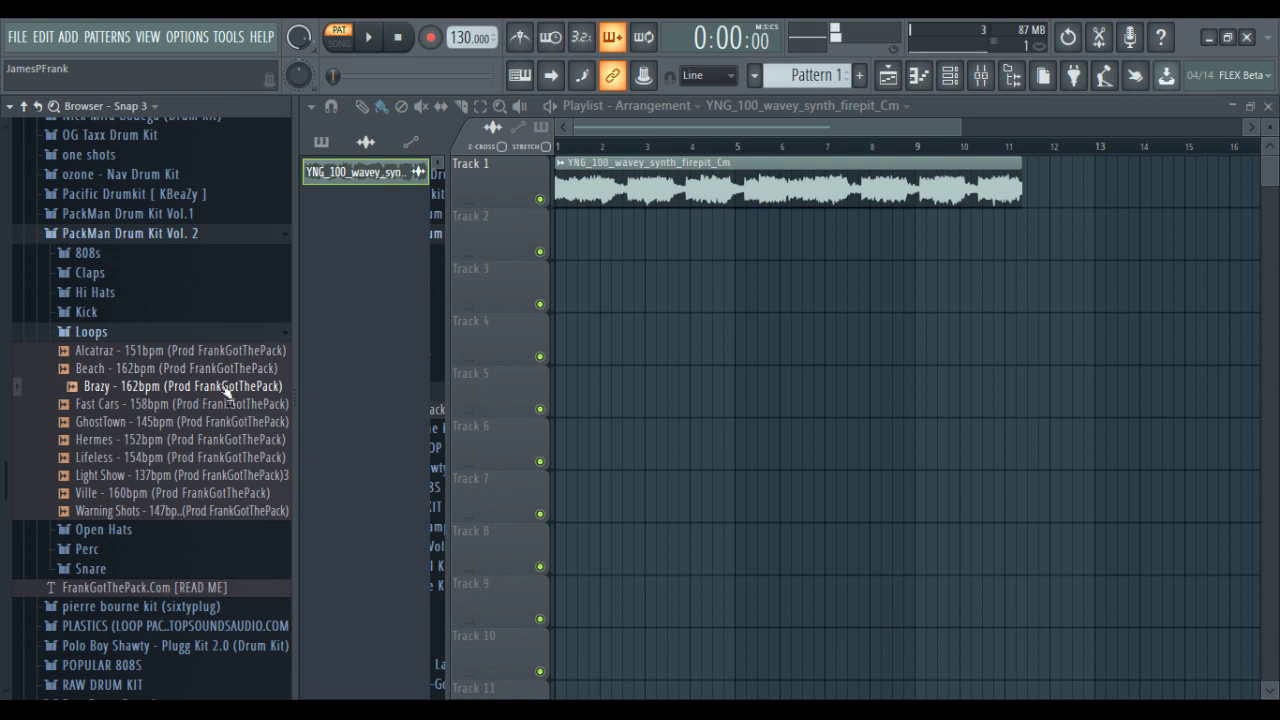
Replace the synth clip on Track 1 with the Brazy - 162bpm loop, match the tempo to 162 BPM and normalize the loop
{"action": "right_click", "coordinate": [787, 192]}
{"action": "left_click_drag", "start_coordinate": [215, 390], "coordinate": [580, 185]}
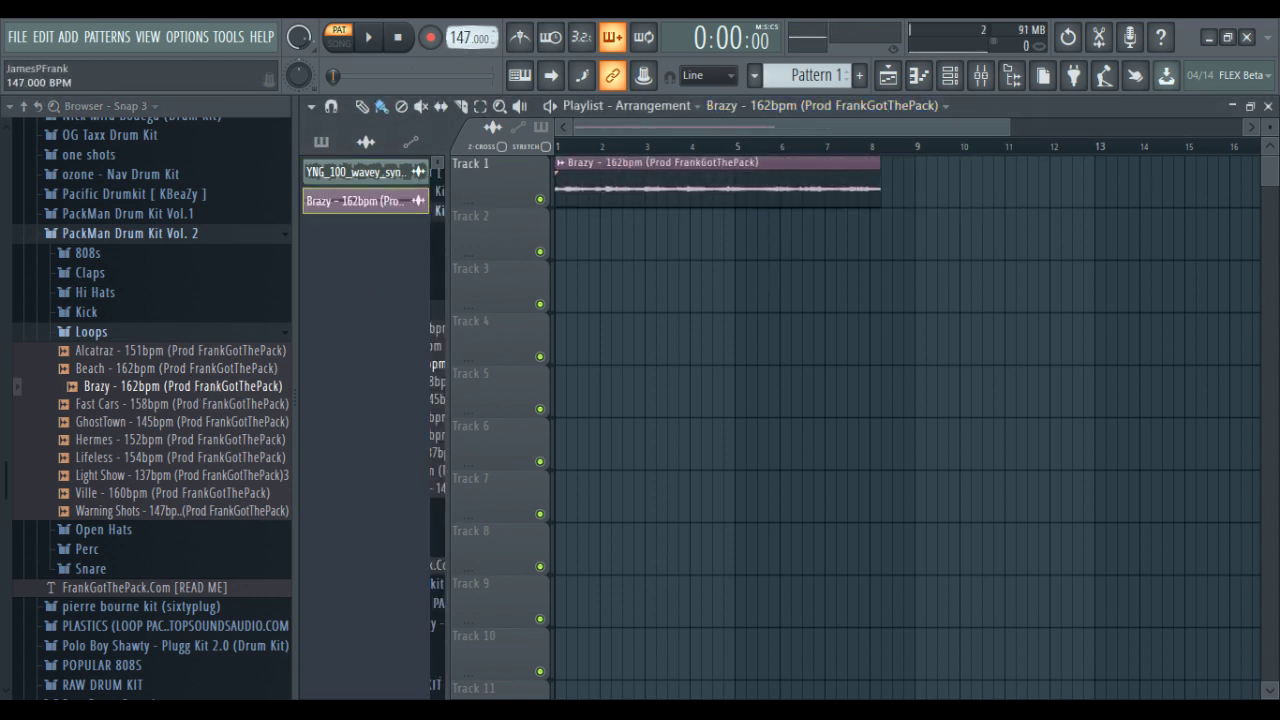
{"action": "double_click", "coordinate": [575, 186]}
{"action": "left_click", "coordinate": [794, 562]}
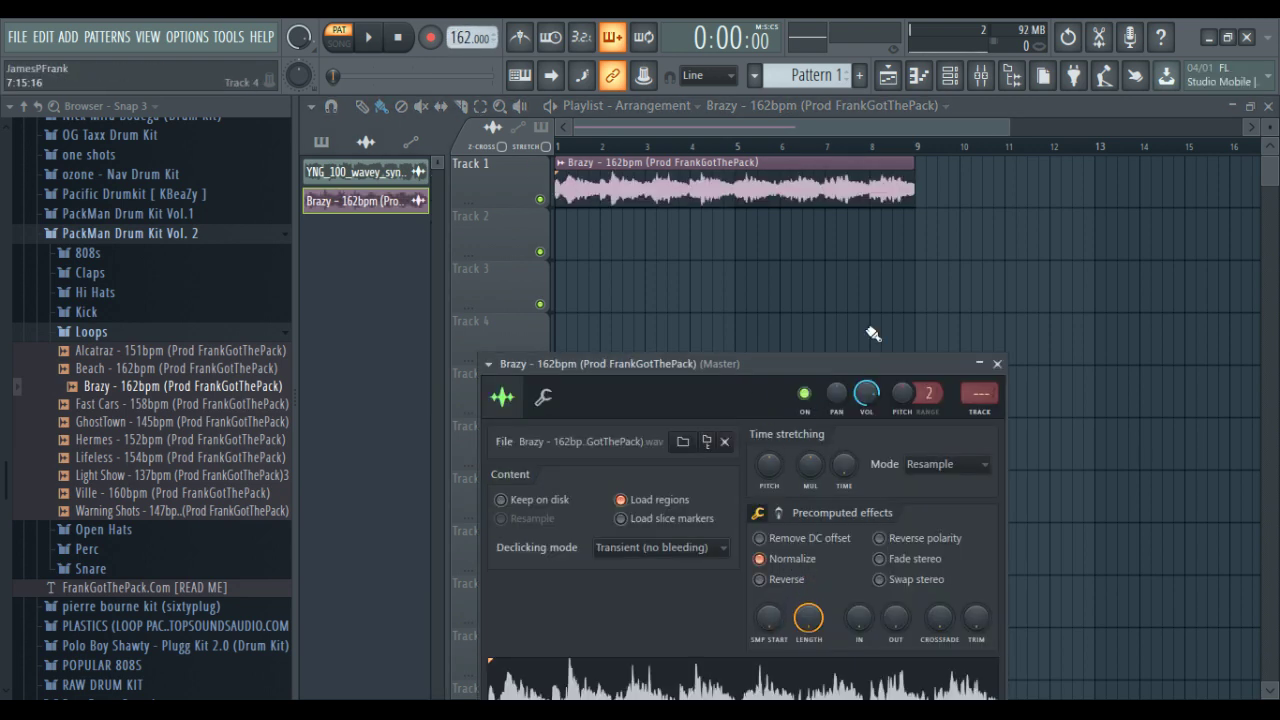
Route the Brazy loop to mixer Insert 1
{"action": "left_click", "coordinate": [905, 180]}
{"action": "left_click", "coordinate": [984, 78]}
{"action": "left_click", "coordinate": [377, 240]}
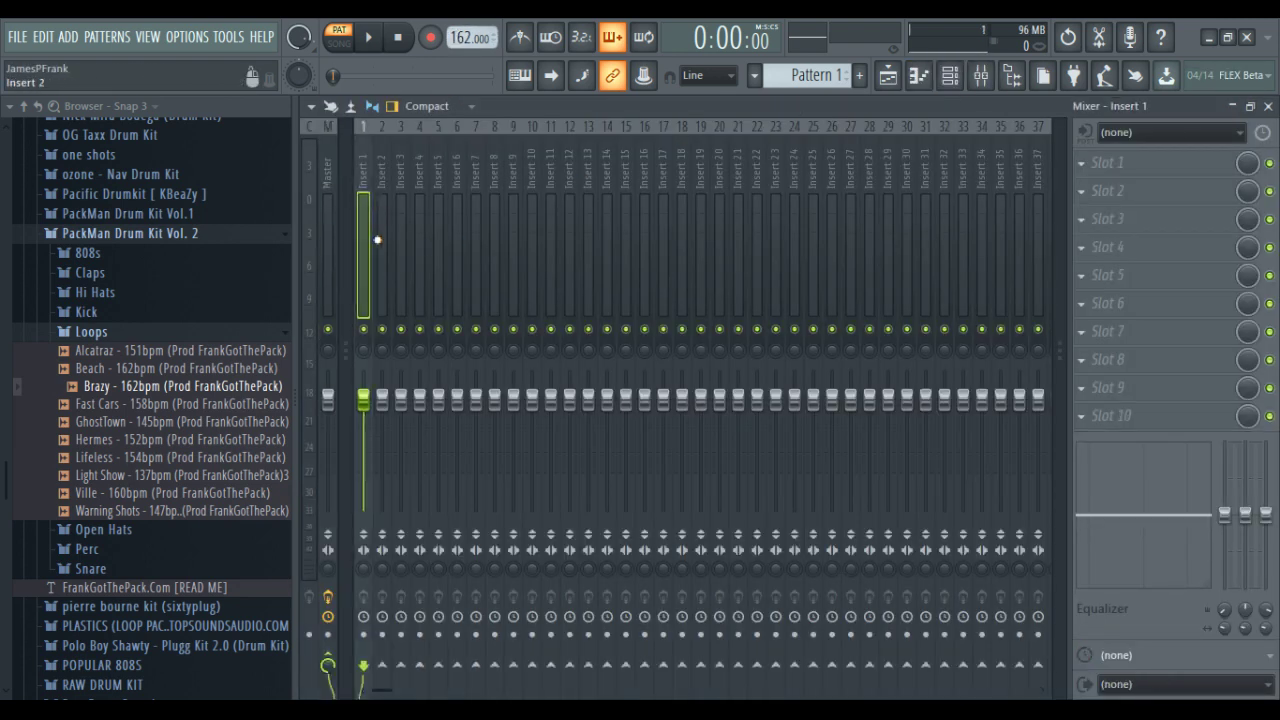
{"action": "key", "text": "ctrl+l"}
During song playback, add Fruity parametric EQ 2 to the Brazy loop with the 20Hz + 18kHz cut preset and raise its low cut past 200 Hz
{"action": "left_click", "coordinate": [338, 42]}
{"action": "left_click", "coordinate": [368, 37]}
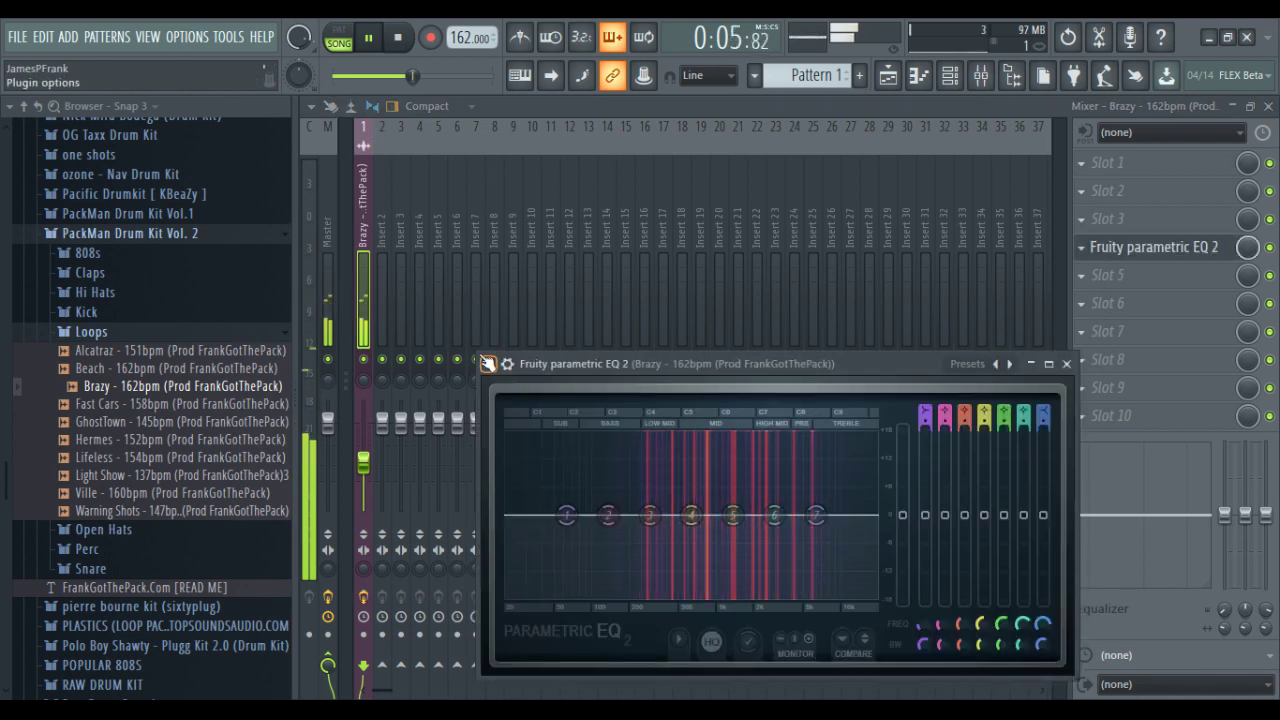
{"action": "left_click_drag", "start_coordinate": [566, 515], "coordinate": [590, 583]}
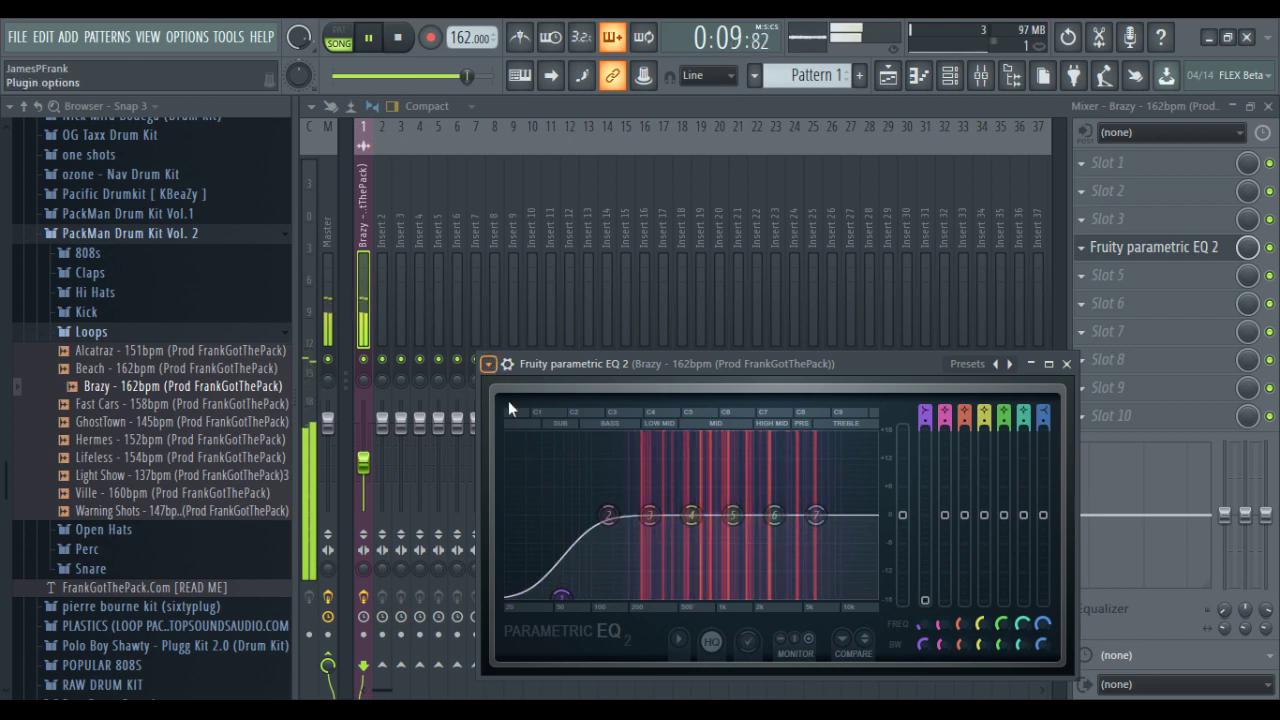
{"action": "left_click", "coordinate": [1009, 364]}
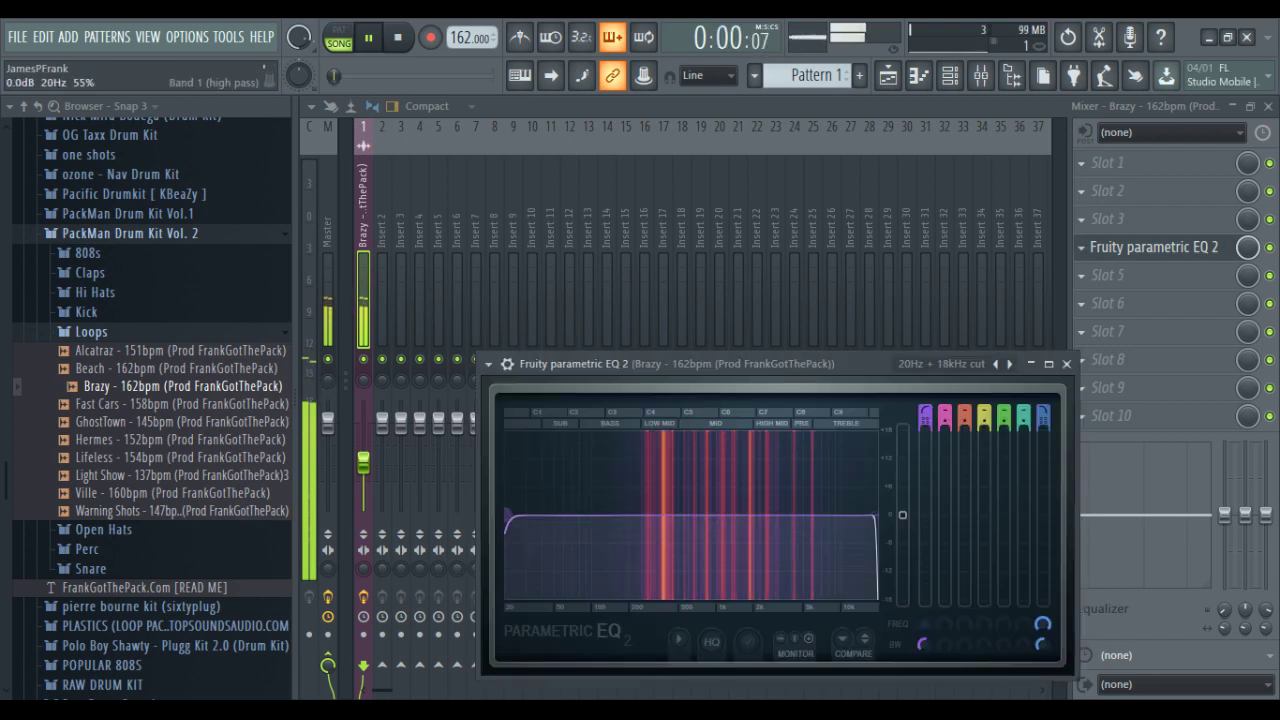
{"action": "left_click_drag", "start_coordinate": [507, 517], "coordinate": [663, 516]}
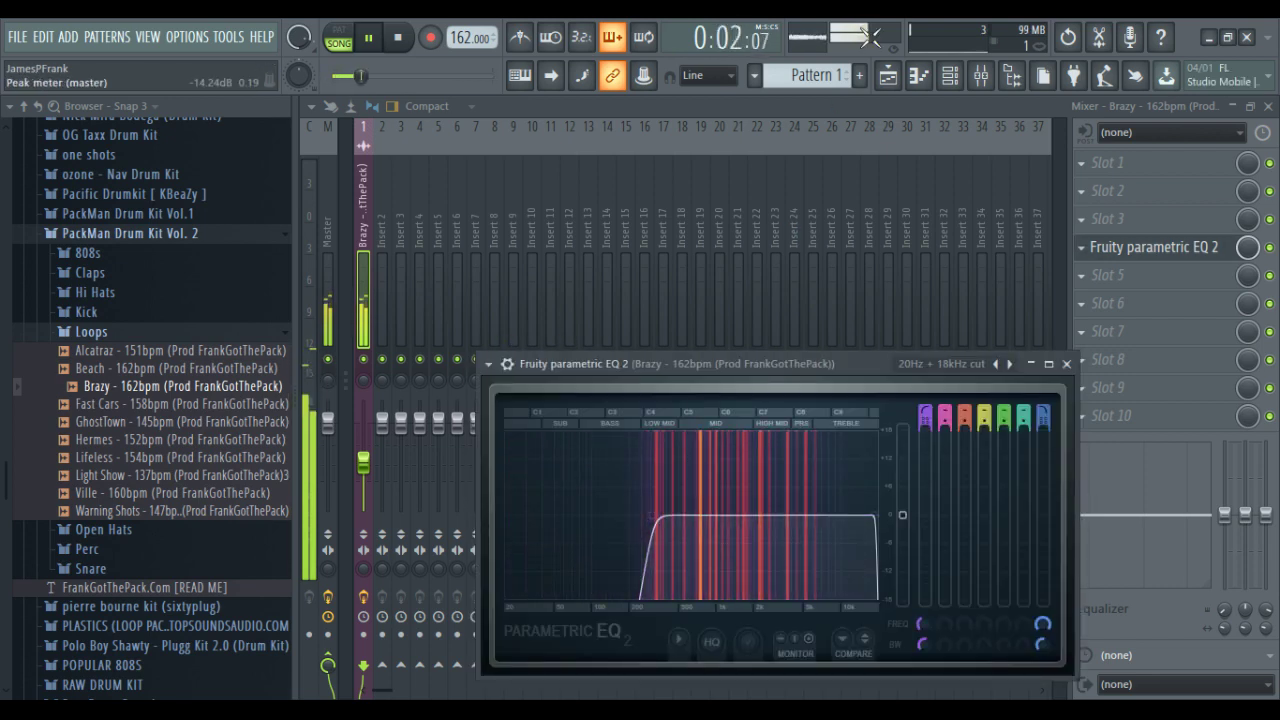
Add the Hi Hat (Shank) sample from PackMan Drum Kit Vol. 2 to the channel rack as a new channel
{"action": "left_click", "coordinate": [962, 78]}
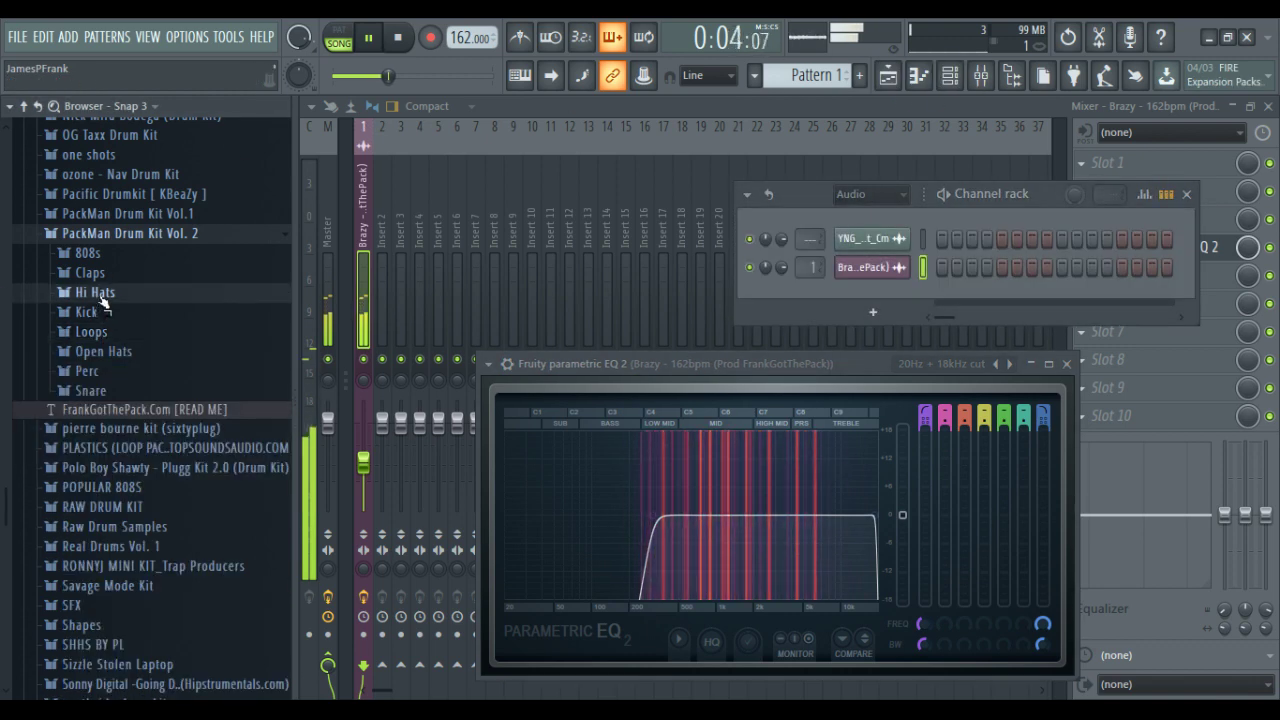
{"action": "left_click", "coordinate": [95, 292]}
{"action": "left_click", "coordinate": [120, 329]}
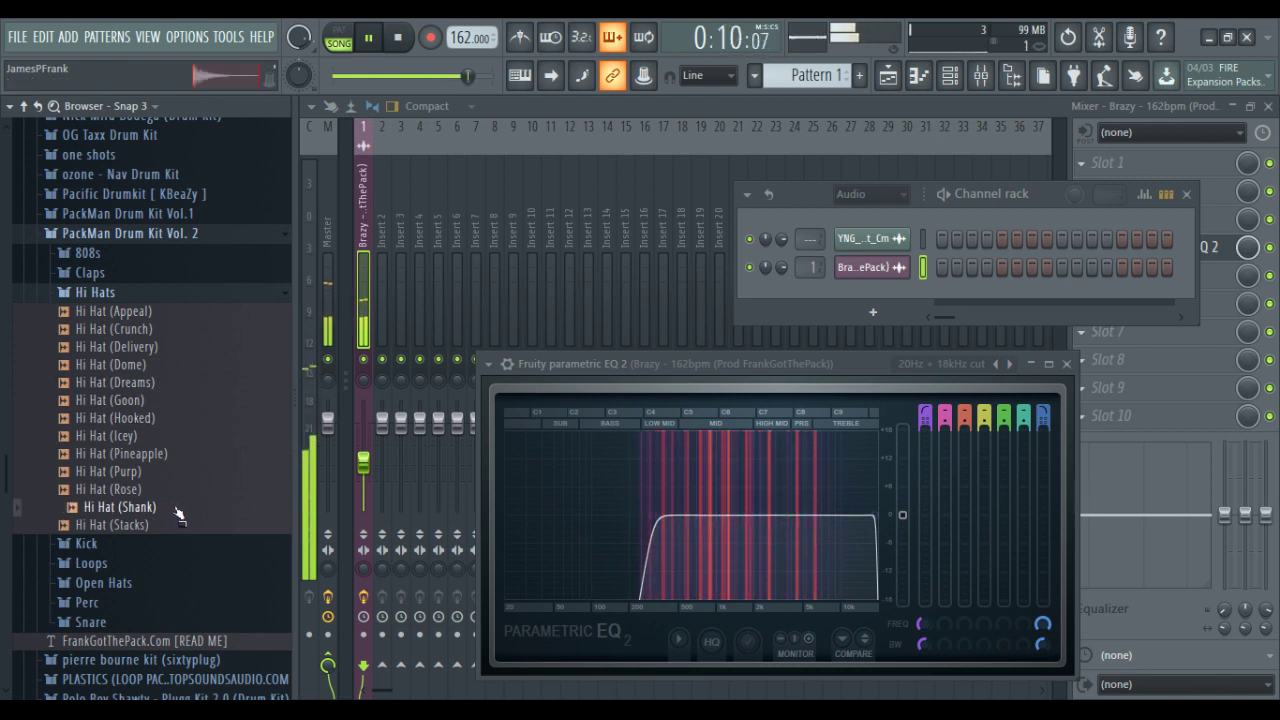
{"action": "left_click_drag", "start_coordinate": [886, 300], "coordinate": [887, 325]}
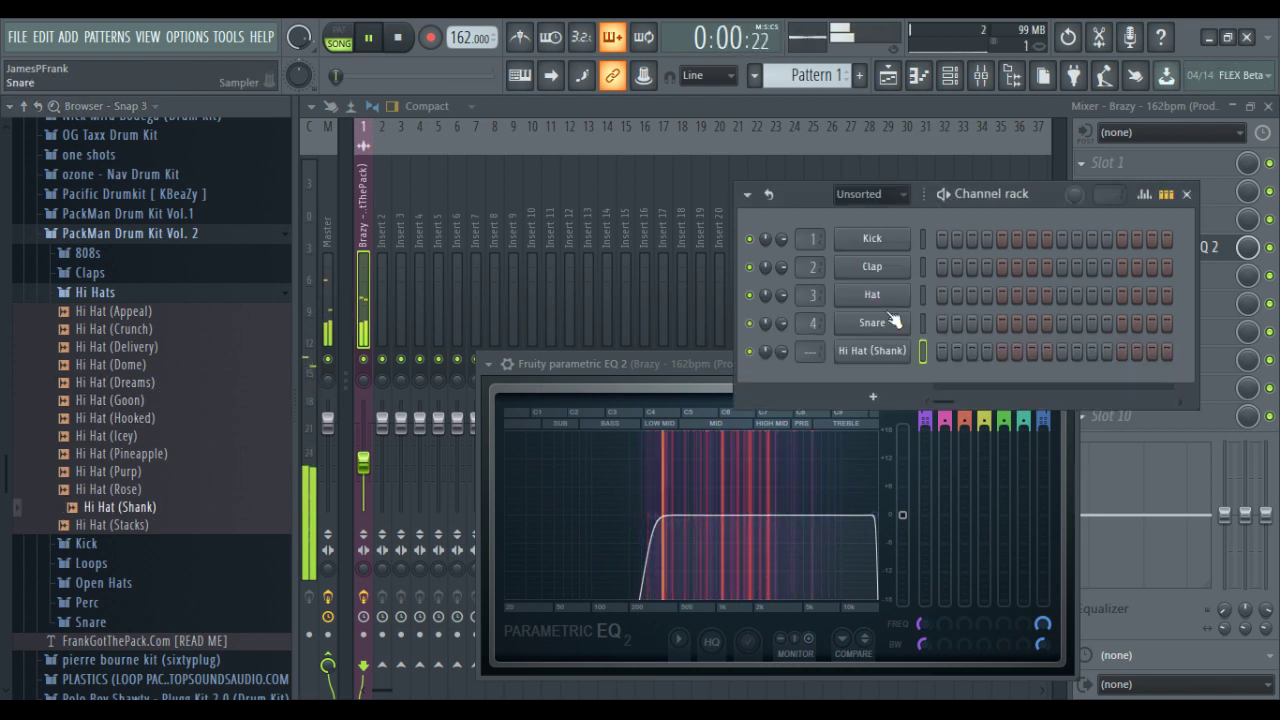
Give the Hi Hat (Shank) sample a slight fade-in and fill every second step of its channel
{"action": "left_click", "coordinate": [880, 352]}
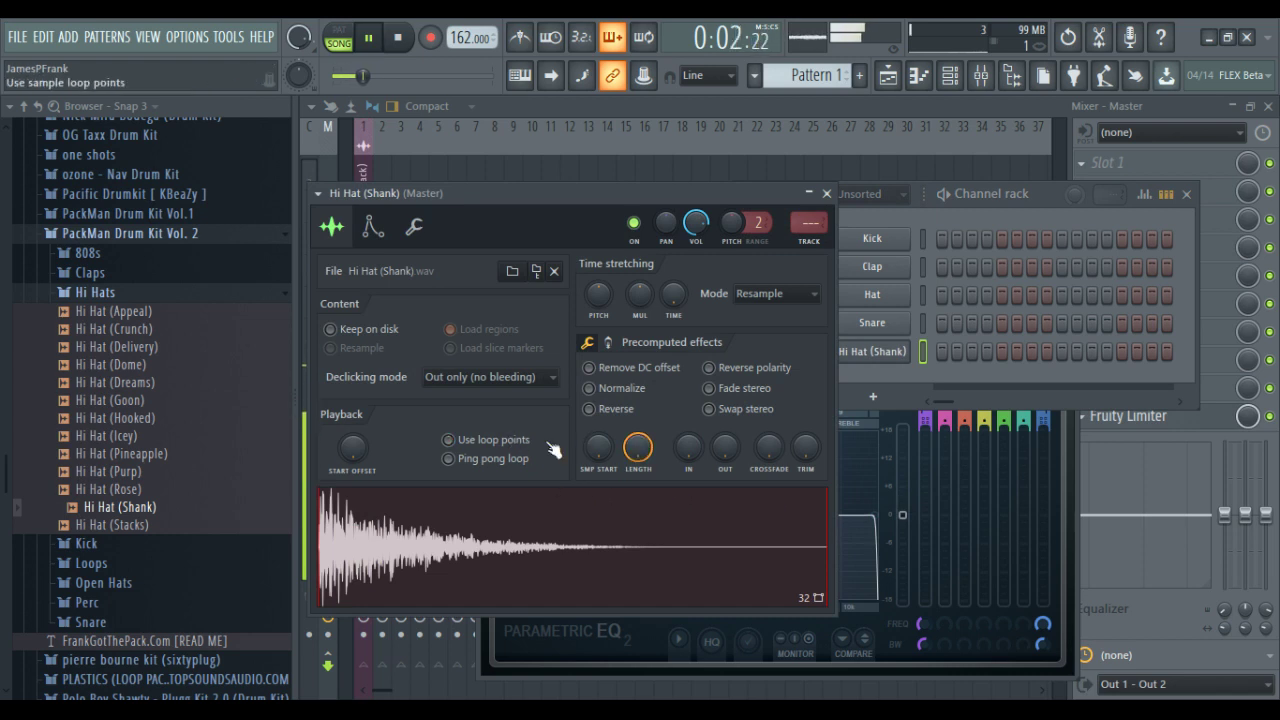
{"action": "left_click_drag", "start_coordinate": [688, 447], "coordinate": [688, 437]}
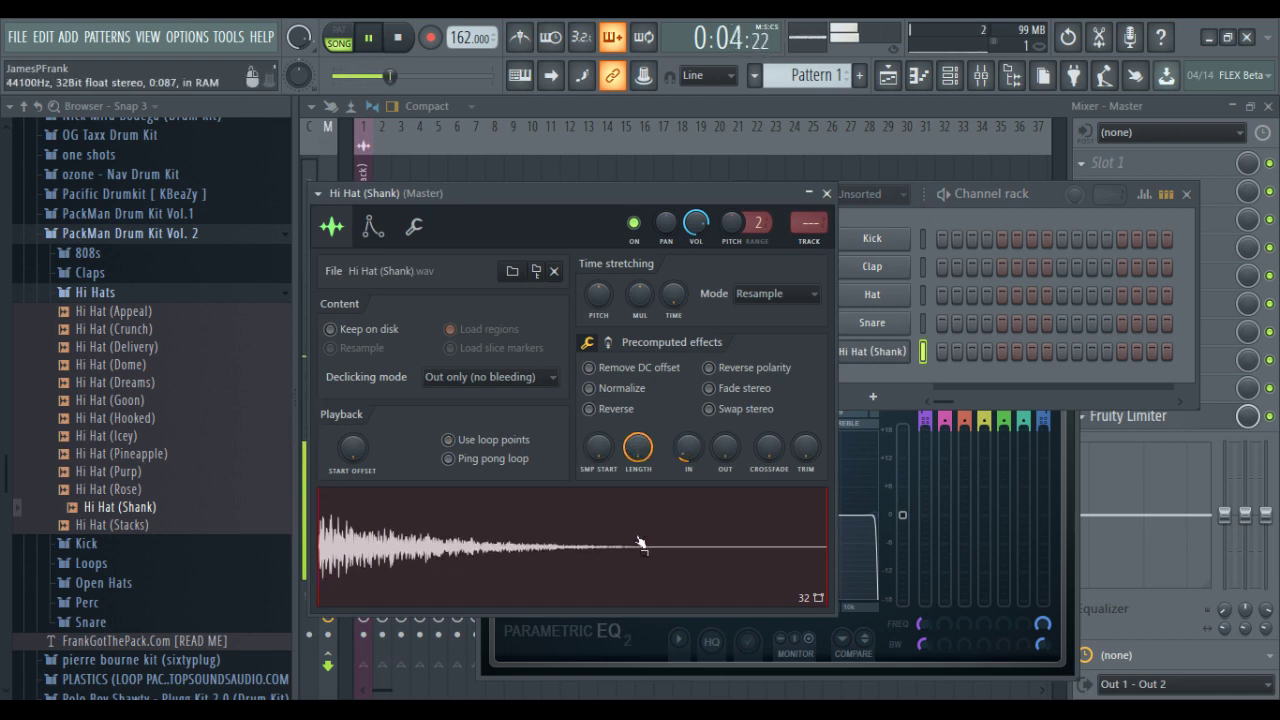
{"action": "left_click", "coordinate": [983, 191]}
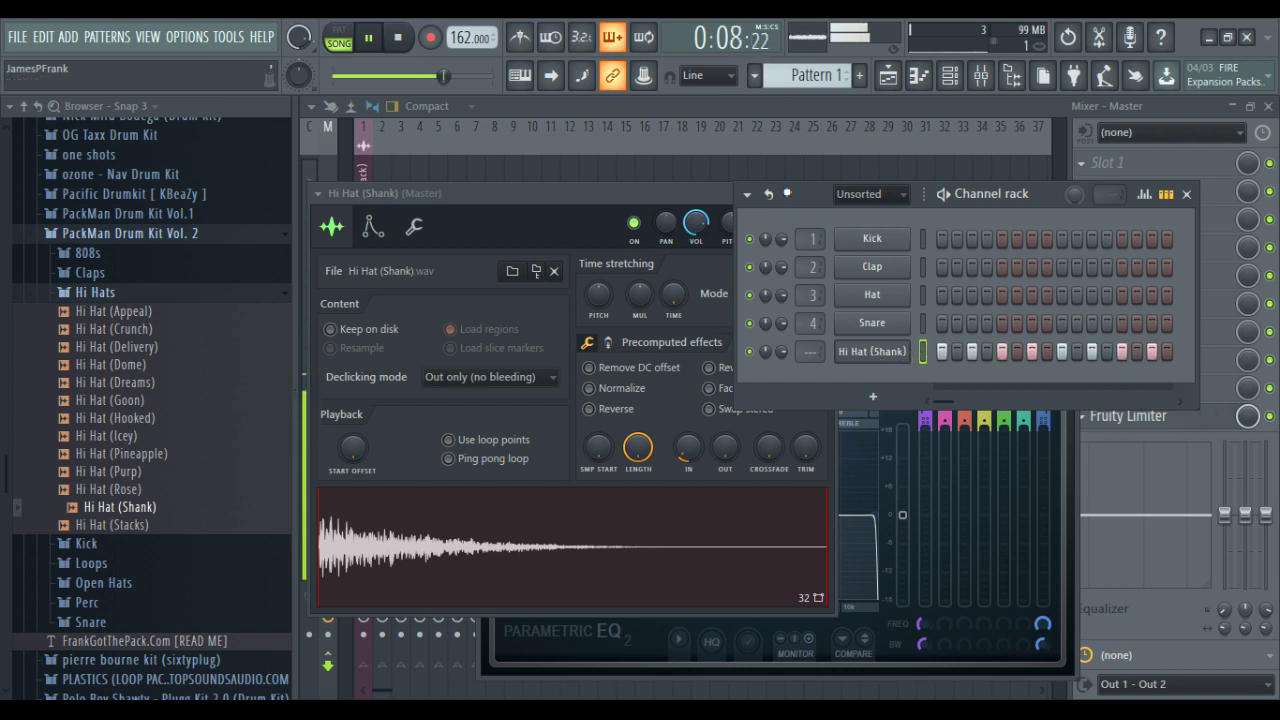
Place Pattern 1 on Track 2 of the playlist from bar 1 up to bar 9, matching the Brazy loop
{"action": "left_click", "coordinate": [127, 274]}
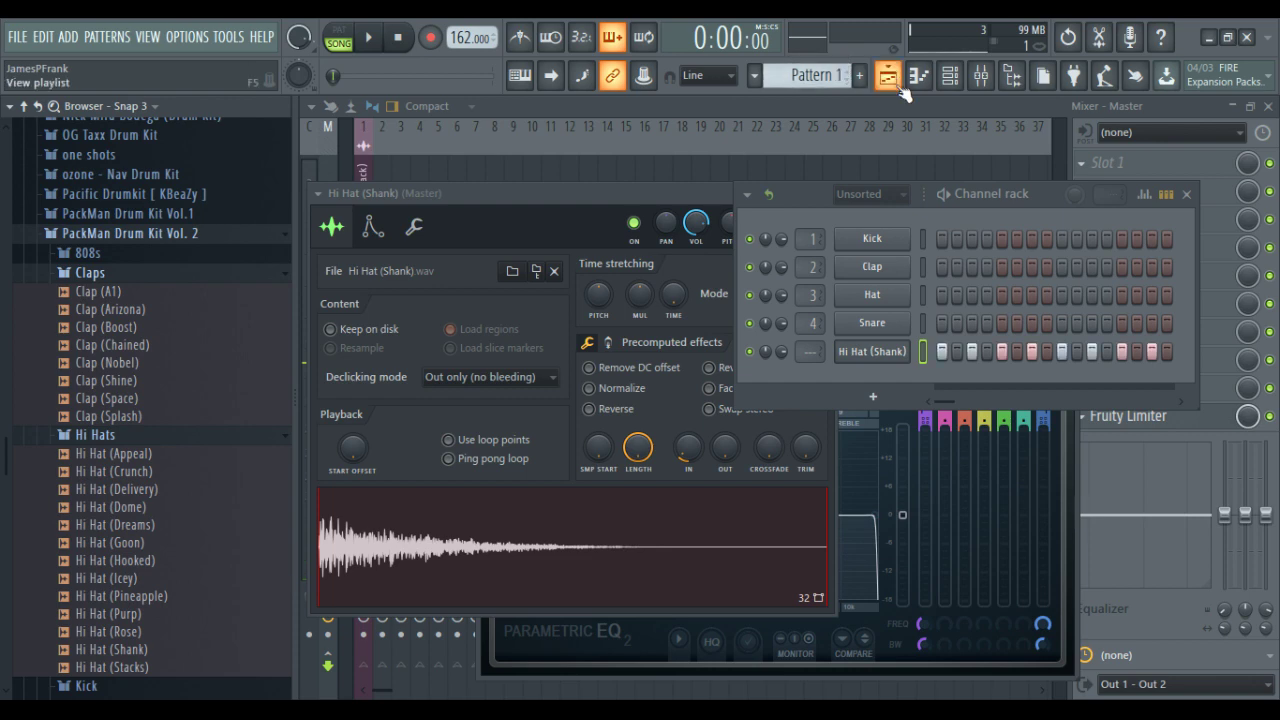
{"action": "left_click", "coordinate": [897, 84]}
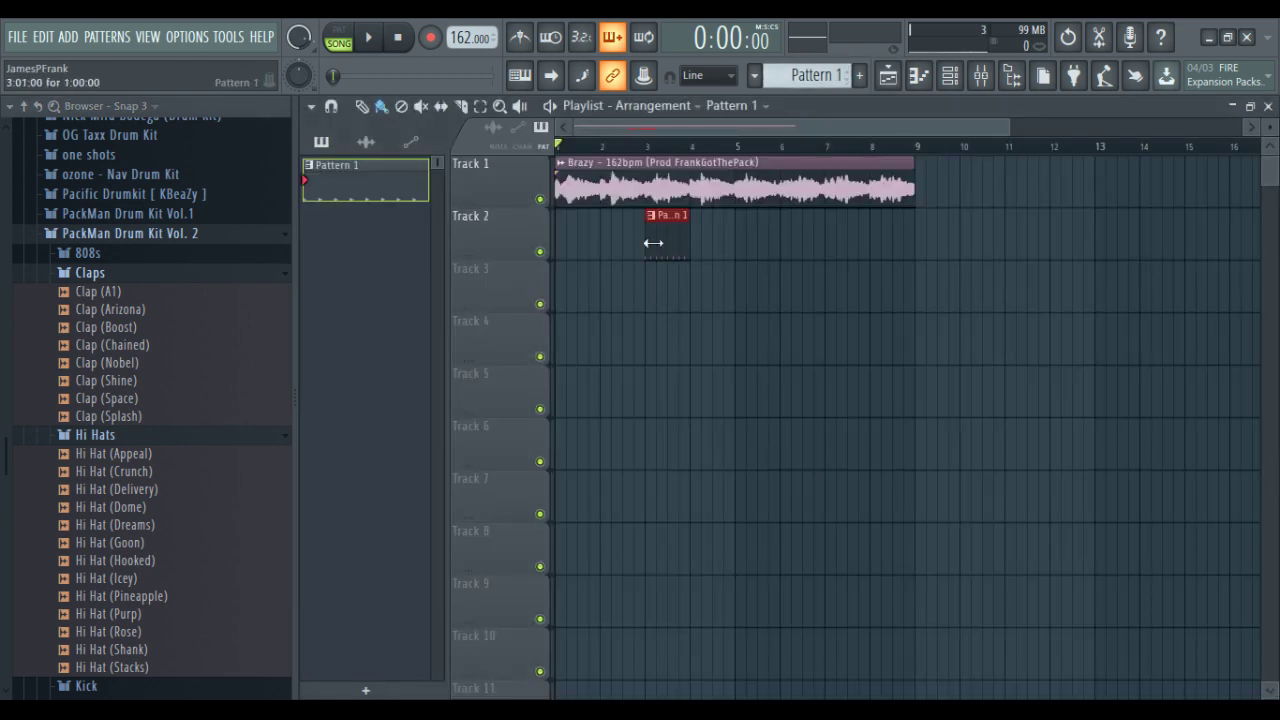
{"action": "left_click_drag", "start_coordinate": [598, 235], "coordinate": [919, 245]}
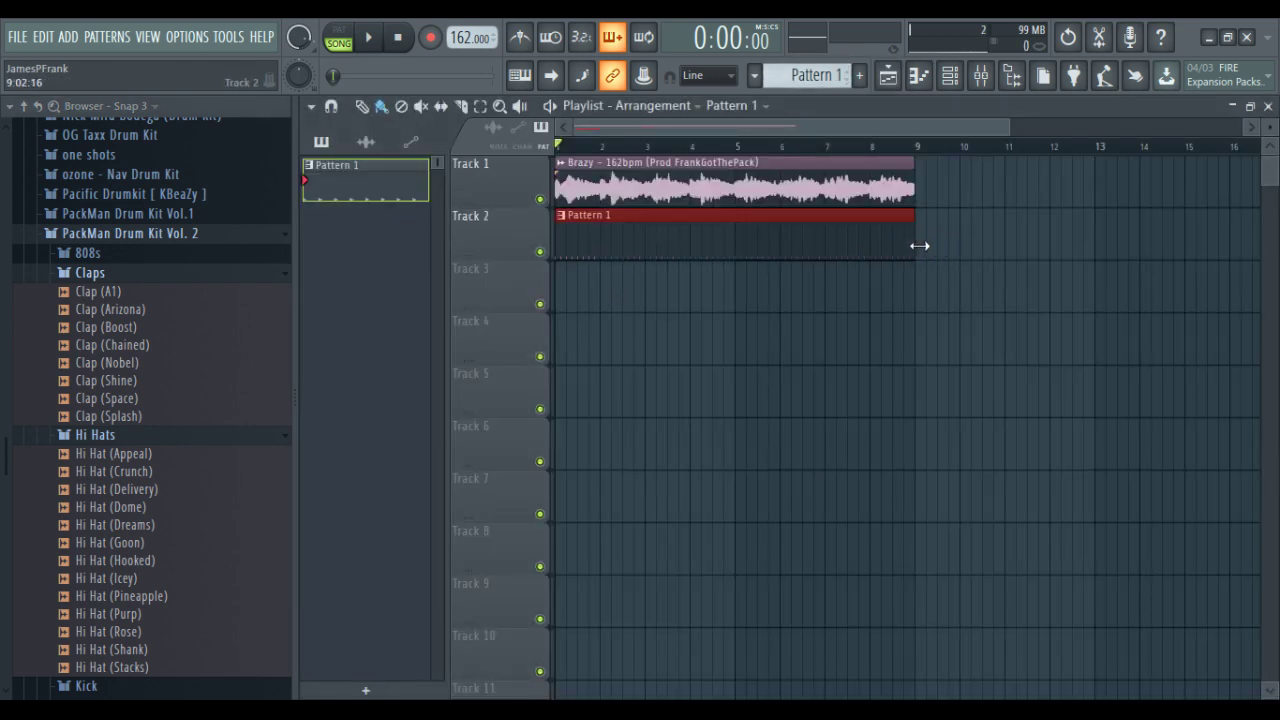
Duplicate the Hi Hat (Shank) notes on C5 in the piano roll until they fill bars 1 through 8
{"action": "left_click", "coordinate": [932, 75]}
{"action": "scroll", "coordinate": [620, 303], "scroll_direction": "down", "scroll_amount": 2}
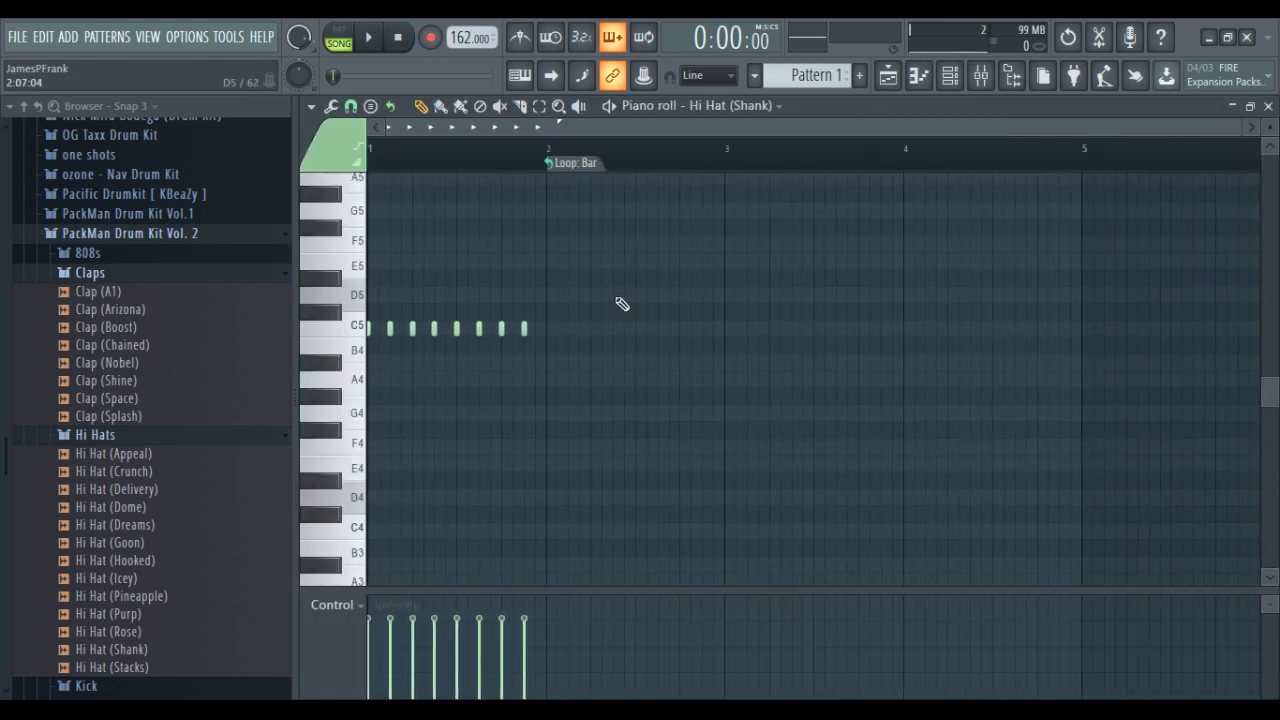
{"action": "key", "text": "ctrl+b"}
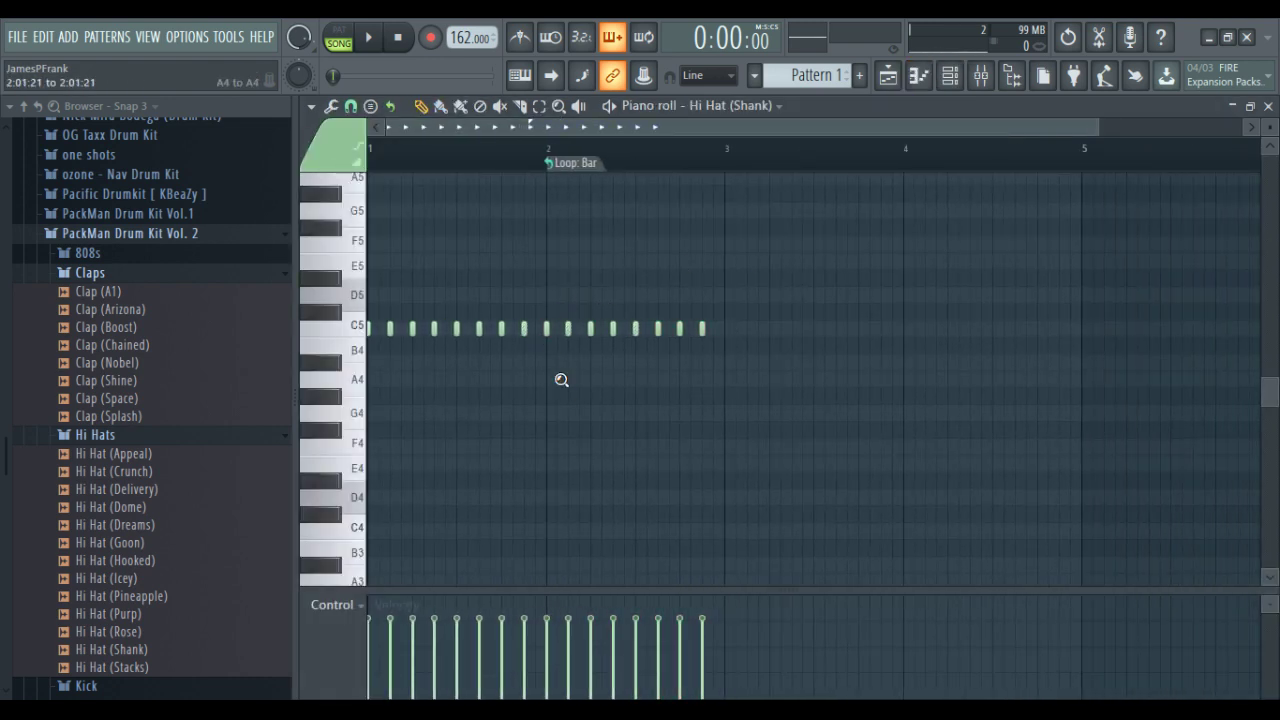
{"action": "right_click", "coordinate": [561, 380], "text": "ctrl"}
{"action": "key", "text": "ctrl+b"}
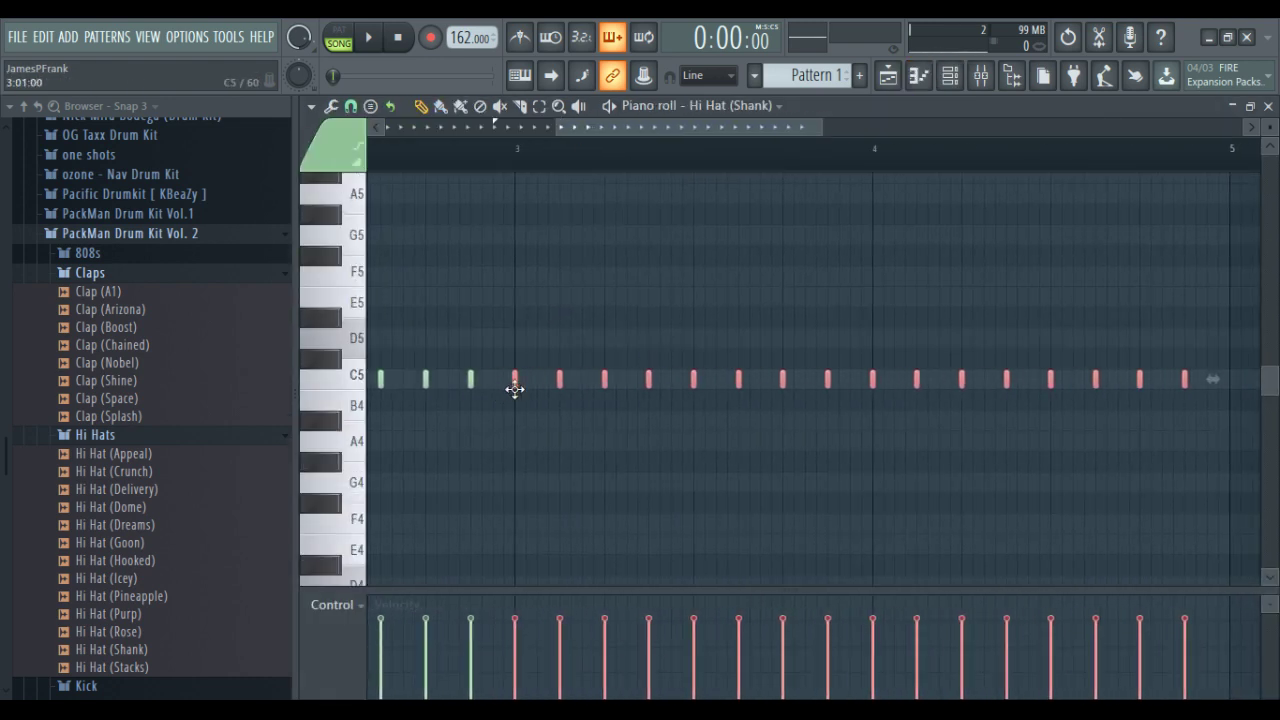
{"action": "key", "text": "ctrl+d"}
{"action": "scroll", "coordinate": [560, 420], "scroll_direction": "down", "scroll_amount": 3}
{"action": "key", "text": "ctrl+b"}
{"action": "scroll", "coordinate": [770, 390], "scroll_direction": "up", "scroll_amount": 3}
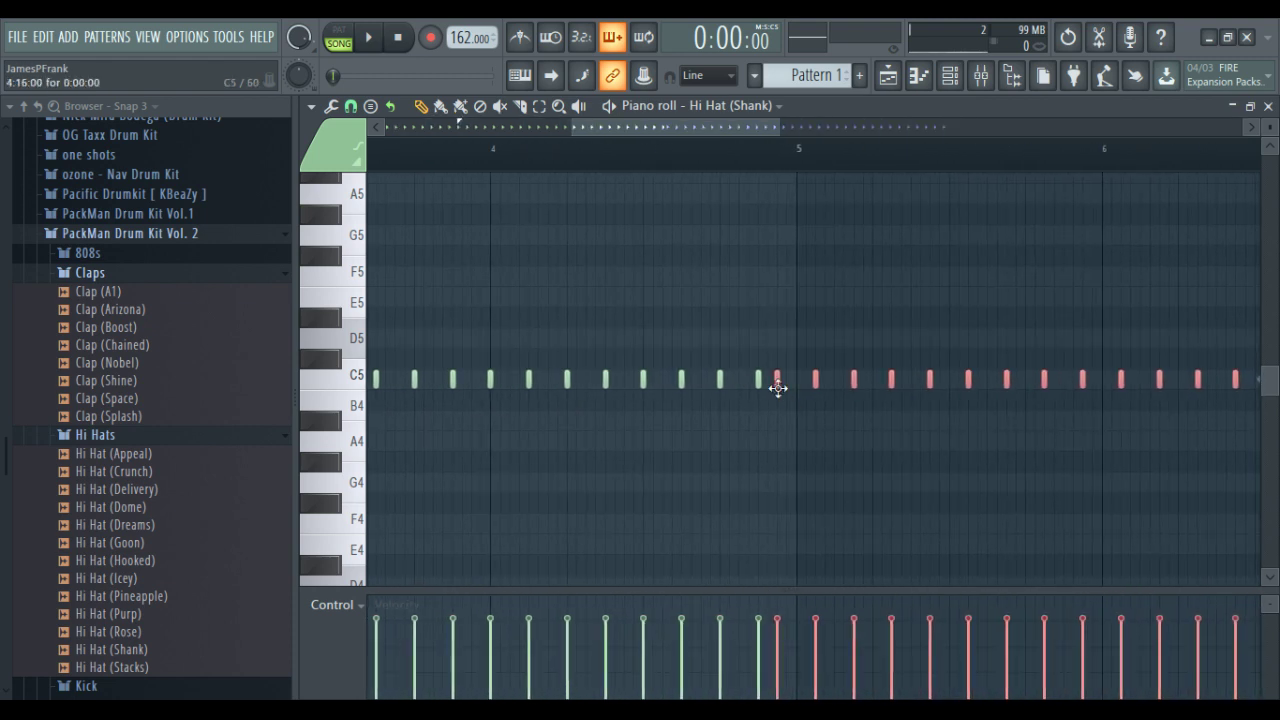
Audition the kit's claps, load Clap (Nobel) into the Snare channel and place a hit on step 9
{"action": "left_click", "coordinate": [966, 78]}
{"action": "left_click", "coordinate": [771, 195]}
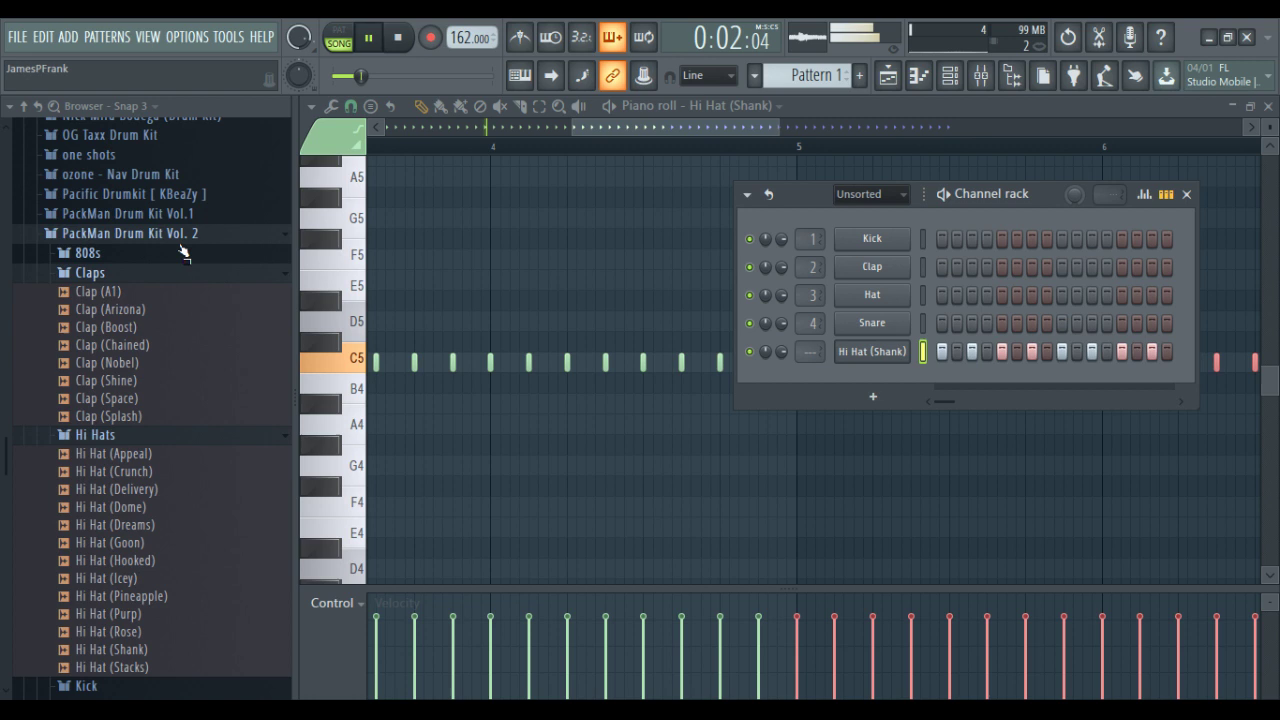
{"action": "left_click", "coordinate": [145, 310]}
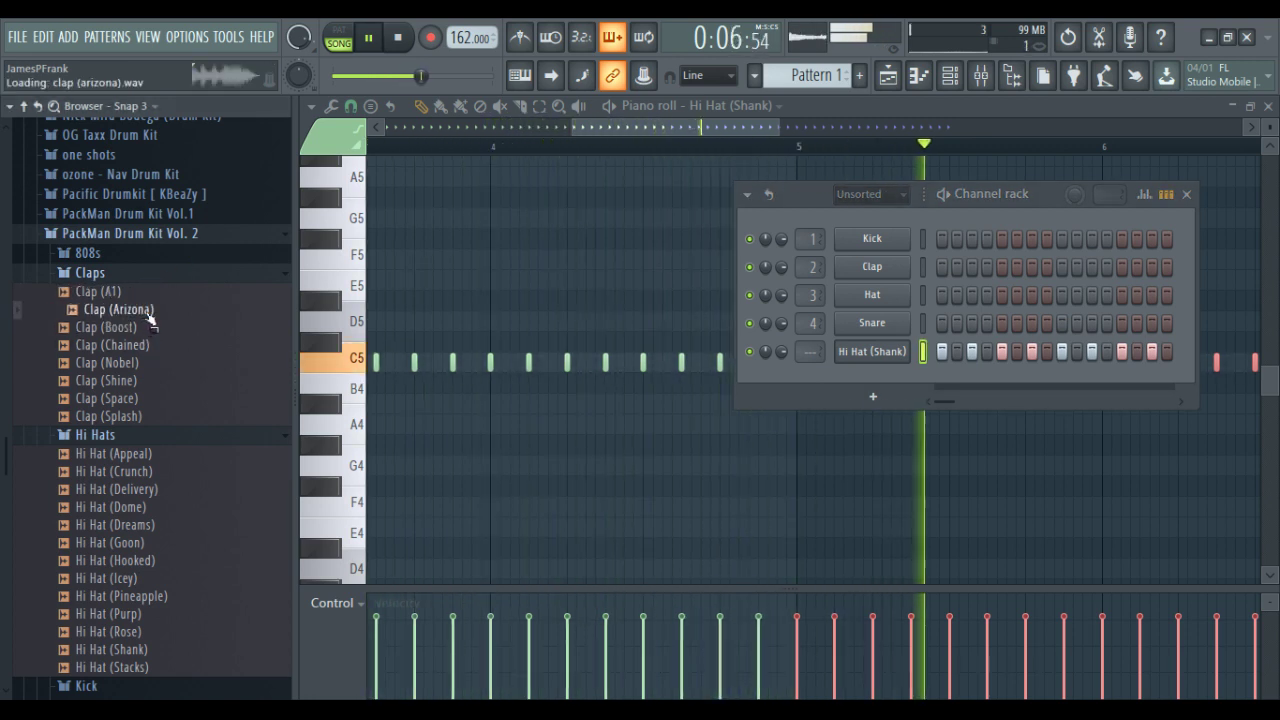
{"action": "left_click", "coordinate": [150, 327]}
{"action": "left_click", "coordinate": [150, 345]}
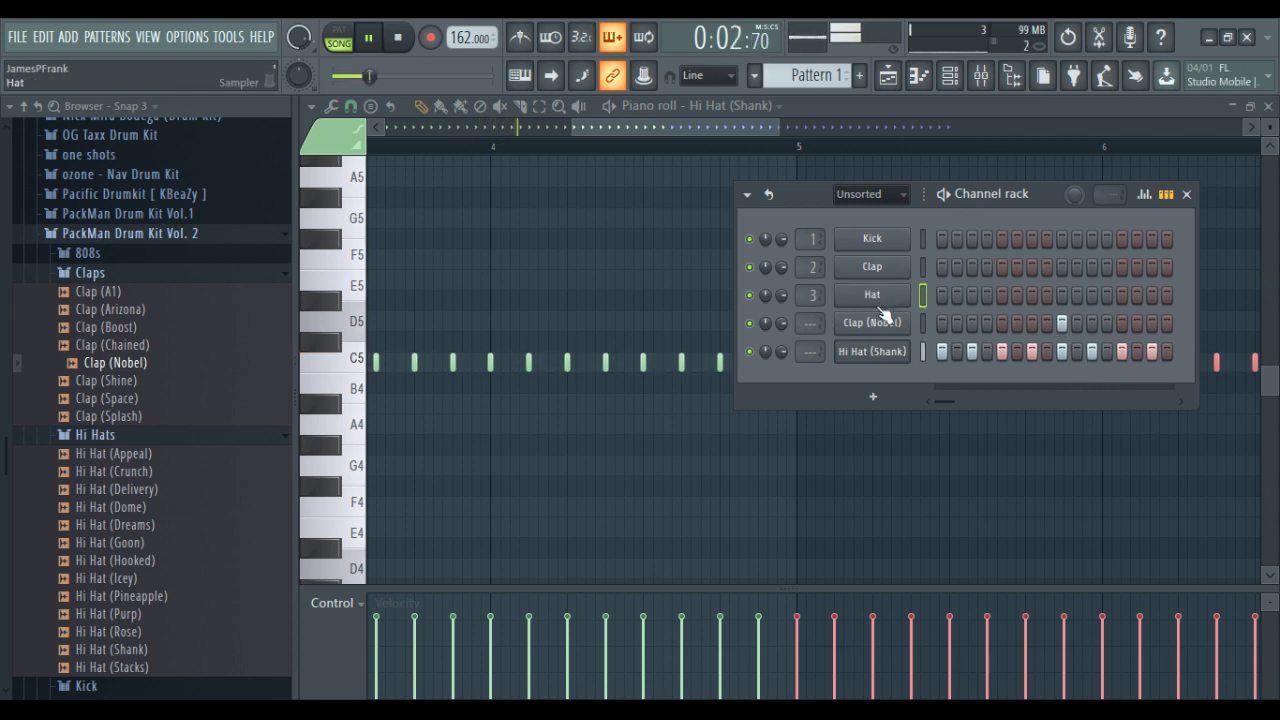
Delete the unused Hat, Clap and Kick channels from the channel rack
{"action": "left_click", "coordinate": [938, 493]}
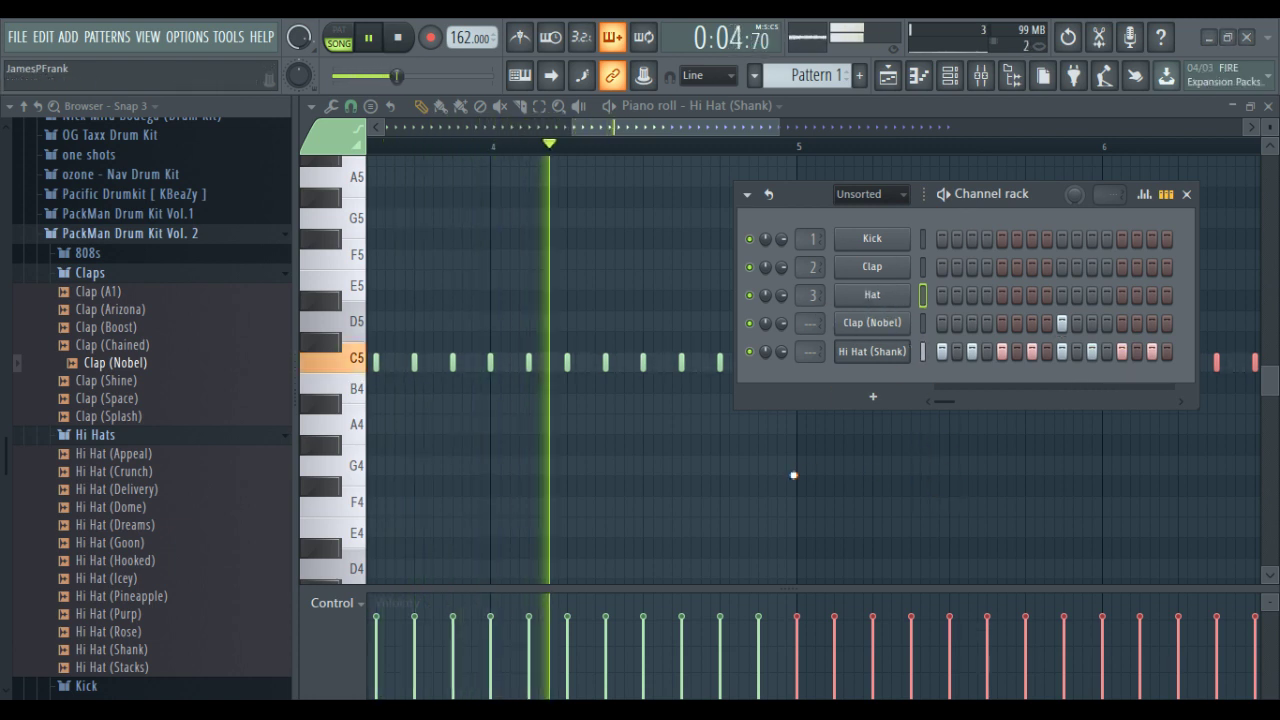
{"action": "left_click", "coordinate": [794, 474]}
{"action": "right_click", "coordinate": [866, 272]}
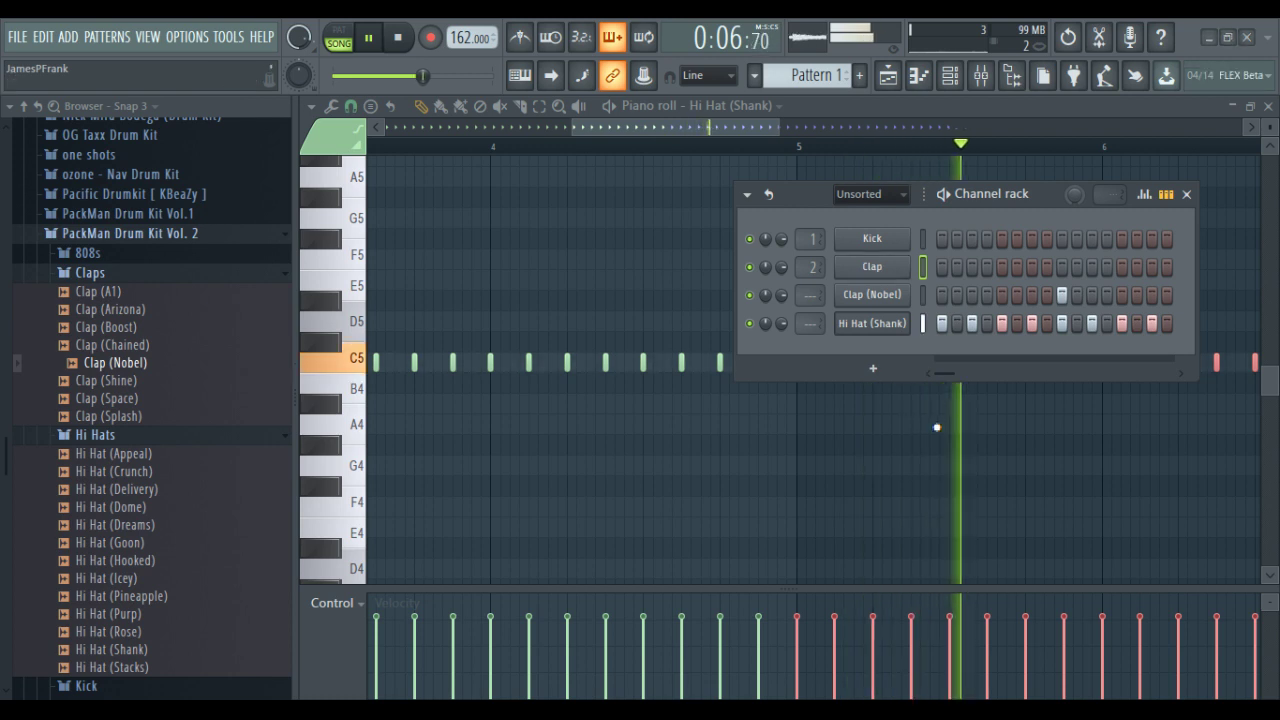
{"action": "key", "text": "alt+Delete"}
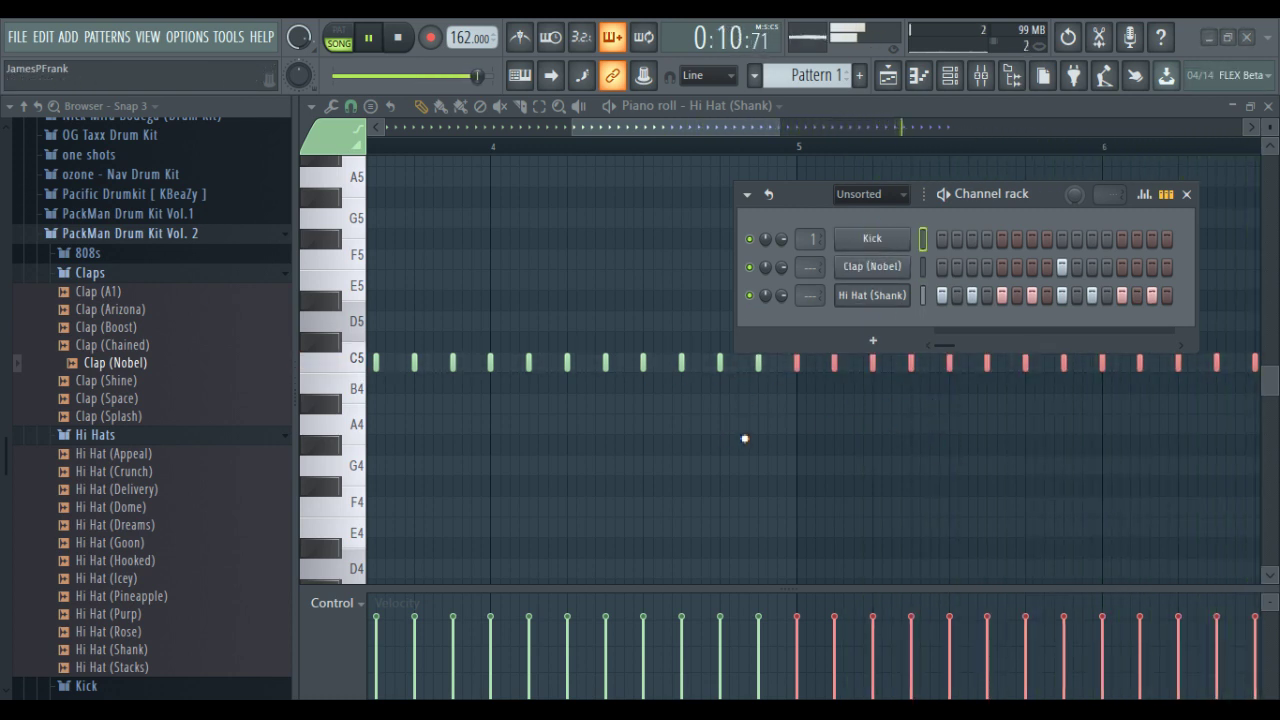
{"action": "key", "text": "alt+Delete"}
Switch on step looping in the channel rack and open the Clap (Nobel) notes in the piano roll
{"action": "left_click", "coordinate": [776, 196]}
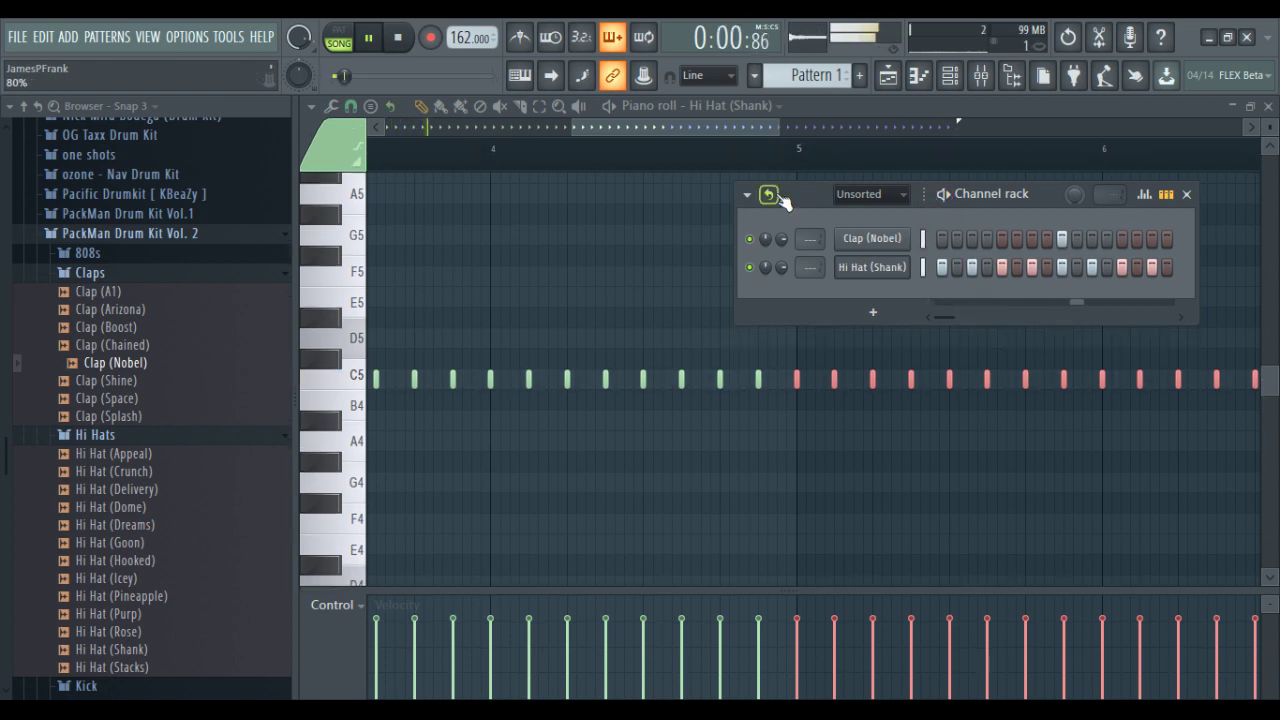
{"action": "left_click", "coordinate": [926, 84]}
{"action": "scroll", "coordinate": [760, 303], "scroll_direction": "down", "scroll_amount": 2}
{"action": "scroll", "coordinate": [391, 323], "scroll_direction": "down", "scroll_amount": 4, "text": "ctrl"}
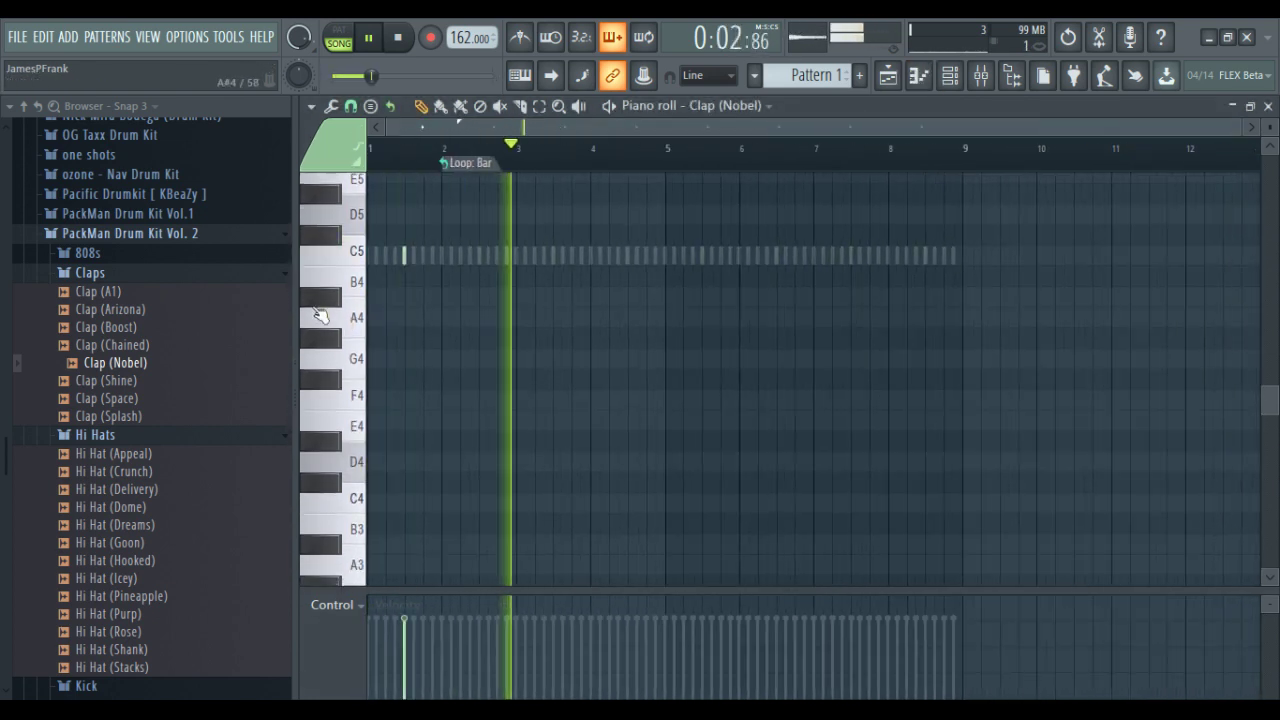
Audition the 808 samples in PackMan Drum Kit Vol. 2 and load 808 (Crown) as a new channel in the channel rack
{"action": "left_click", "coordinate": [168, 254]}
{"action": "left_click", "coordinate": [168, 272]}
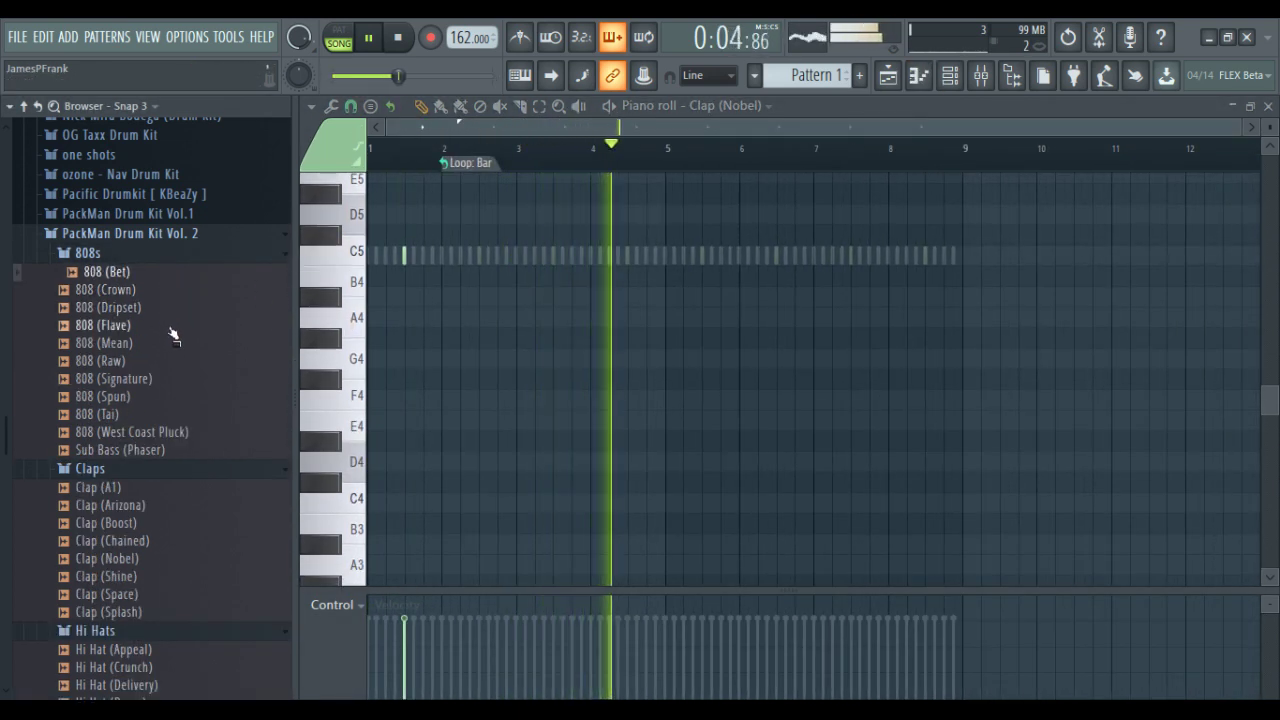
{"action": "left_click", "coordinate": [172, 414]}
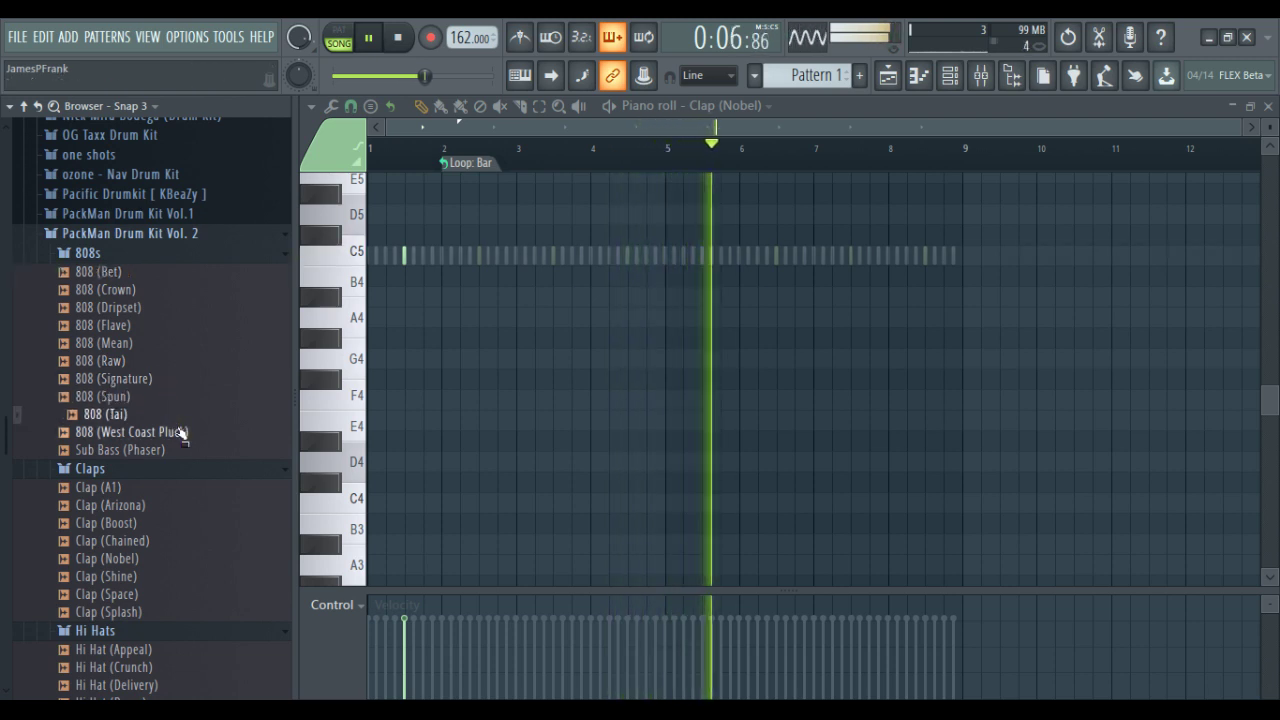
{"action": "left_click", "coordinate": [190, 380]}
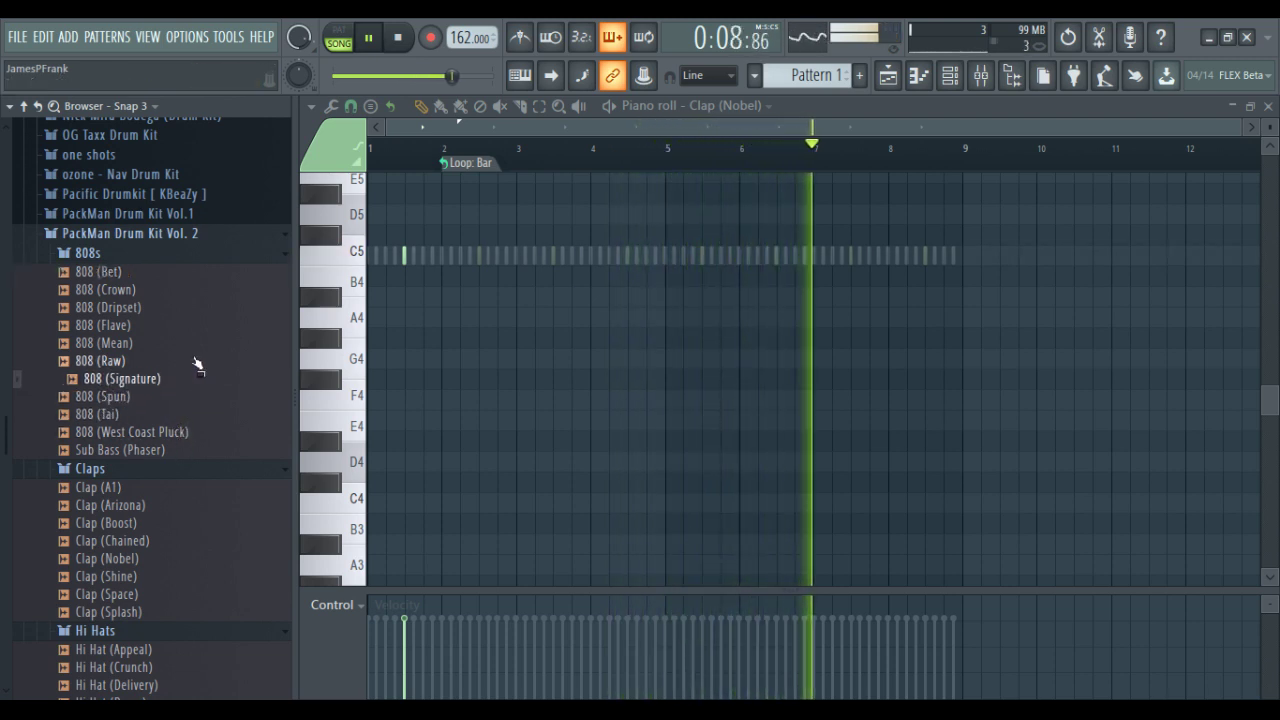
{"action": "left_click", "coordinate": [197, 362]}
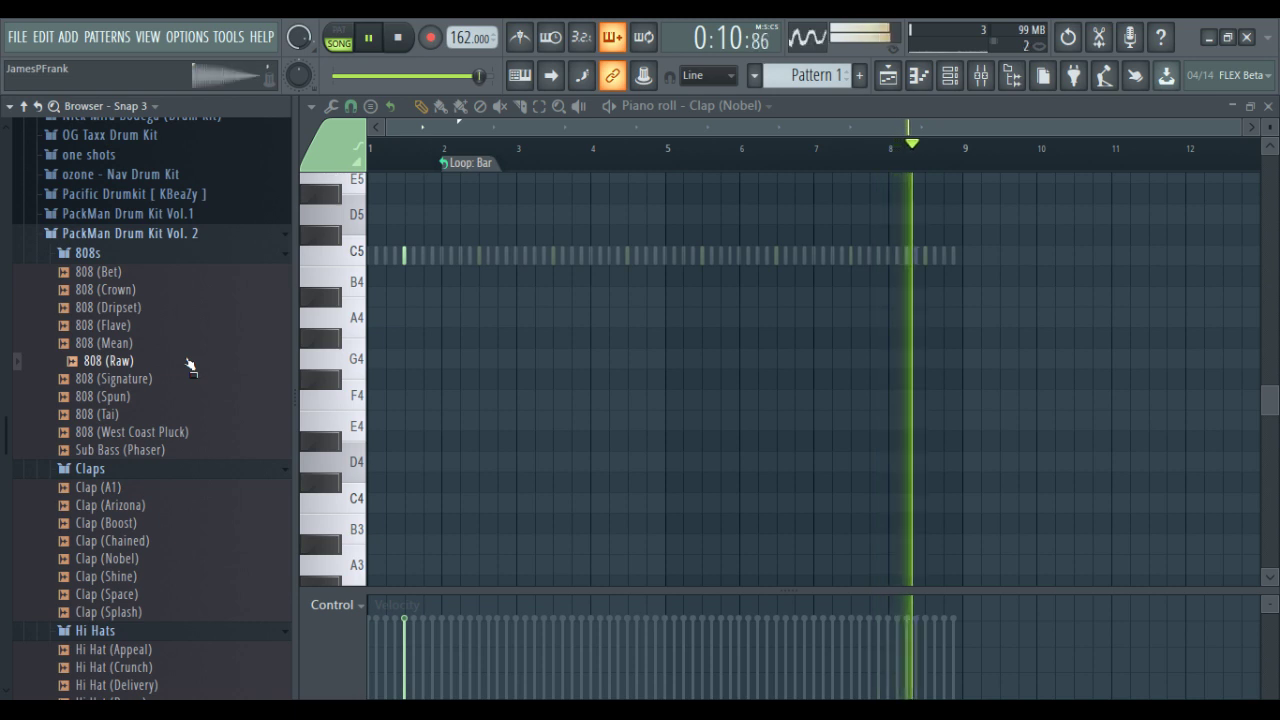
{"action": "left_click", "coordinate": [178, 347]}
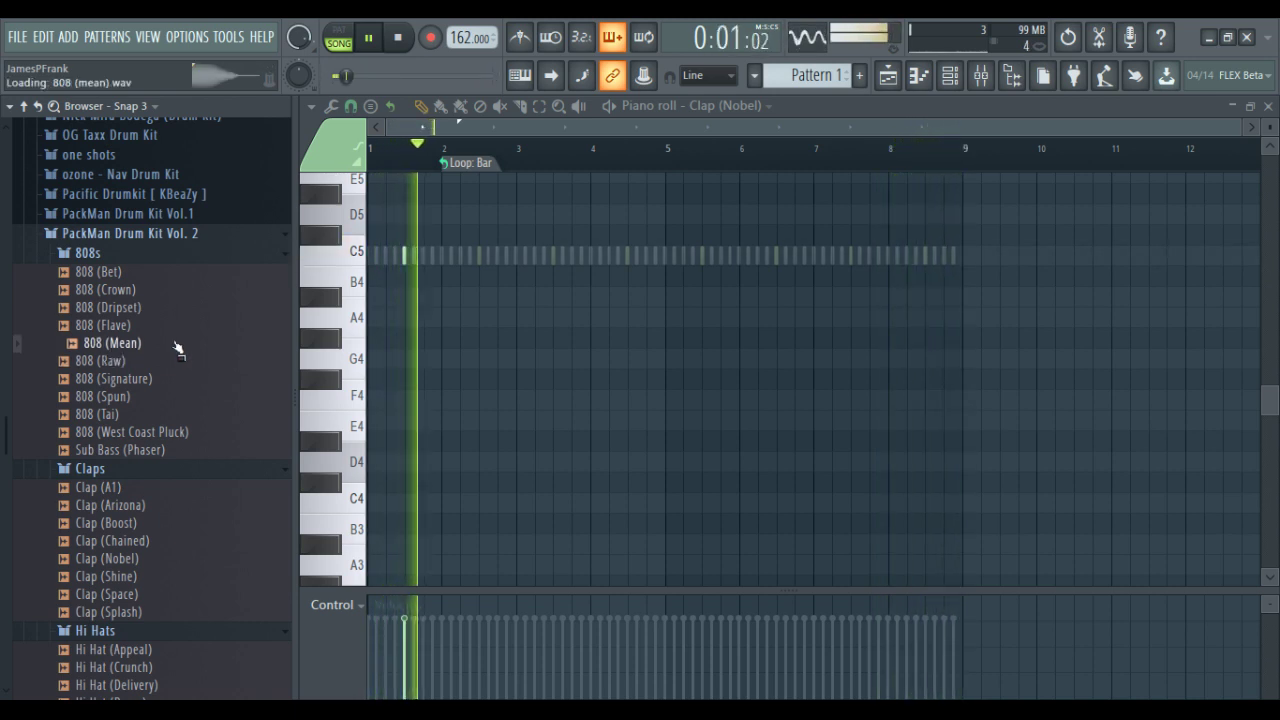
{"action": "left_click", "coordinate": [172, 328]}
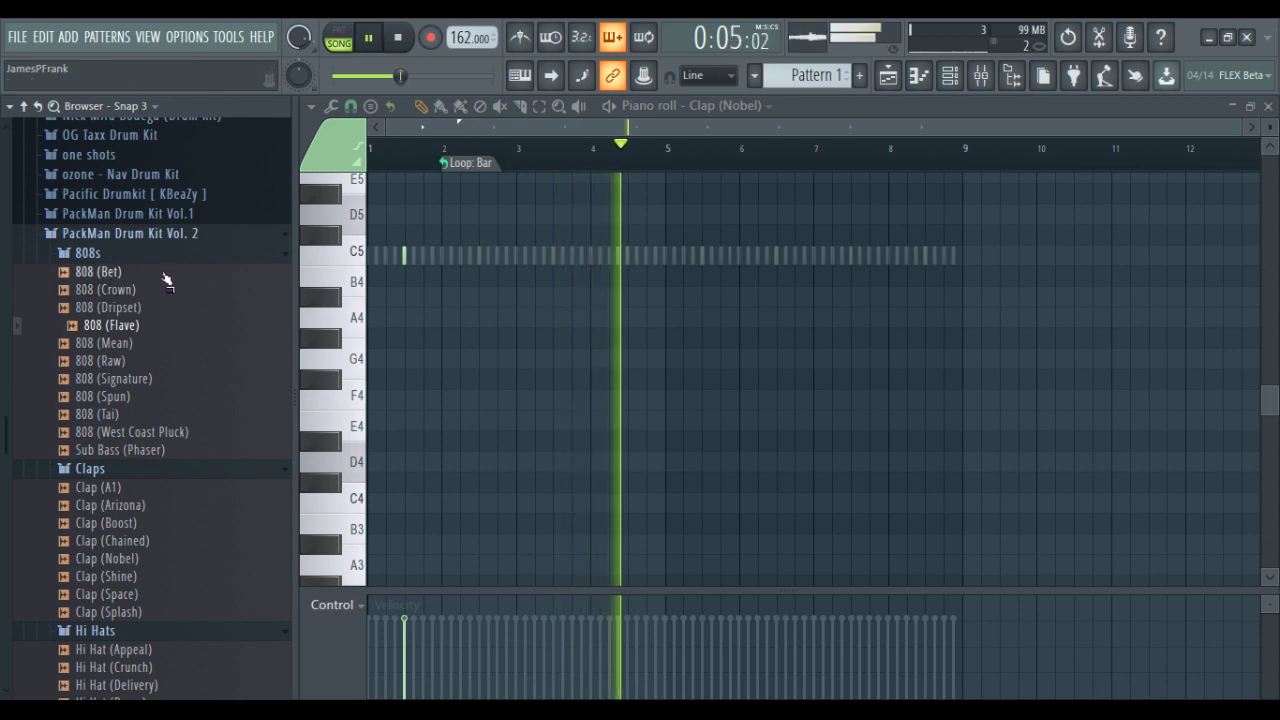
{"action": "left_click", "coordinate": [126, 308]}
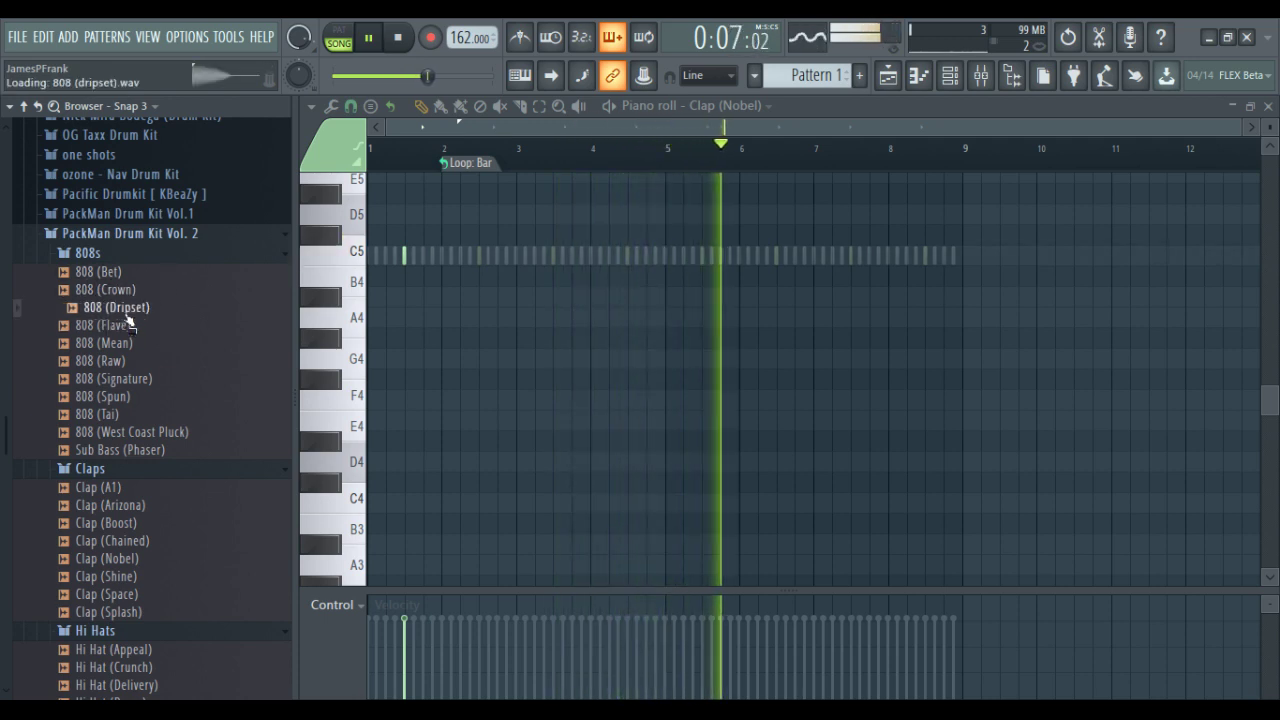
{"action": "left_click", "coordinate": [125, 291]}
{"action": "left_click_drag", "start_coordinate": [125, 295], "coordinate": [858, 308]}
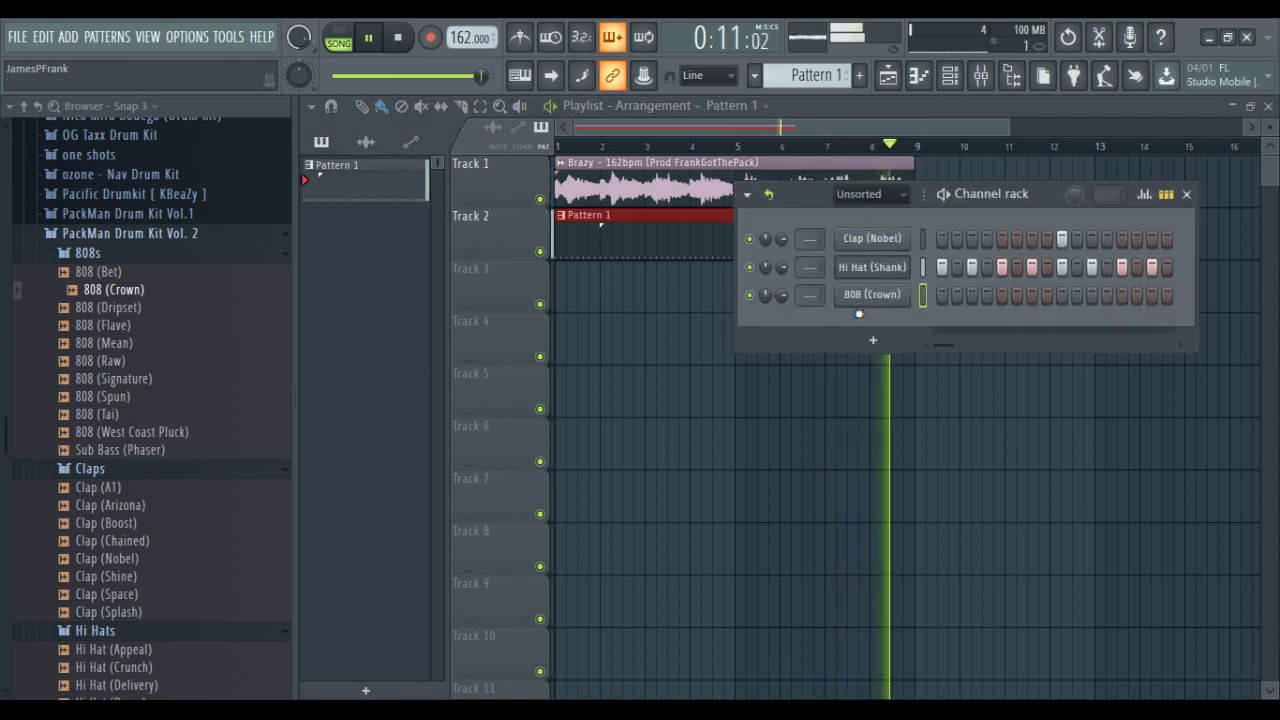
Open the 808 (Crown) sampler settings and bring up its envelope page
{"action": "left_click", "coordinate": [858, 297]}
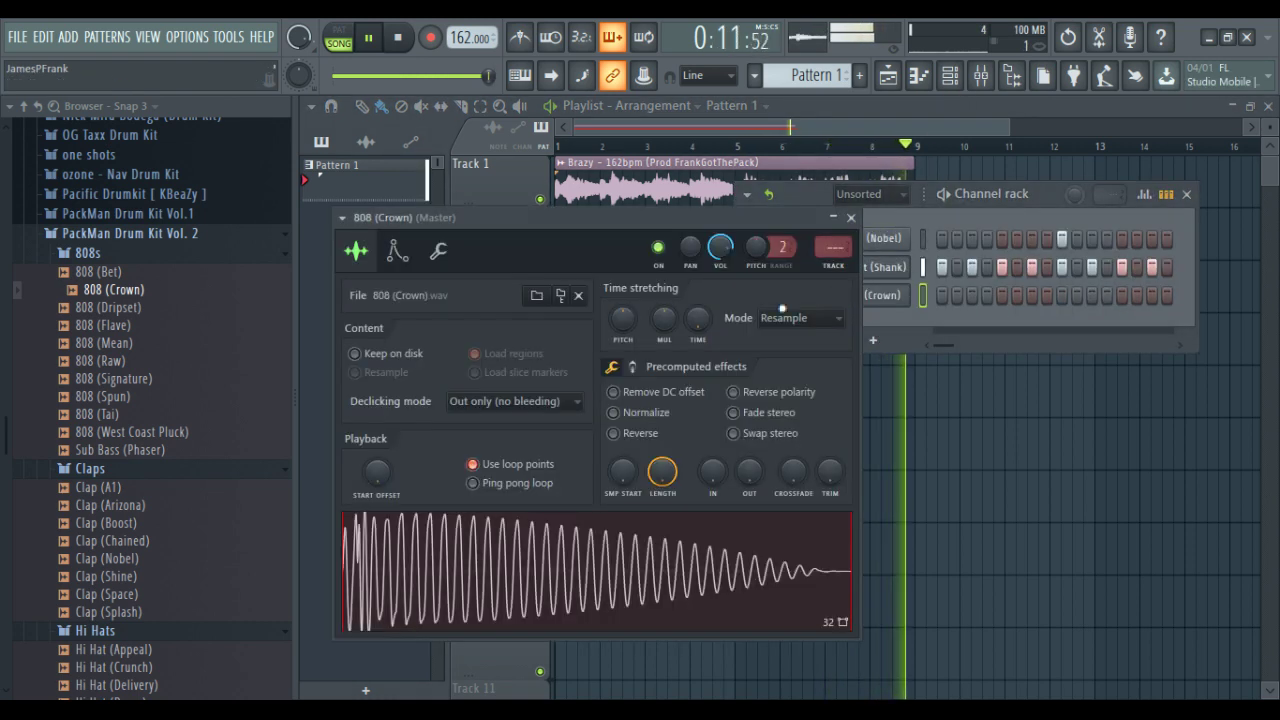
{"action": "left_click", "coordinate": [441, 253]}
{"action": "left_click", "coordinate": [356, 251]}
{"action": "left_click", "coordinate": [397, 251]}
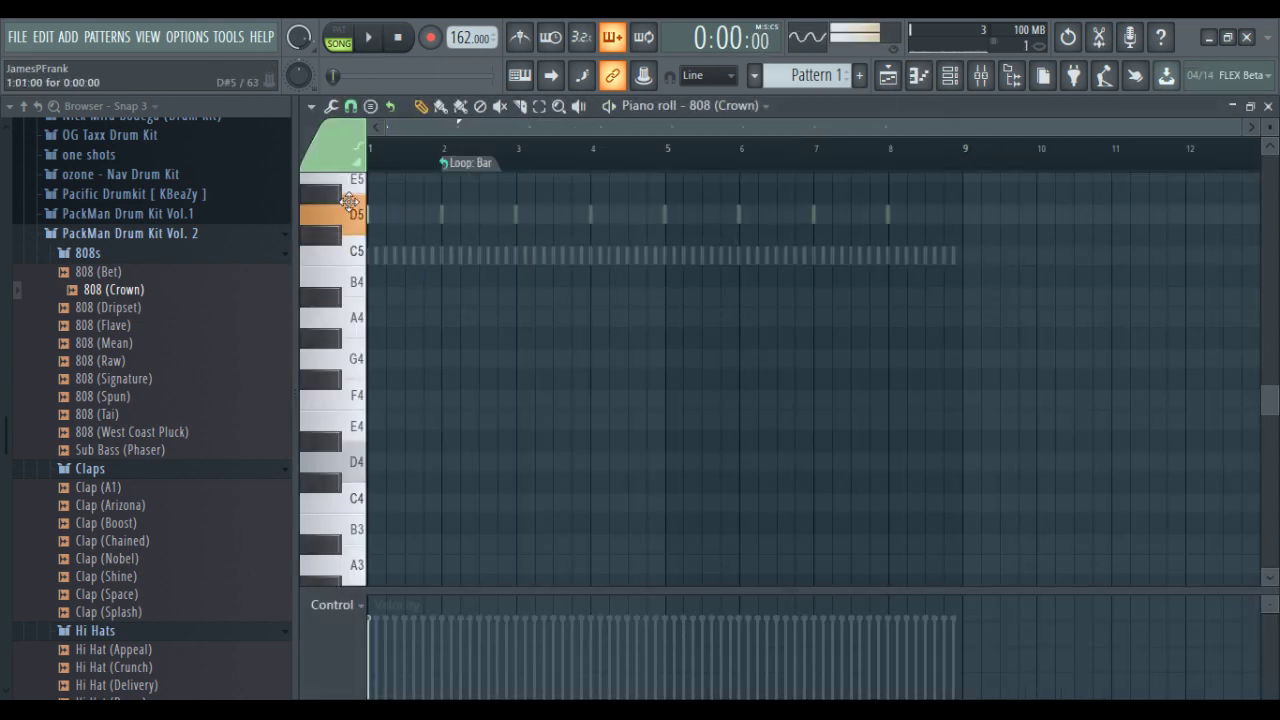
Move the opening 808 (Crown) note to F#5 and add F#5 notes on step 15 of bar 1 and step 5 of bar 2
{"action": "scroll", "coordinate": [352, 190], "scroll_direction": "up", "scroll_amount": 3}
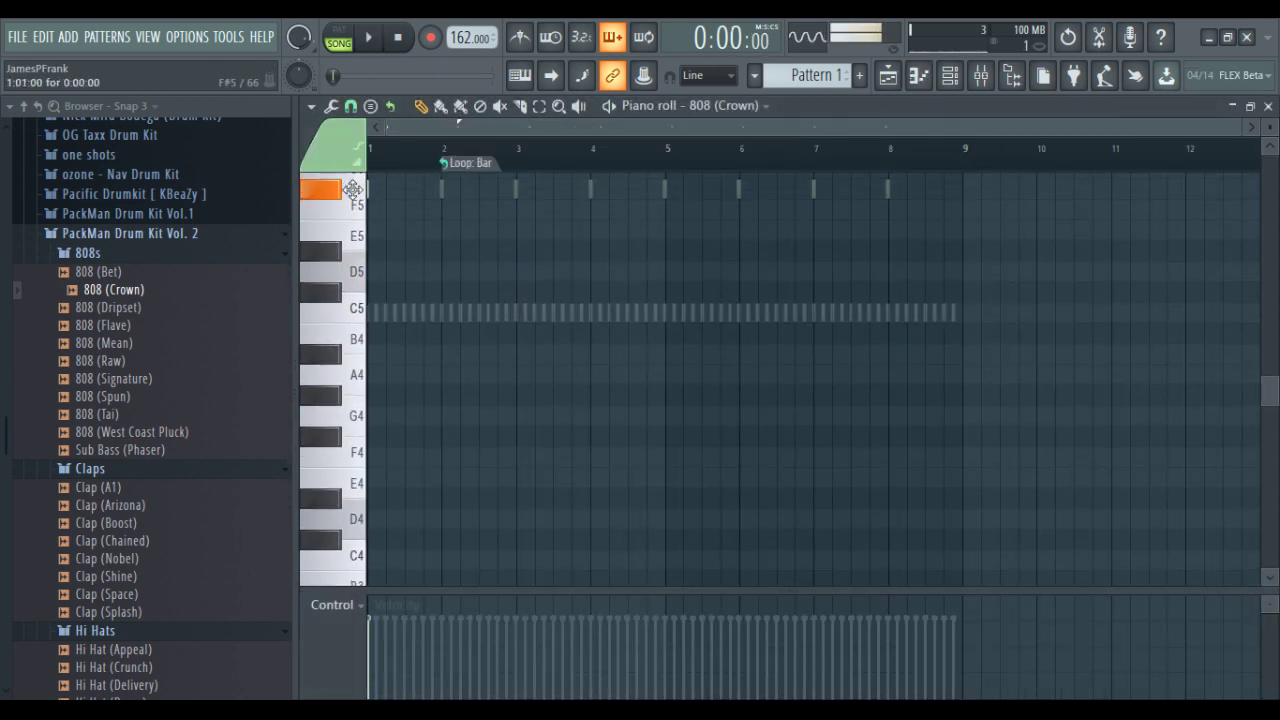
{"action": "scroll", "coordinate": [357, 198], "scroll_direction": "up", "scroll_amount": 4, "text": "ctrl"}
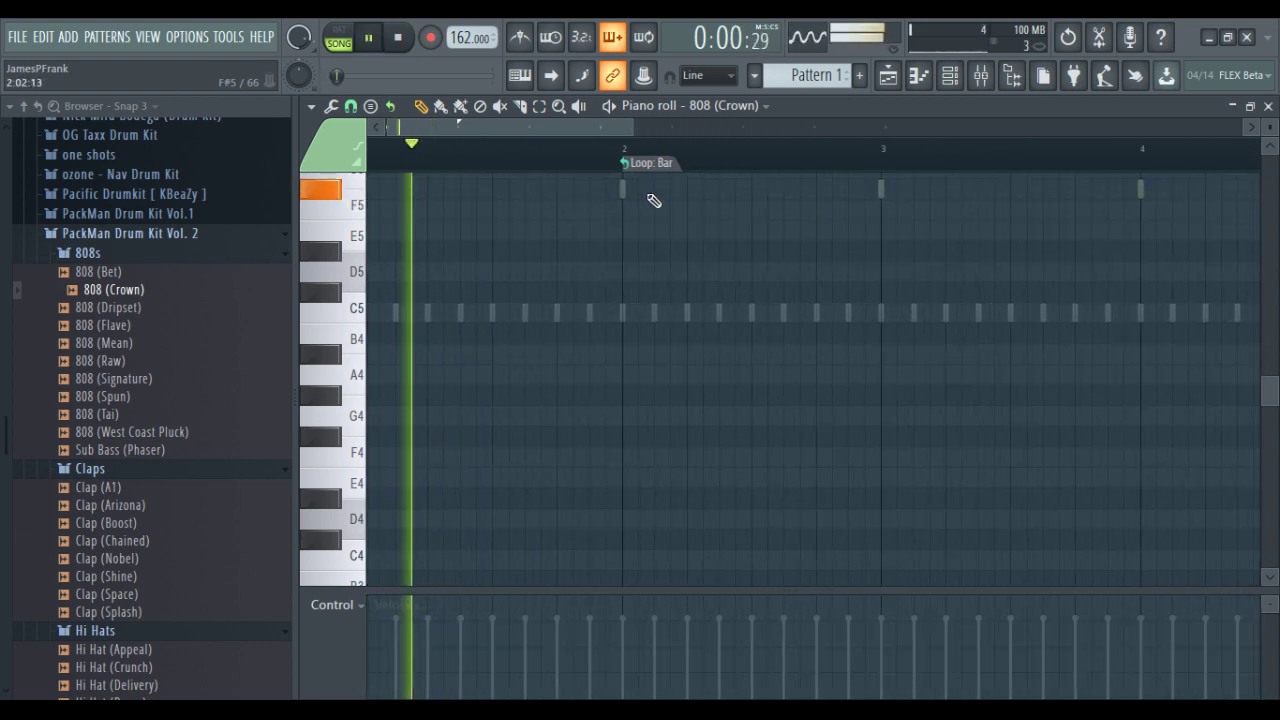
{"action": "left_click", "coordinate": [687, 189]}
{"action": "left_click", "coordinate": [788, 189]}
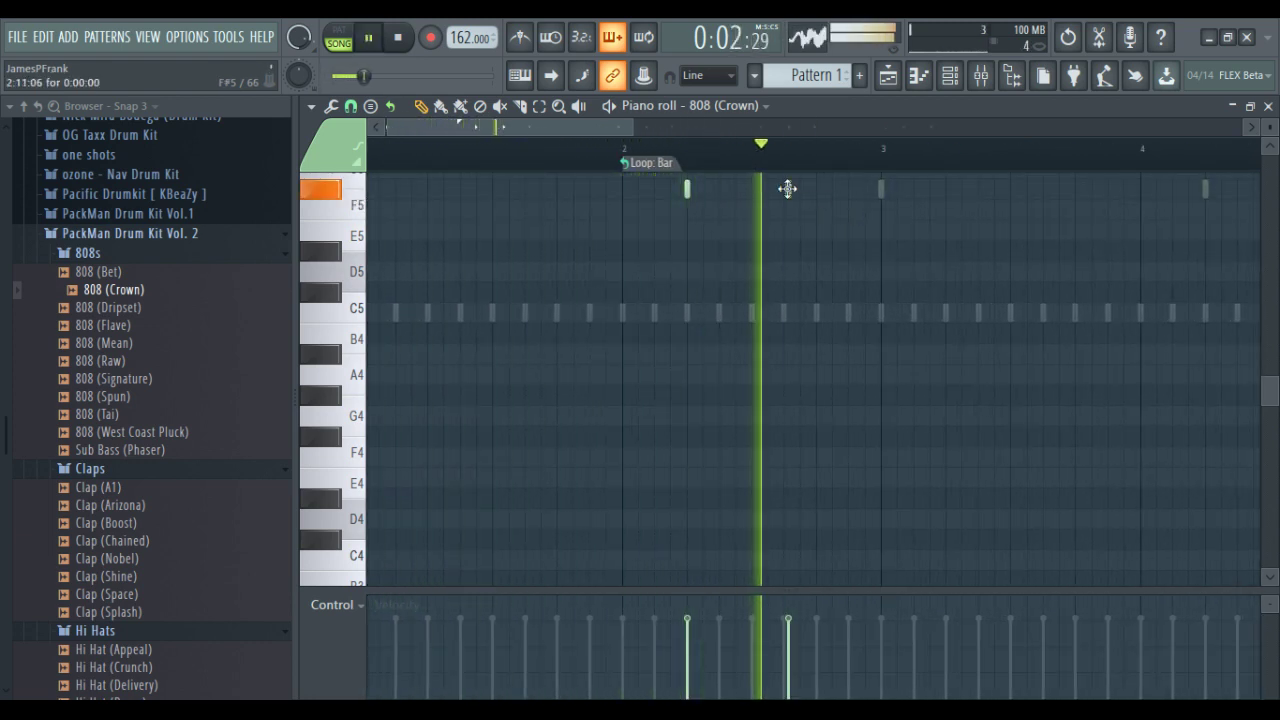
{"action": "right_click", "coordinate": [788, 189]}
{"action": "scroll", "coordinate": [520, 251], "scroll_direction": "down", "scroll_amount": 2, "text": "ctrl"}
{"action": "scroll", "coordinate": [520, 251], "scroll_direction": "up", "scroll_amount": 2, "text": "ctrl"}
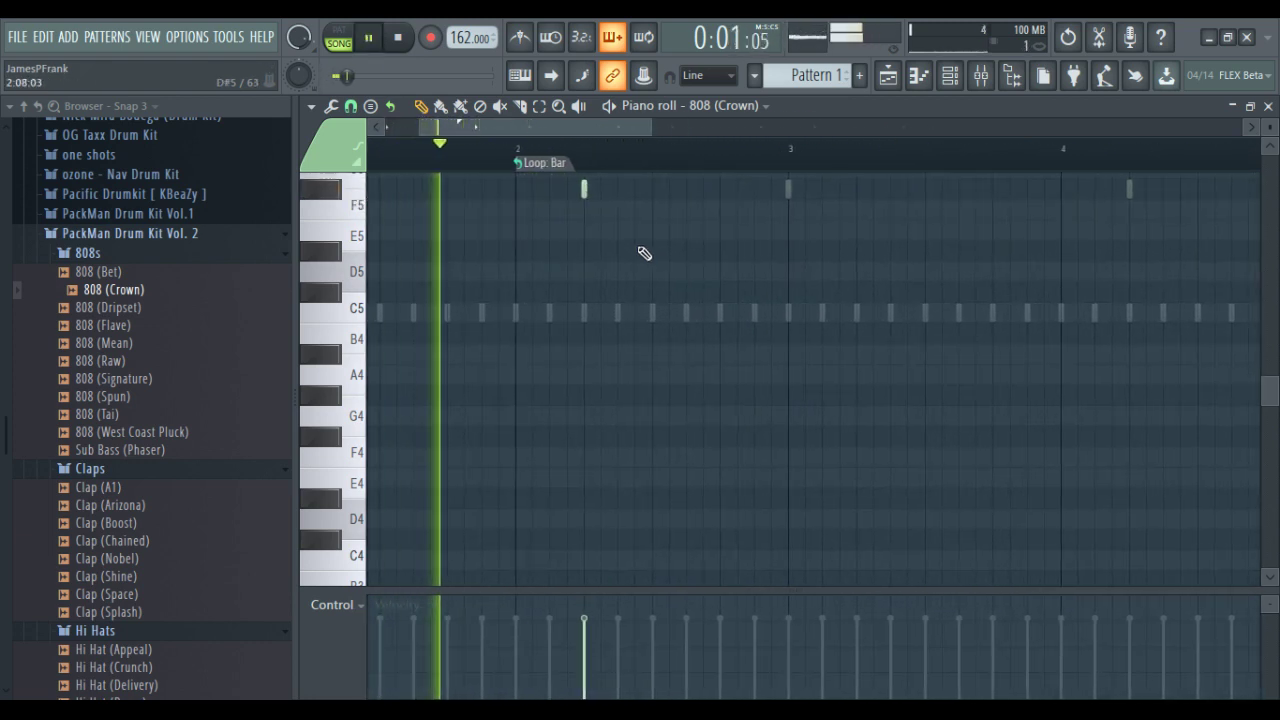
{"action": "key", "text": "space"}
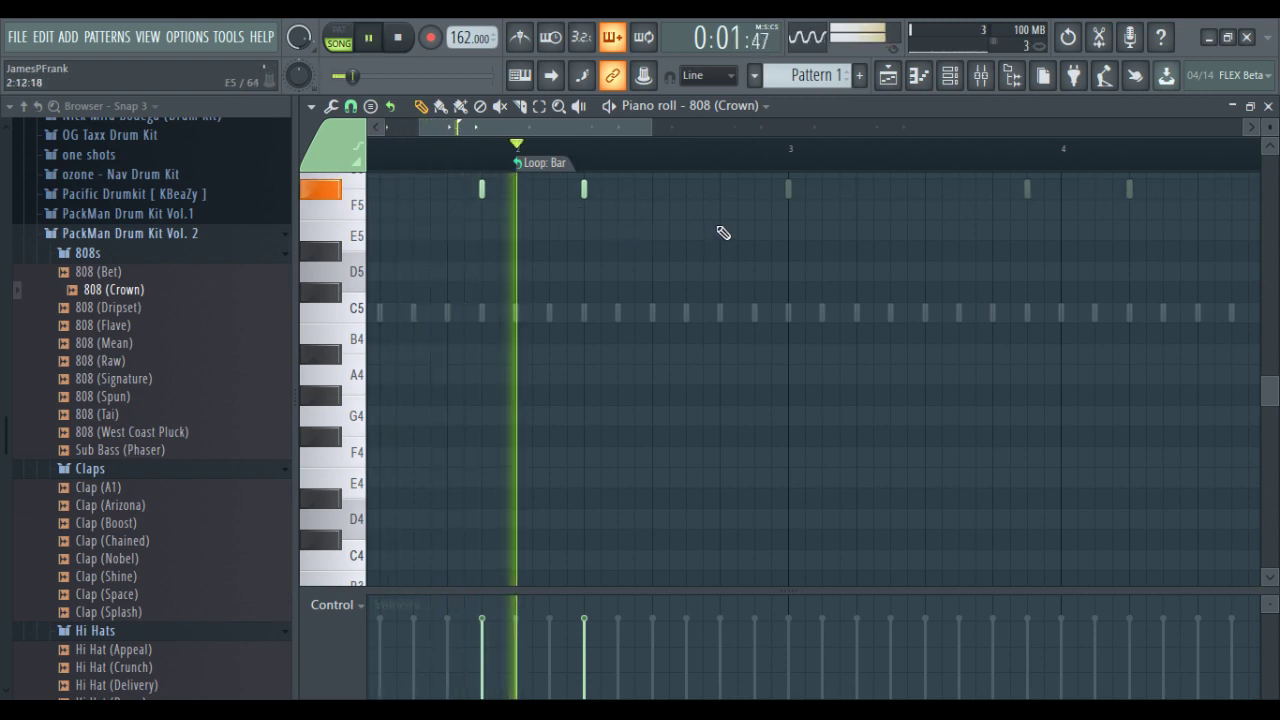
Place a D5 808 note at the start of bar 3 and E5 notes on step 15 of bar 3 and steps 3 and 5 of bar 4
{"action": "key", "text": "space"}
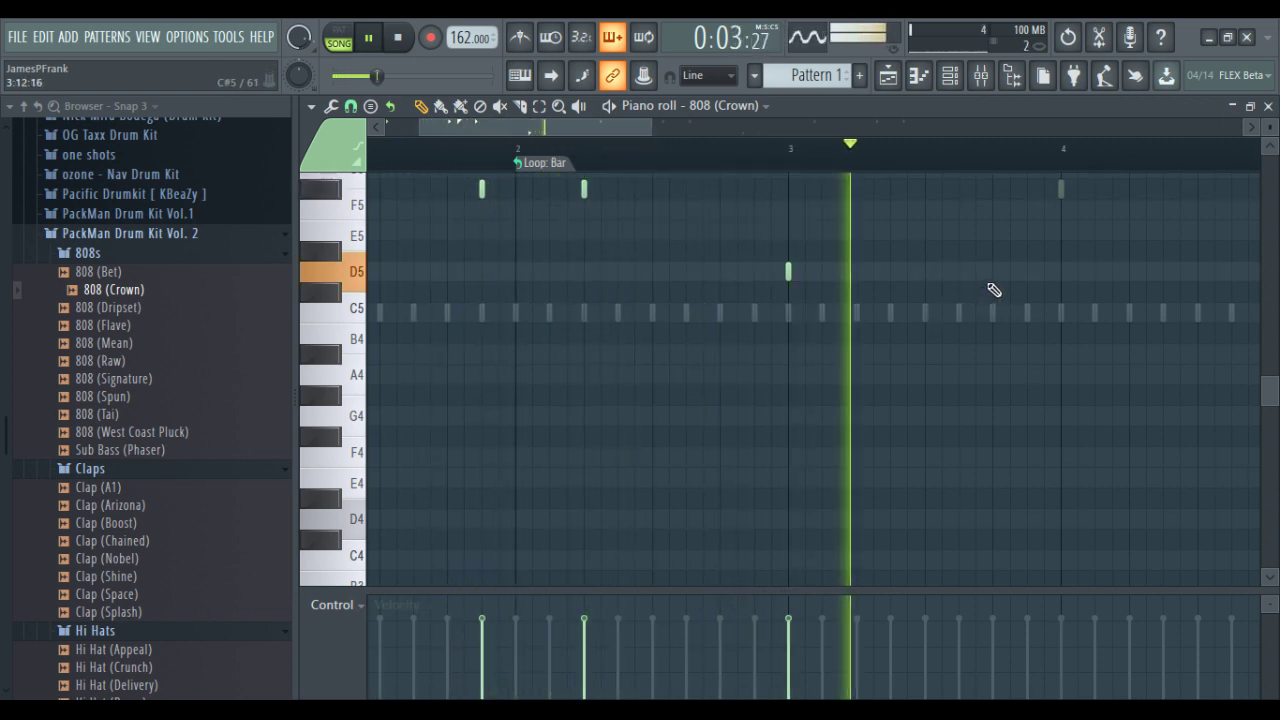
{"action": "key", "text": "space"}
{"action": "left_click", "coordinate": [1031, 234]}
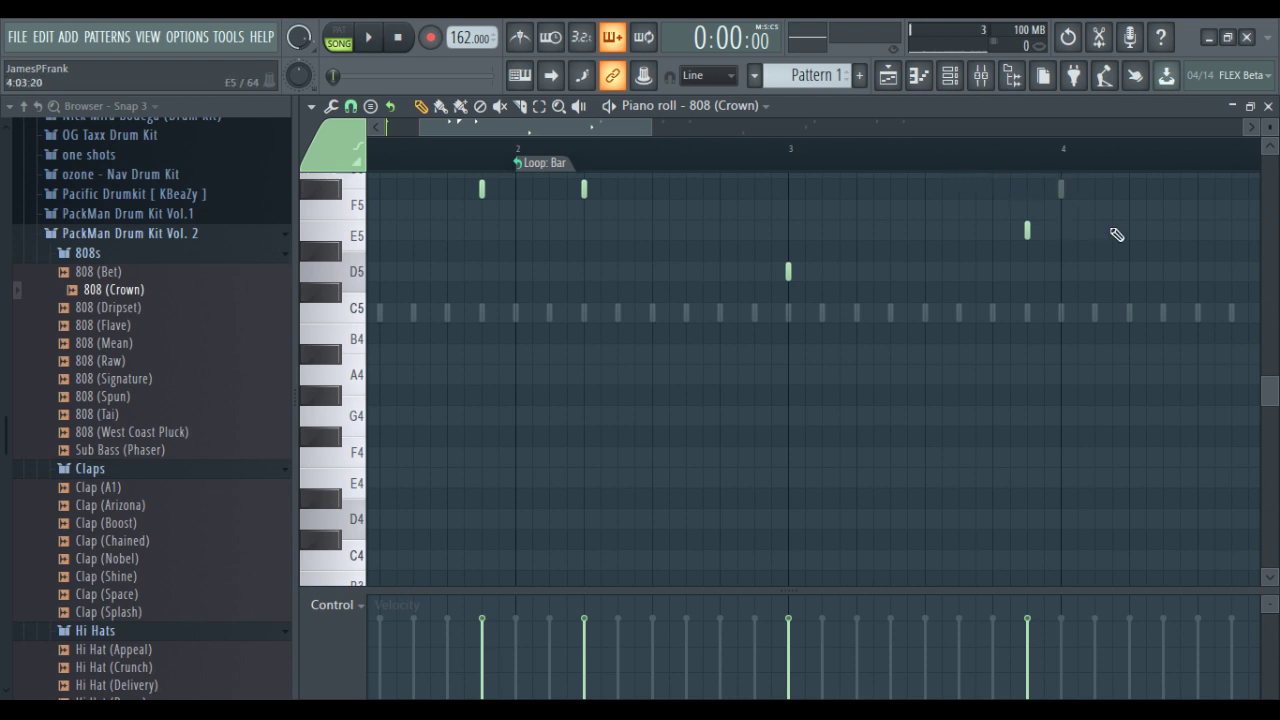
{"action": "scroll", "coordinate": [928, 160], "scroll_direction": "down", "scroll_amount": 4}
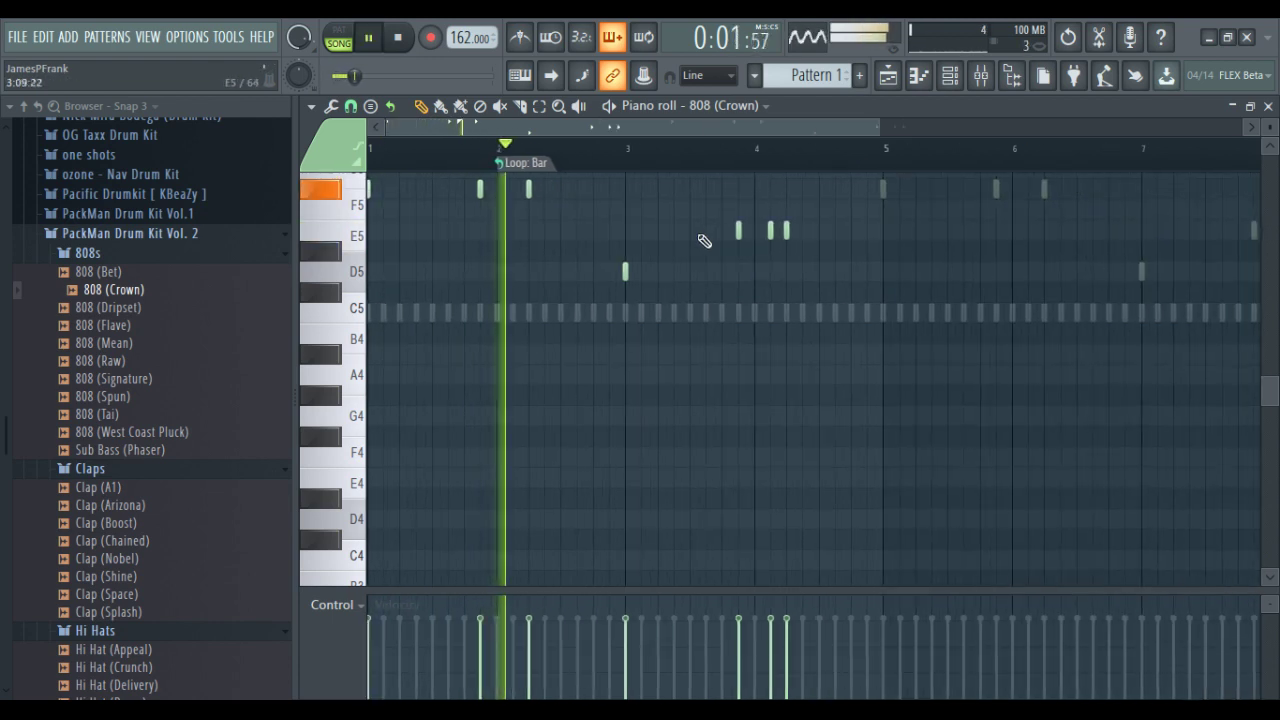
{"action": "scroll", "coordinate": [863, 300], "scroll_direction": "up", "scroll_amount": 4}
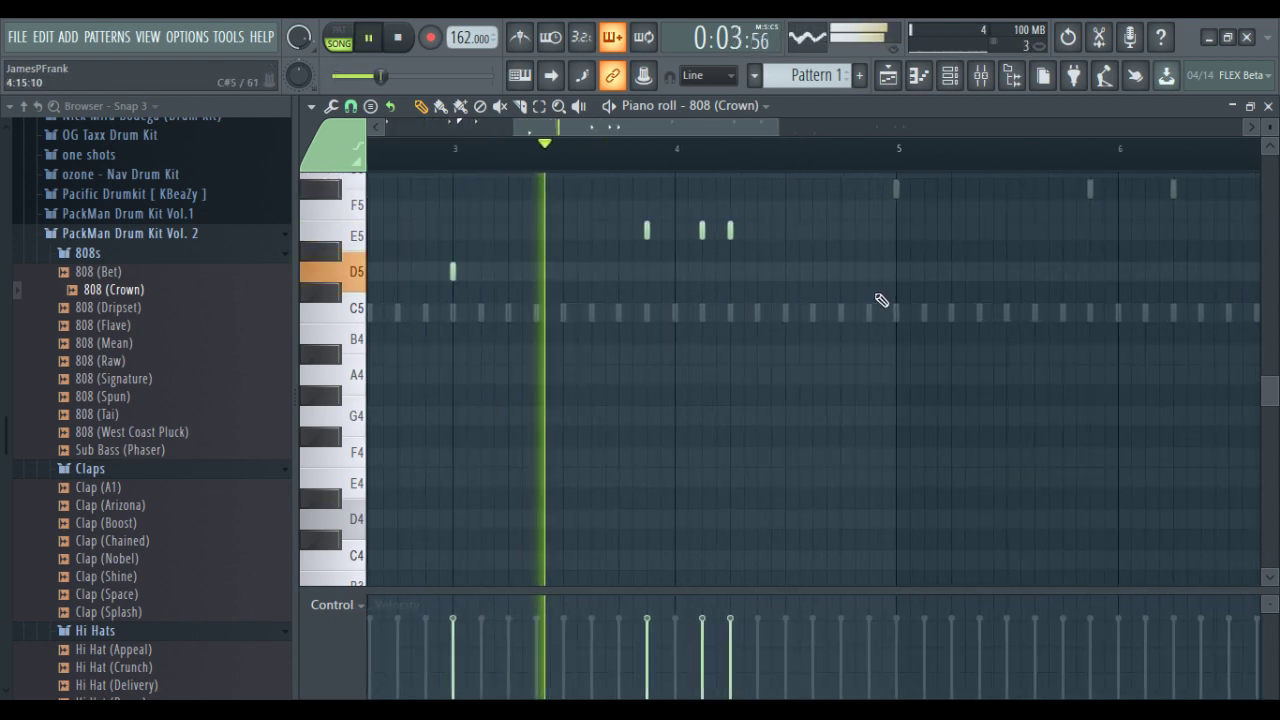
Add an 808 note on step 11 of bar 4 and tune it to C#5
{"action": "key", "text": "space"}
{"action": "left_click", "coordinate": [779, 250]}
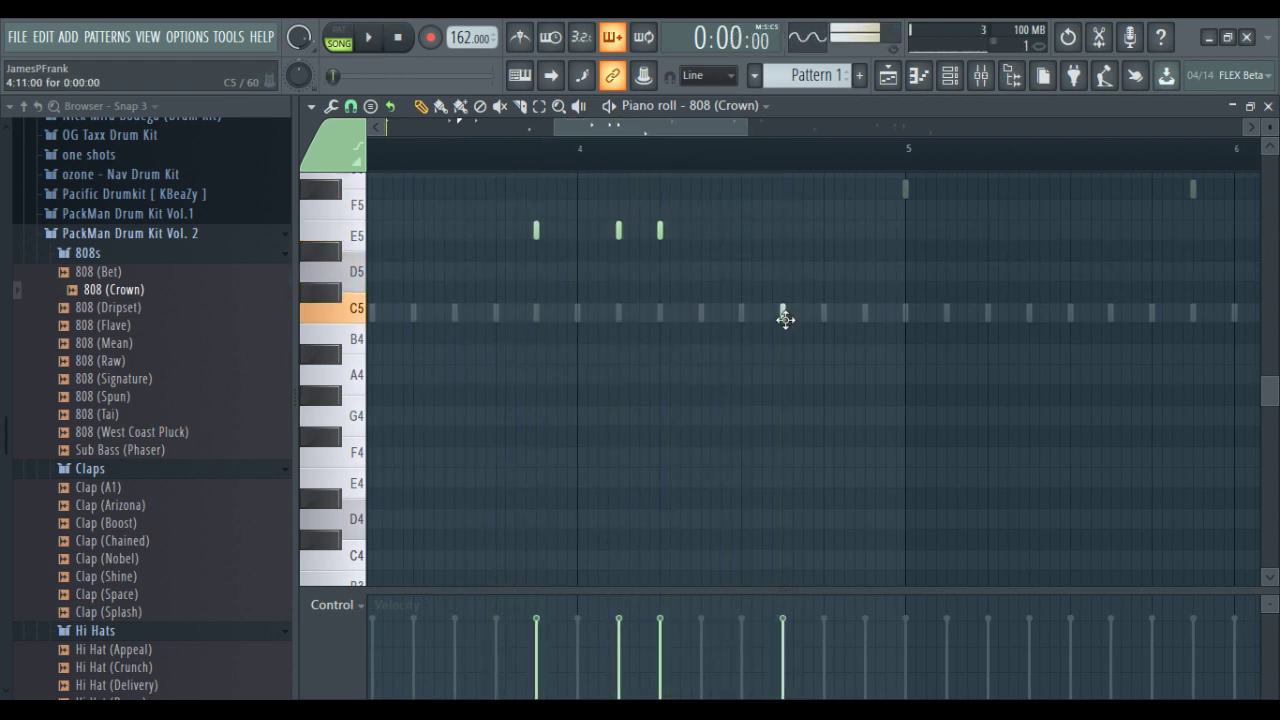
{"action": "scroll", "coordinate": [785, 318], "scroll_direction": "down", "scroll_amount": 3}
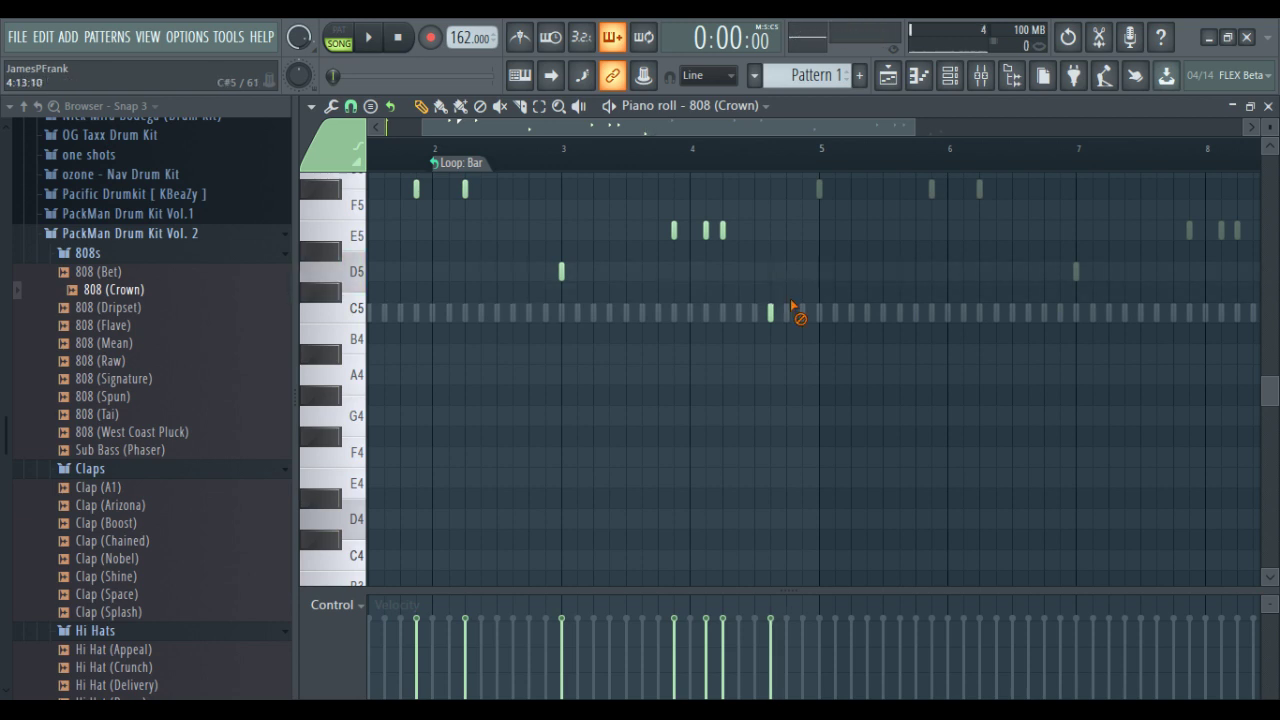
{"action": "left_click_drag", "start_coordinate": [785, 313], "coordinate": [739, 320]}
{"action": "key", "text": "shift+Up"}
{"action": "right_click", "coordinate": [740, 322]}
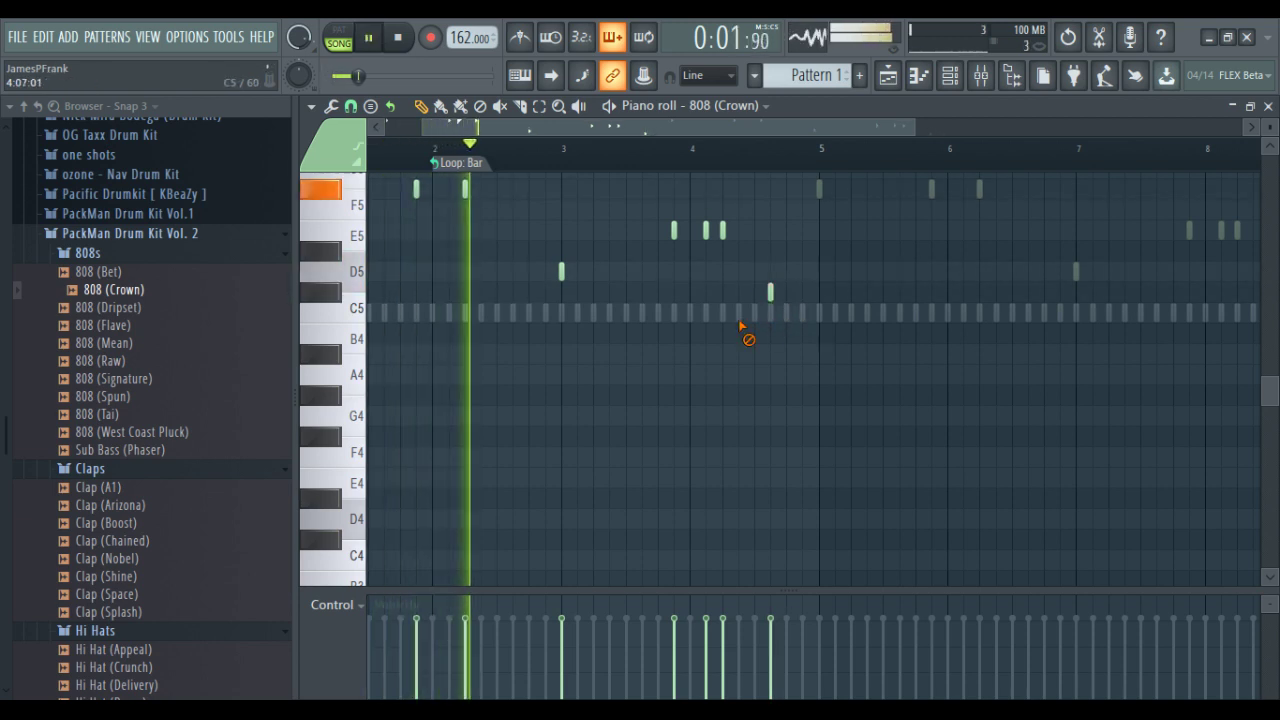
Duplicate the four-bar 808 phrase and move the copy so it starts at bar 5
{"action": "key", "text": "ctrl+b"}
{"action": "scroll", "coordinate": [694, 234], "scroll_direction": "up", "scroll_amount": 2}
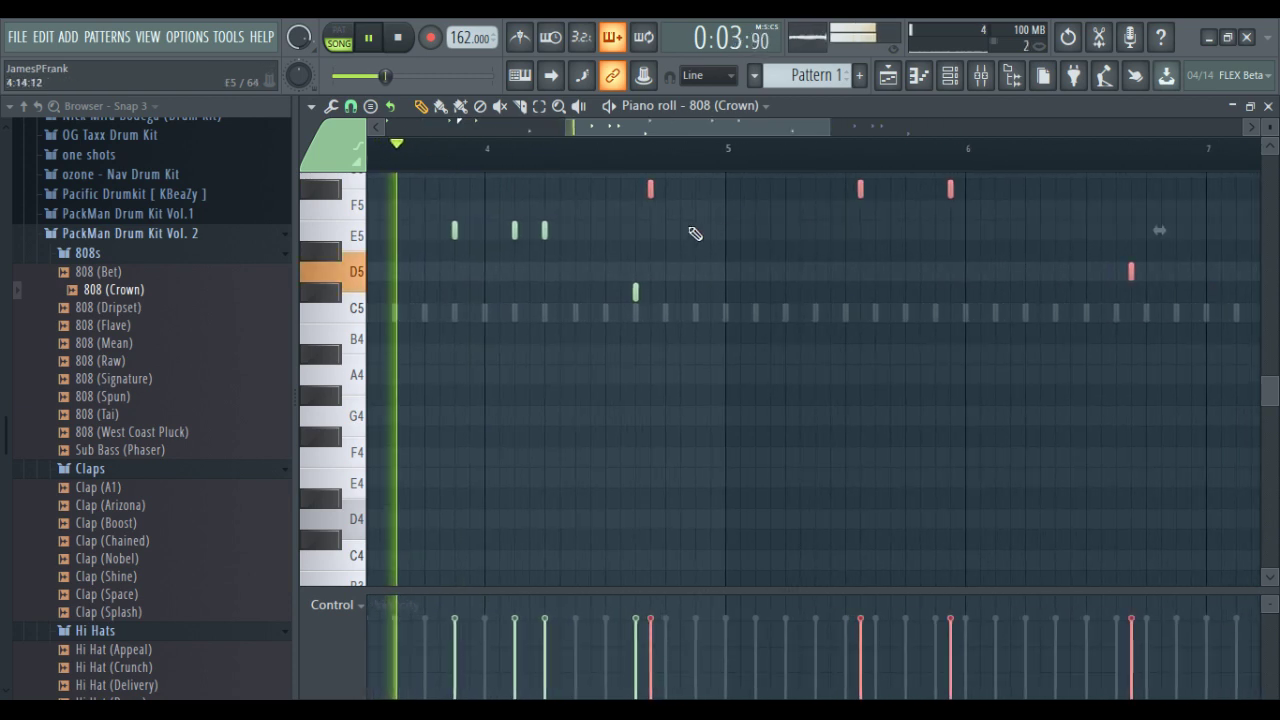
{"action": "left_click_drag", "start_coordinate": [650, 199], "coordinate": [725, 193]}
{"action": "scroll", "coordinate": [1043, 271], "scroll_direction": "up", "scroll_amount": 3}
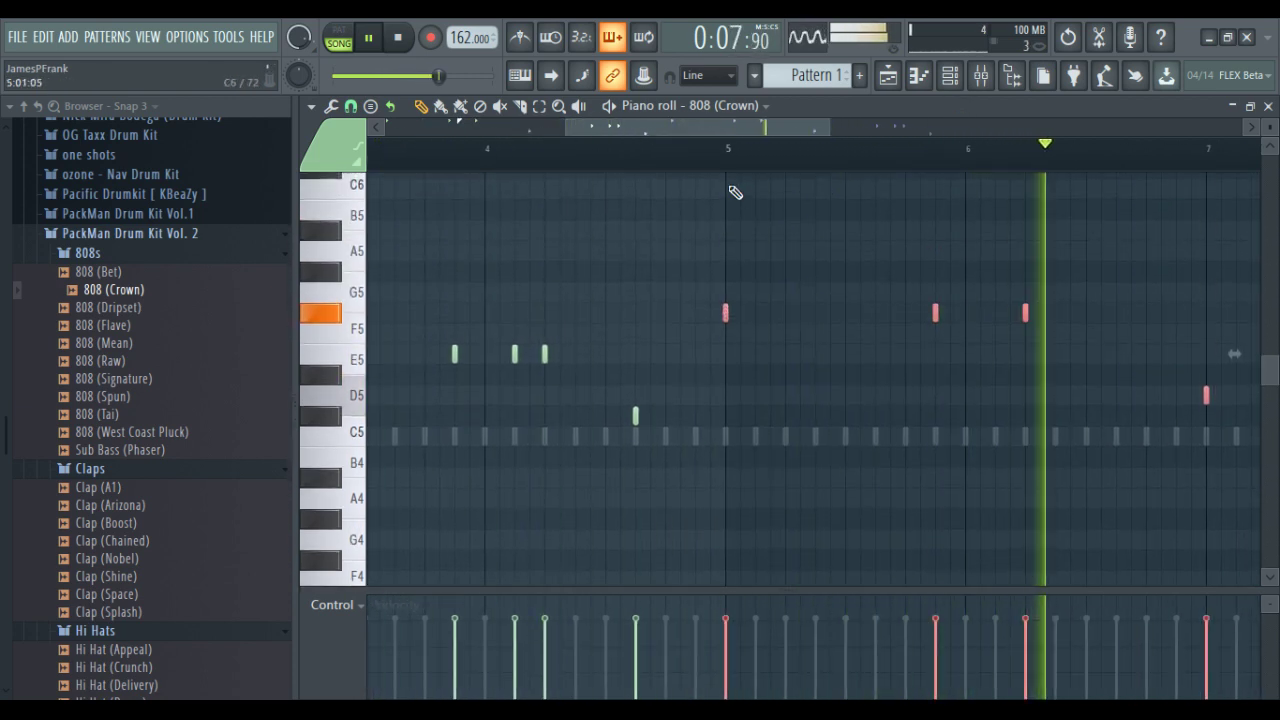
Place C#6 notes on step 15 of bar 5 and step 3 of bar 6, deleting the copied F#5 notes around them
{"action": "left_click", "coordinate": [740, 156]}
{"action": "scroll", "coordinate": [994, 423], "scroll_direction": "up", "scroll_amount": 3}
{"action": "key", "text": "space"}
{"action": "key", "text": "ctrl+d"}
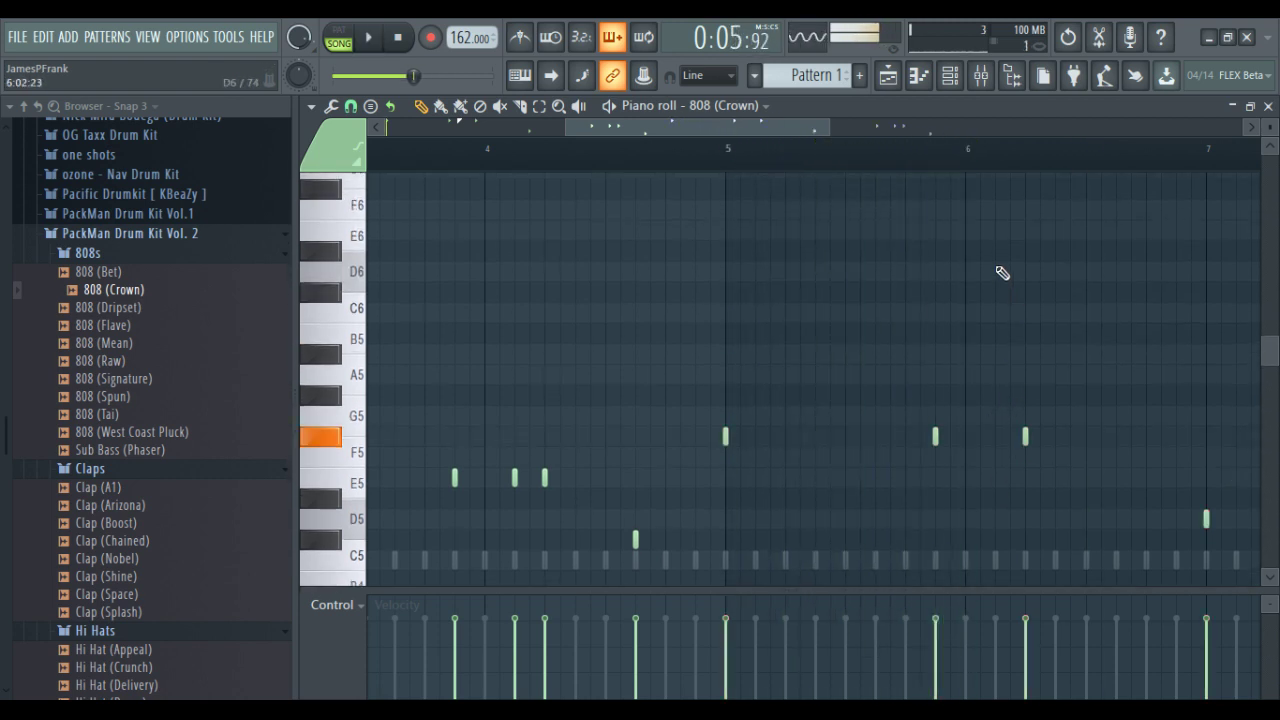
{"action": "left_click", "coordinate": [995, 292]}
{"action": "key", "text": "space"}
{"action": "right_click", "coordinate": [1025, 434]}
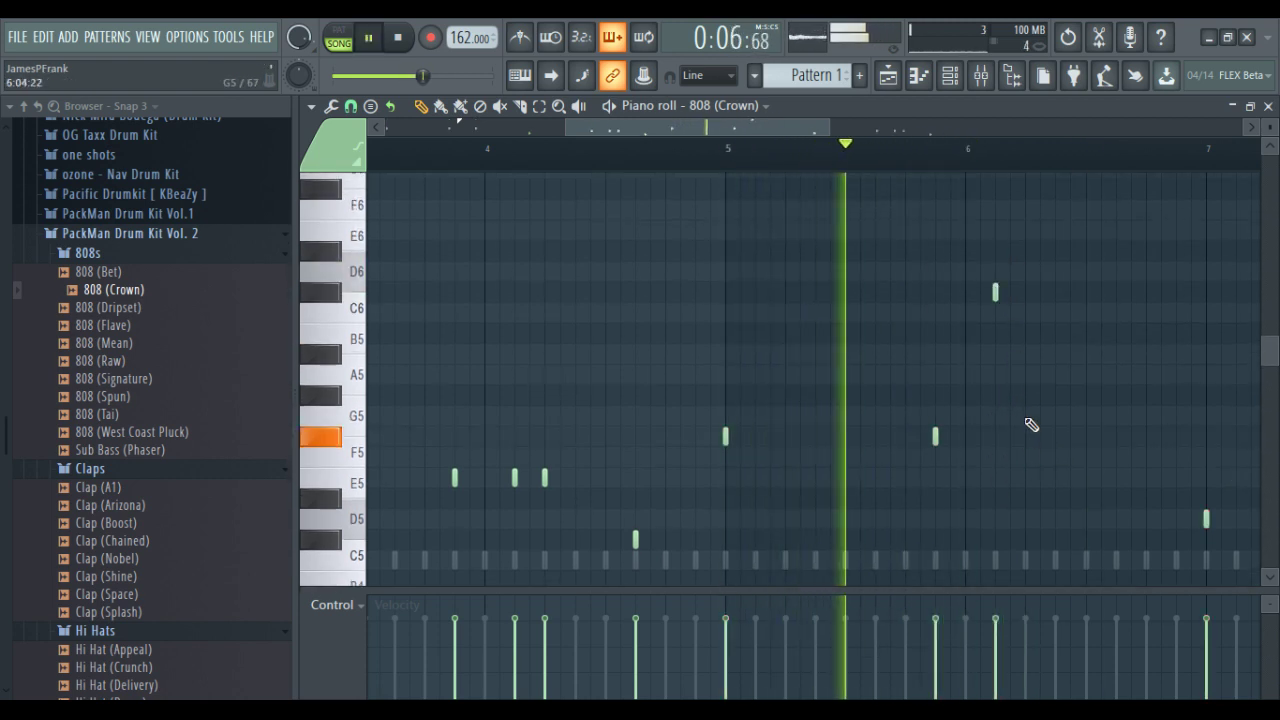
{"action": "left_click", "coordinate": [935, 292]}
{"action": "right_click", "coordinate": [935, 436]}
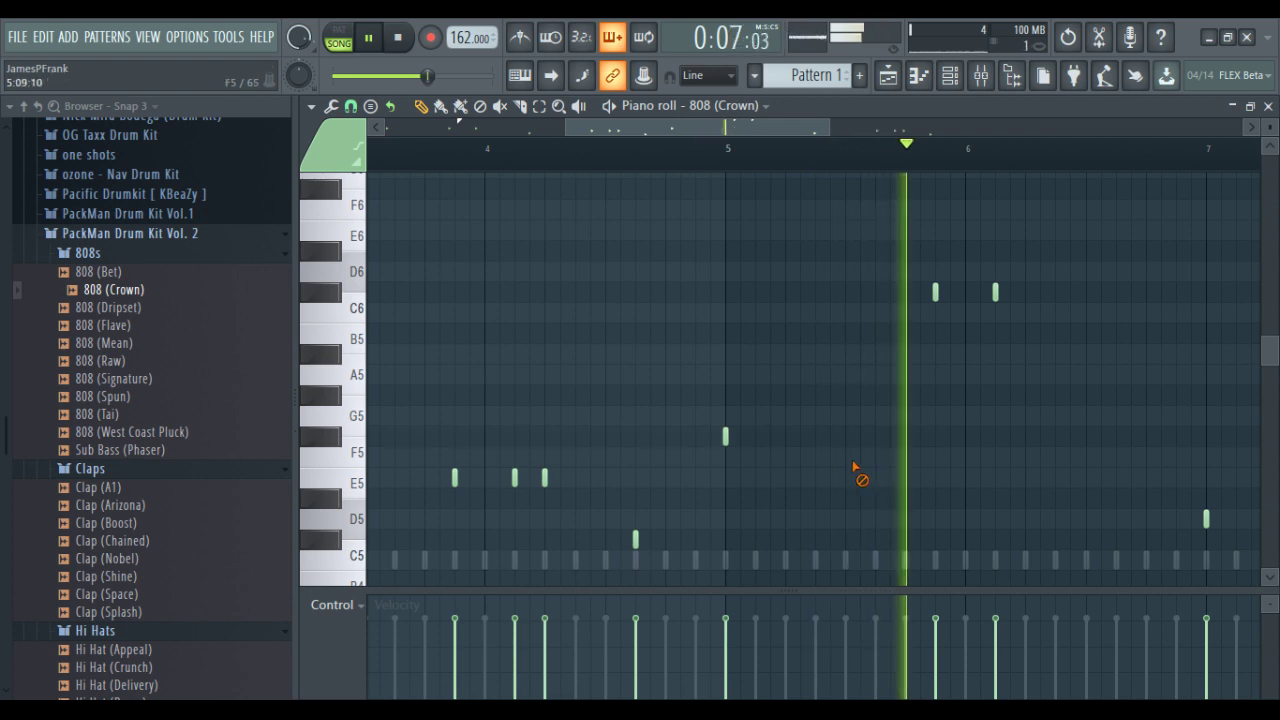
Add an F#5 note on step 5 and a C#5 note on step 11 of bar 6
{"action": "left_click_drag", "start_coordinate": [1020, 432], "coordinate": [1025, 432]}
{"action": "key", "text": "space"}
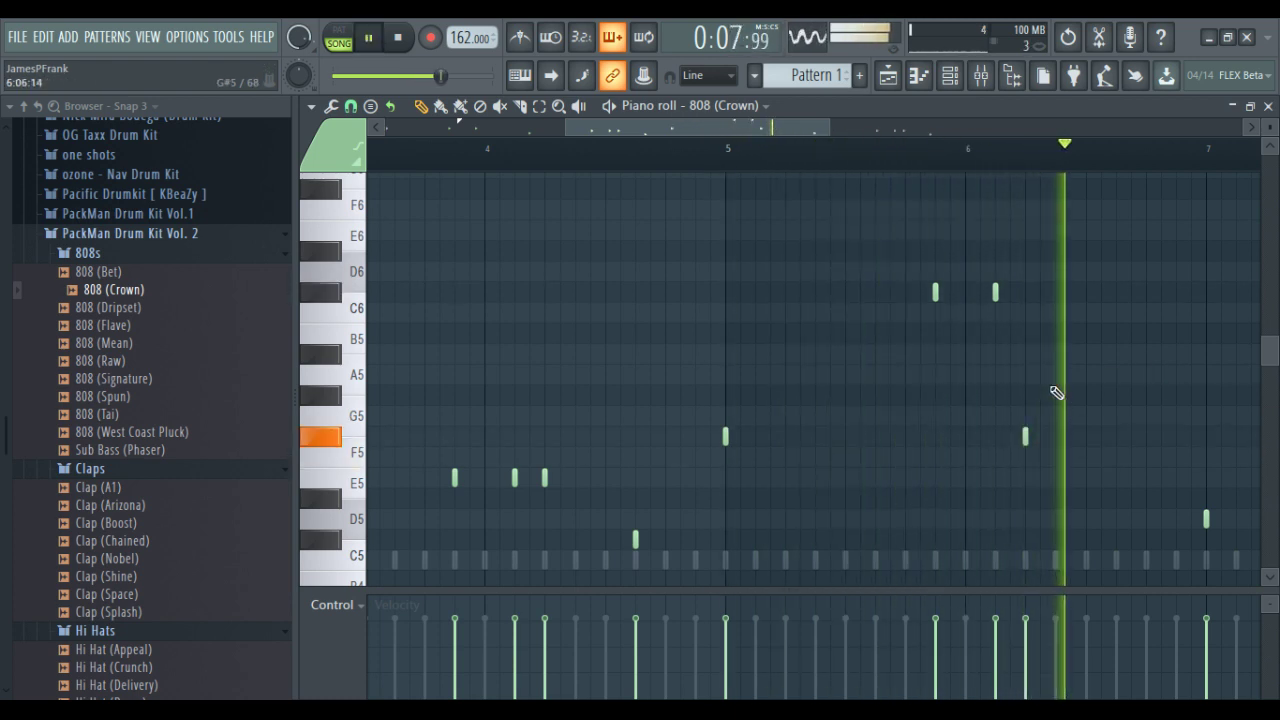
{"action": "key", "text": "space"}
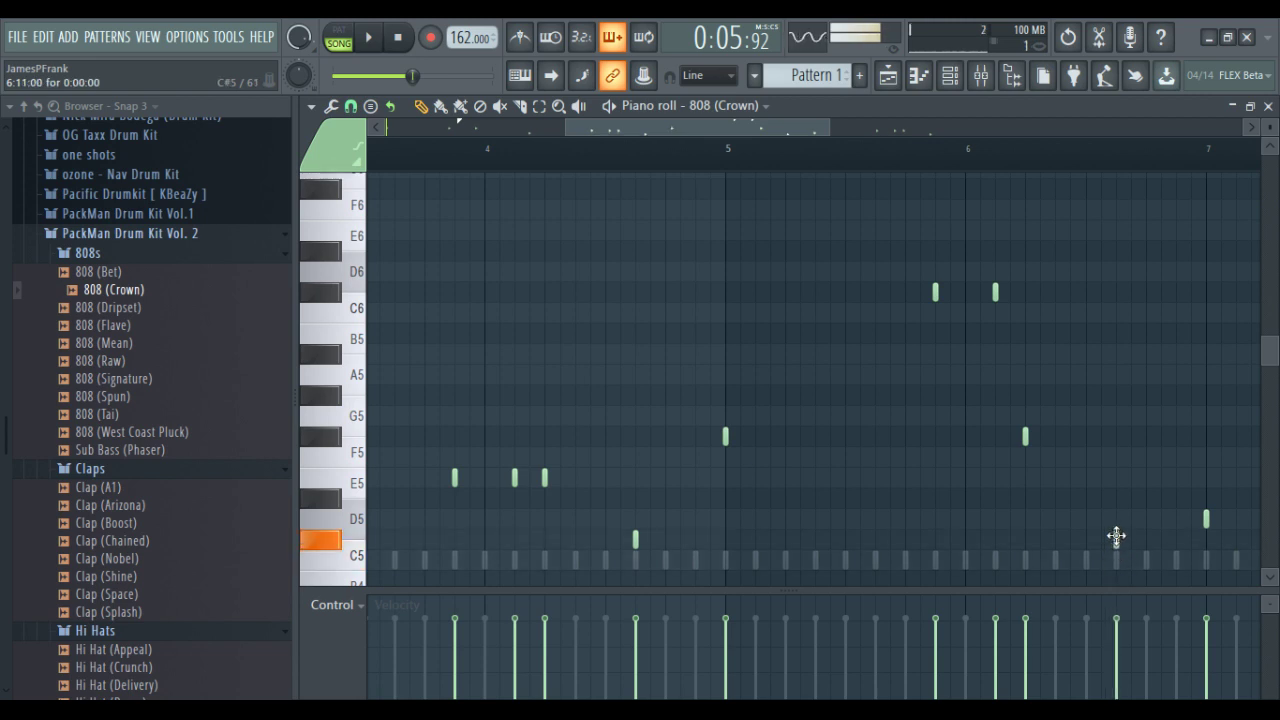
{"action": "key", "text": "space"}
Play back the 808 pattern and add a D5 note on step 7 of bar 7
{"action": "scroll", "coordinate": [1100, 457], "scroll_direction": "down", "scroll_amount": 2, "text": "ctrl"}
{"action": "scroll", "coordinate": [1071, 351], "scroll_direction": "up", "scroll_amount": 2}
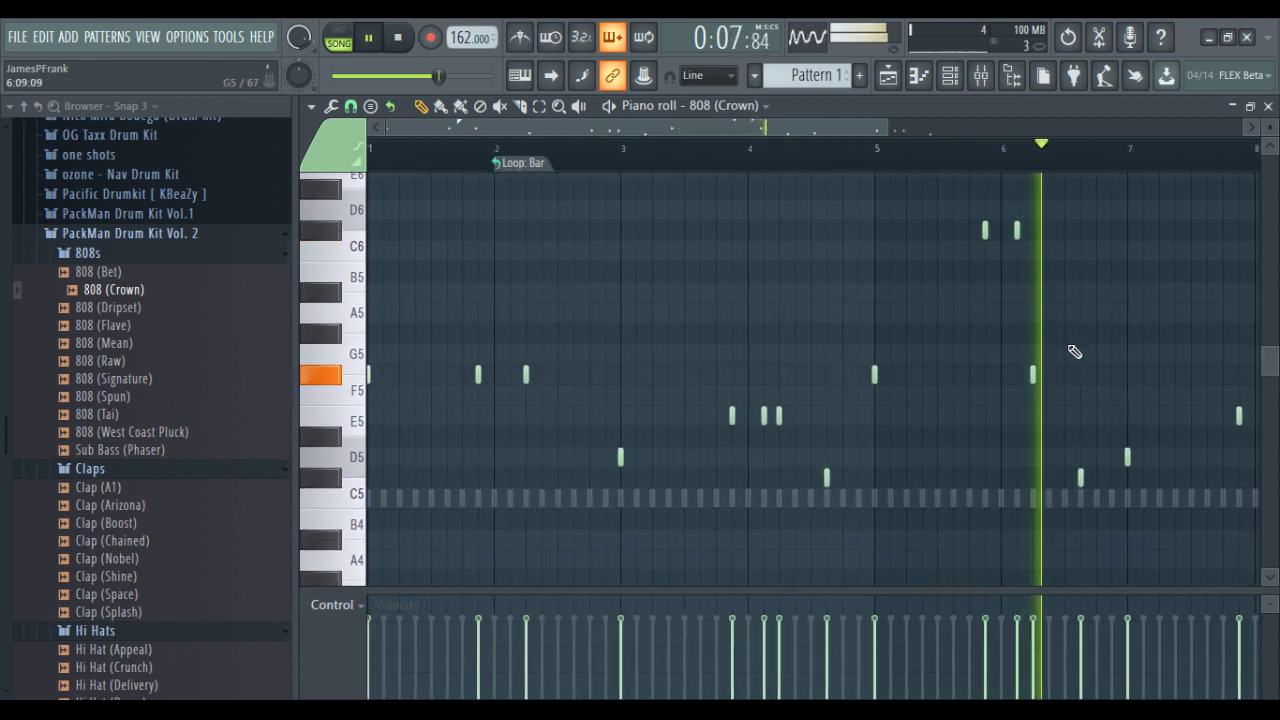
{"action": "scroll", "coordinate": [1075, 345], "scroll_direction": "down", "scroll_amount": 2}
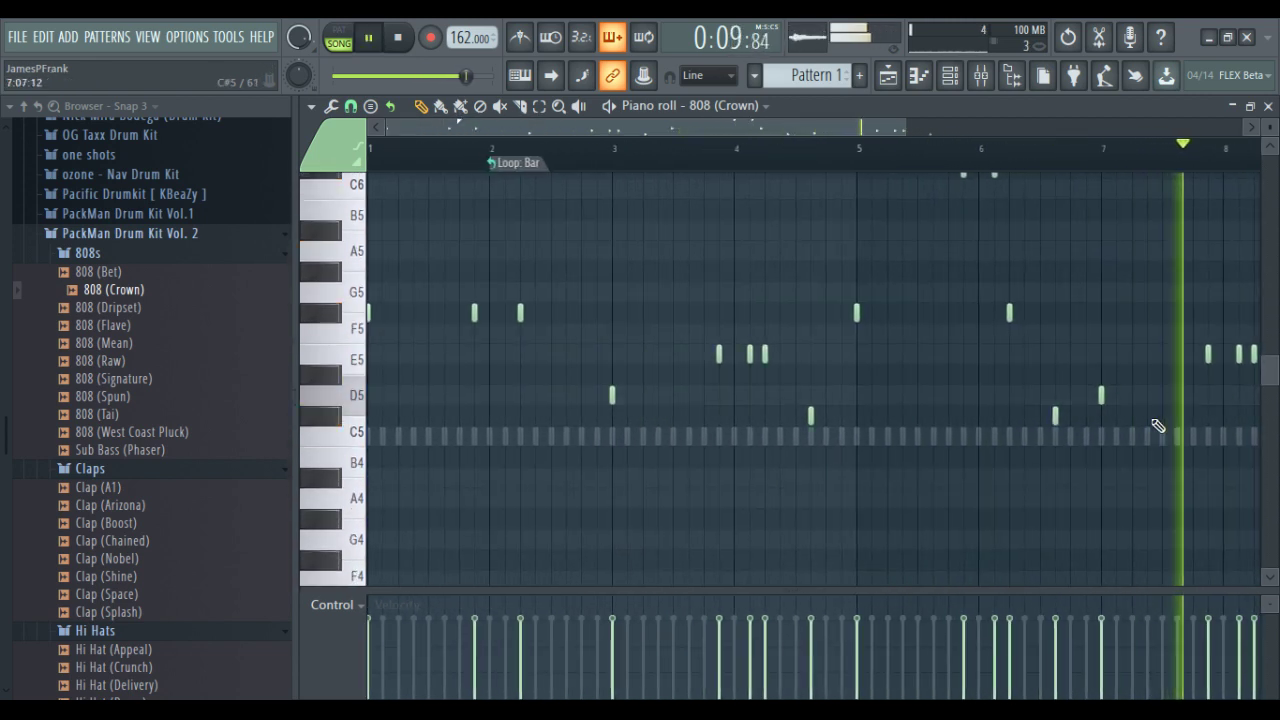
{"action": "key", "text": "space"}
{"action": "left_click", "coordinate": [1146, 395]}
{"action": "key", "text": "space"}
{"action": "scroll", "coordinate": [1148, 394], "scroll_direction": "down", "scroll_amount": 2, "text": "ctrl"}
Delete the E5 note on step 3 and the C#5 note on step 11 of bar 8
{"action": "left_click_drag", "start_coordinate": [1115, 357], "coordinate": [1111, 362], "text": "ctrl"}
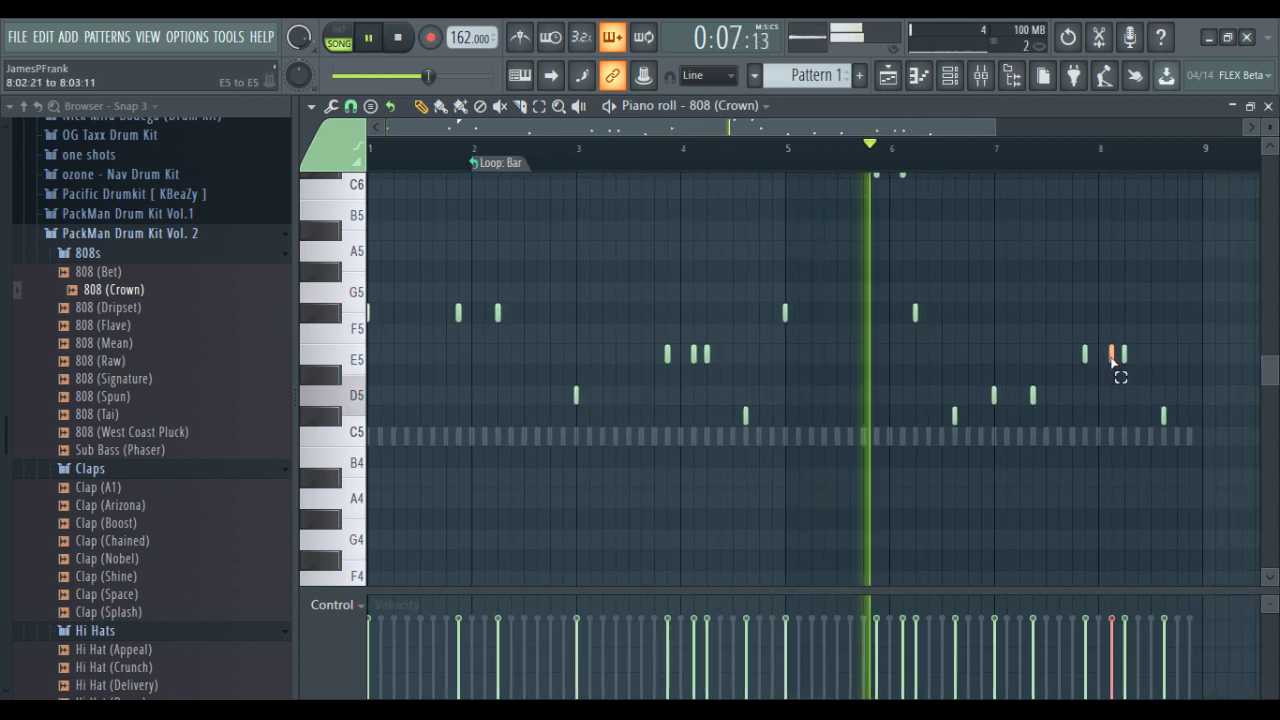
{"action": "key", "text": "Delete"}
{"action": "left_click_drag", "start_coordinate": [1129, 428], "coordinate": [1198, 415], "text": "ctrl"}
{"action": "key", "text": "Delete"}
Place a C#5 closing note on step 11 of bar 8 and raise the whole 808 line by one octave
{"action": "scroll", "coordinate": [1173, 398], "scroll_direction": "up", "scroll_amount": 3, "text": "ctrl"}
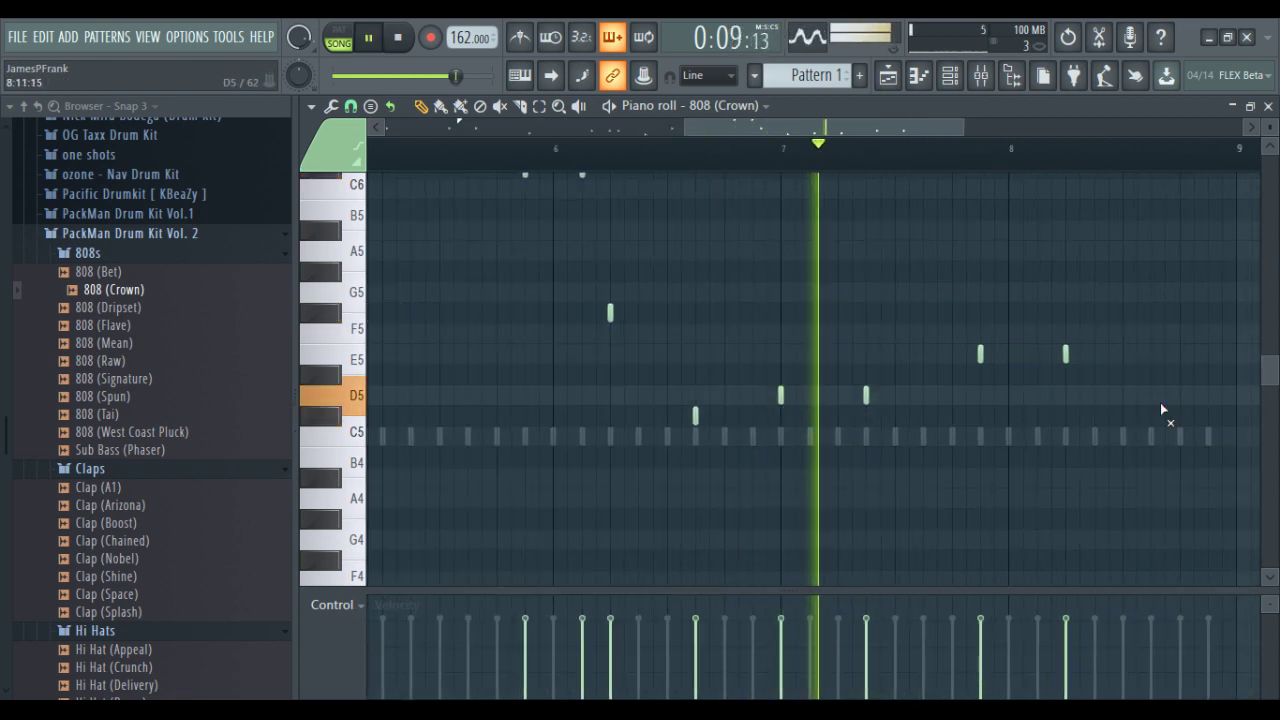
{"action": "scroll", "coordinate": [1160, 390], "scroll_direction": "up", "scroll_amount": 3, "text": "ctrl"}
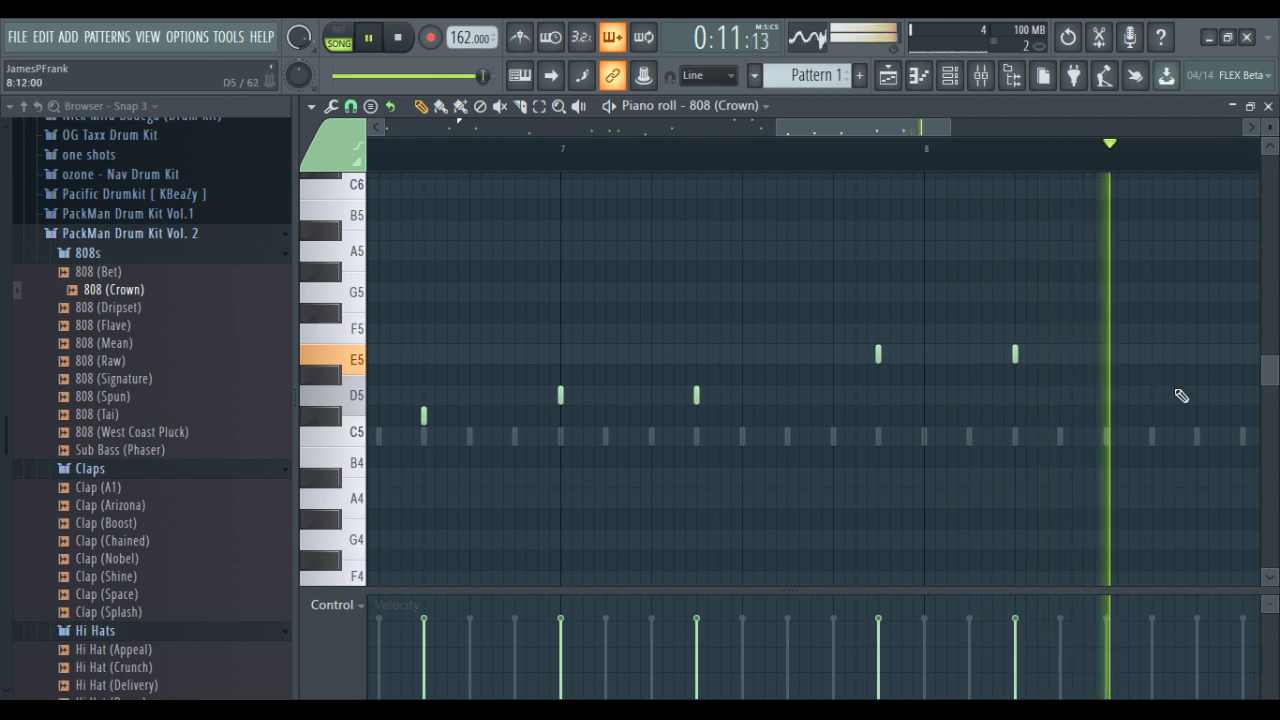
{"action": "key", "text": "space"}
{"action": "left_click", "coordinate": [1153, 434]}
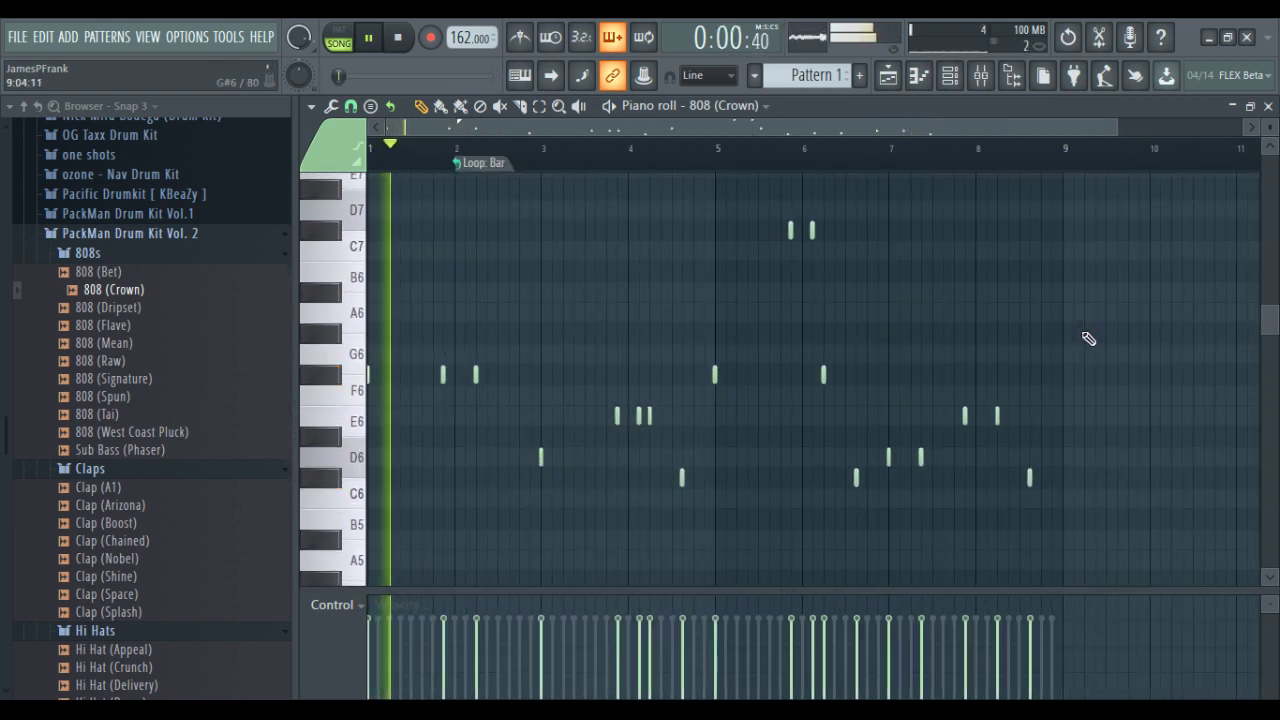
Lower the whole 808 line by one octave and lengthen its notes to join end to end, finishing at the end of bar 8
{"action": "key", "text": "ctrl+Down"}
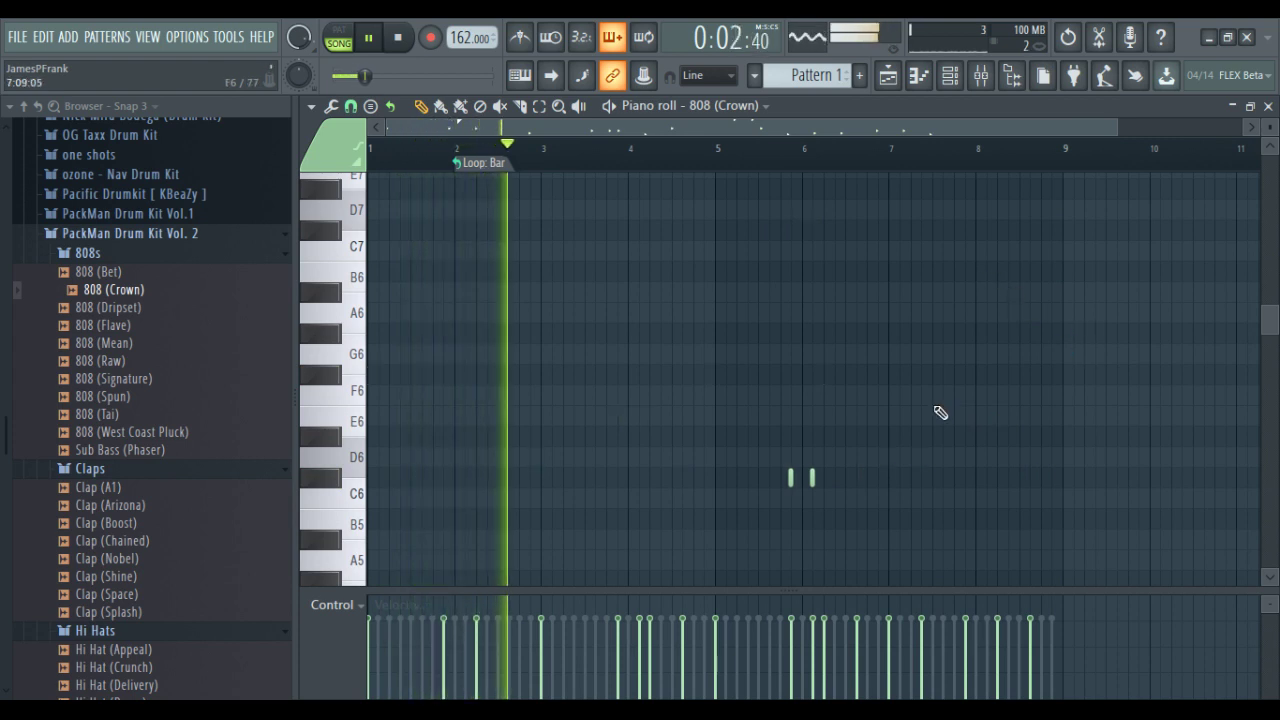
{"action": "scroll", "coordinate": [940, 413], "scroll_direction": "down", "scroll_amount": 5}
{"action": "scroll", "coordinate": [1040, 486], "scroll_direction": "up", "scroll_amount": 4, "text": "ctrl"}
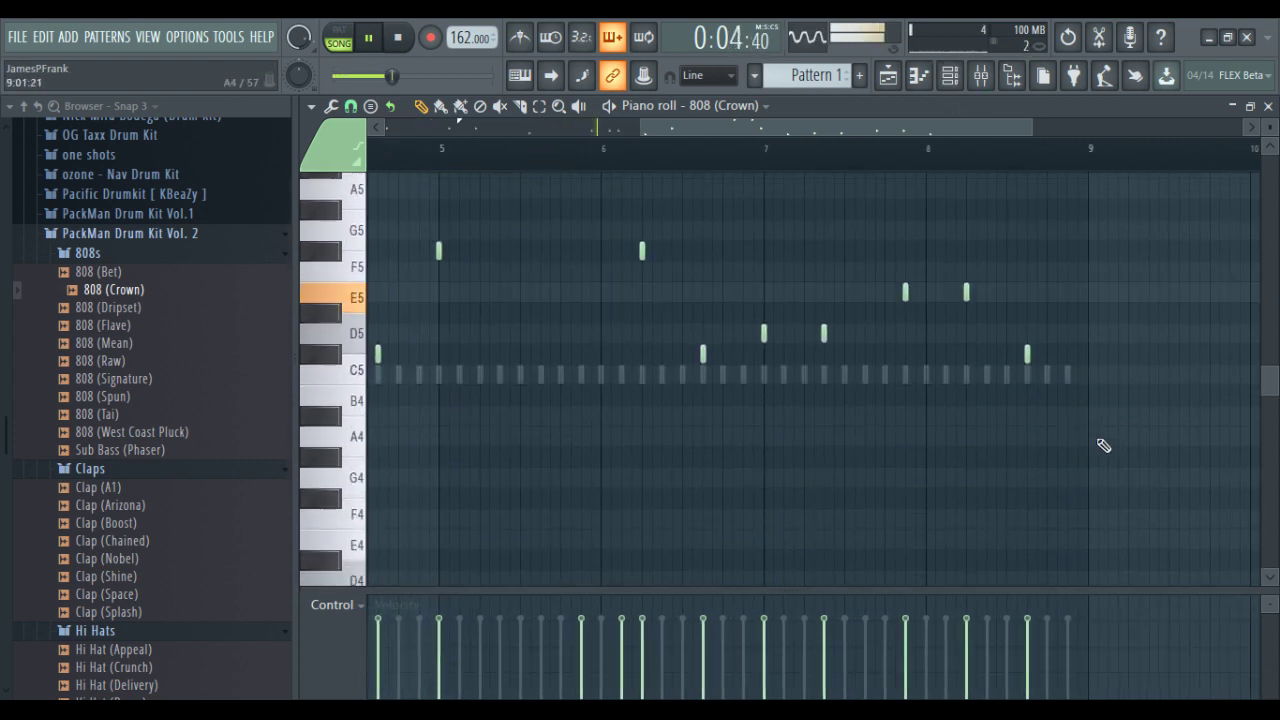
{"action": "left_click_drag", "start_coordinate": [1033, 346], "coordinate": [1087, 358]}
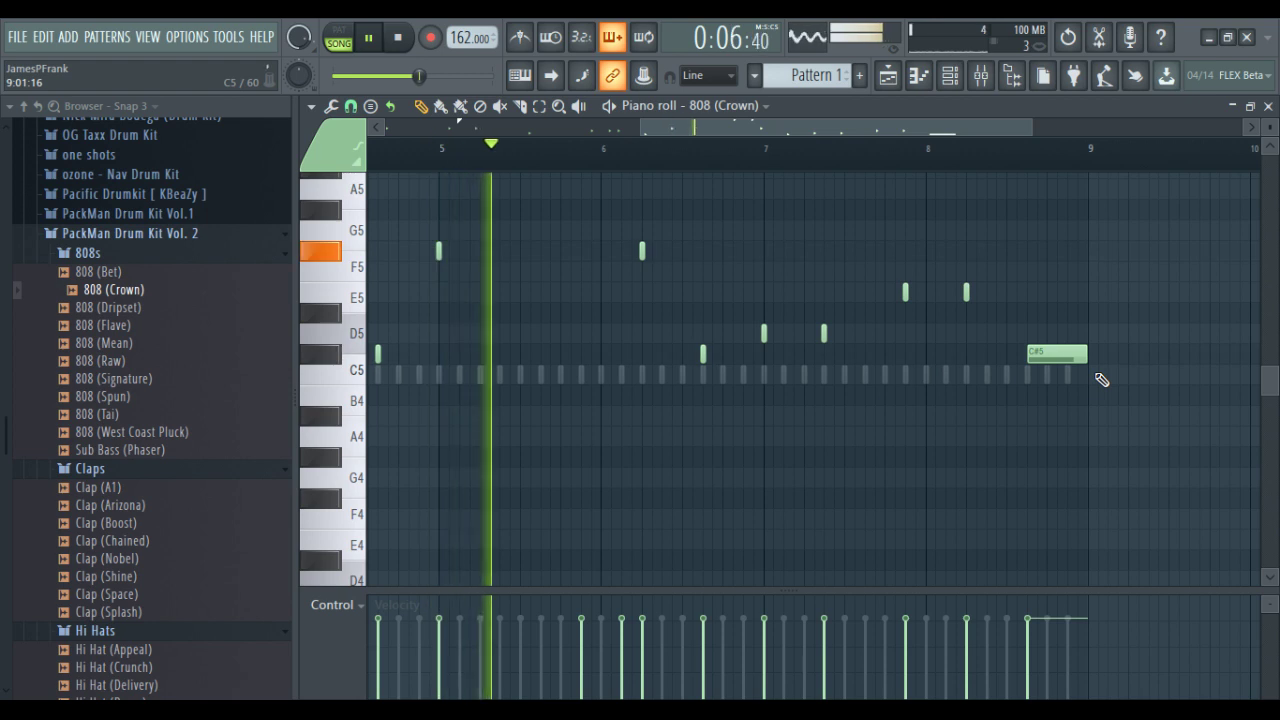
{"action": "key", "text": "ctrl+l"}
Audition samples in the Kick folder of PackMan Drum Kit Vol. 2 and add Kick (Rage) as a channel below 808 (Crown)
{"action": "left_click", "coordinate": [150, 253]}
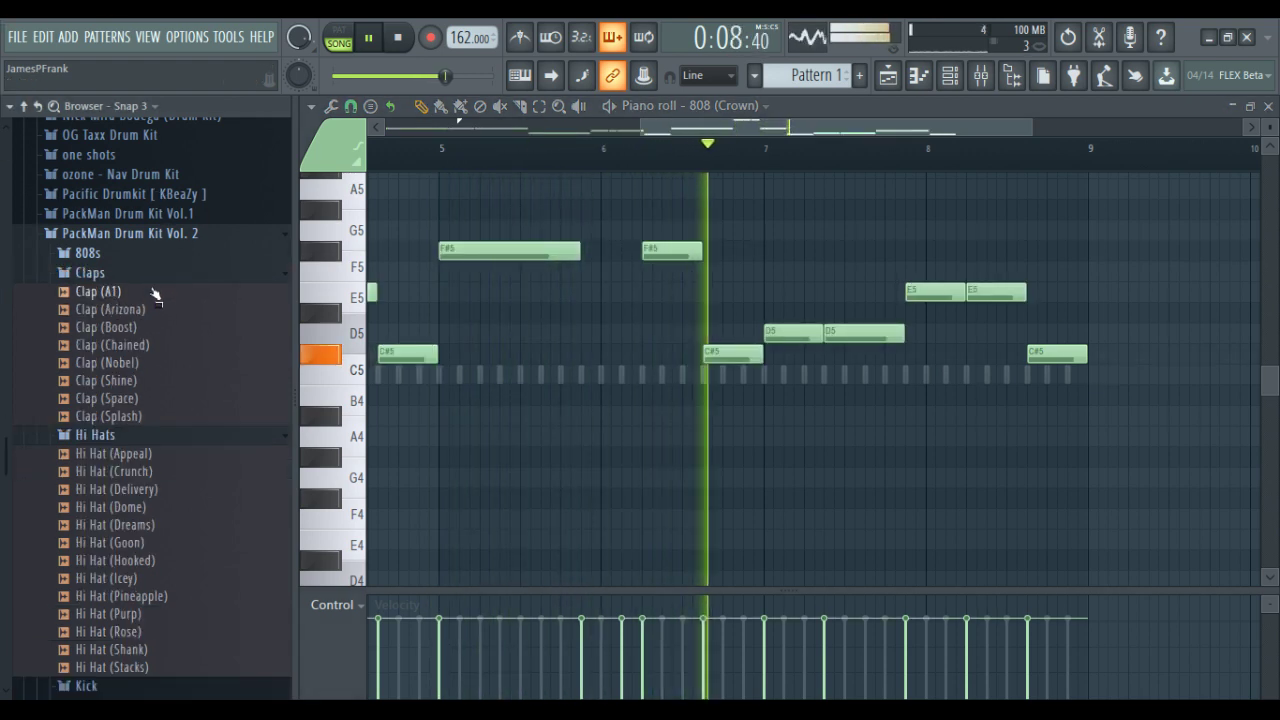
{"action": "left_click", "coordinate": [140, 272]}
{"action": "left_click", "coordinate": [141, 292]}
{"action": "left_click", "coordinate": [88, 312]}
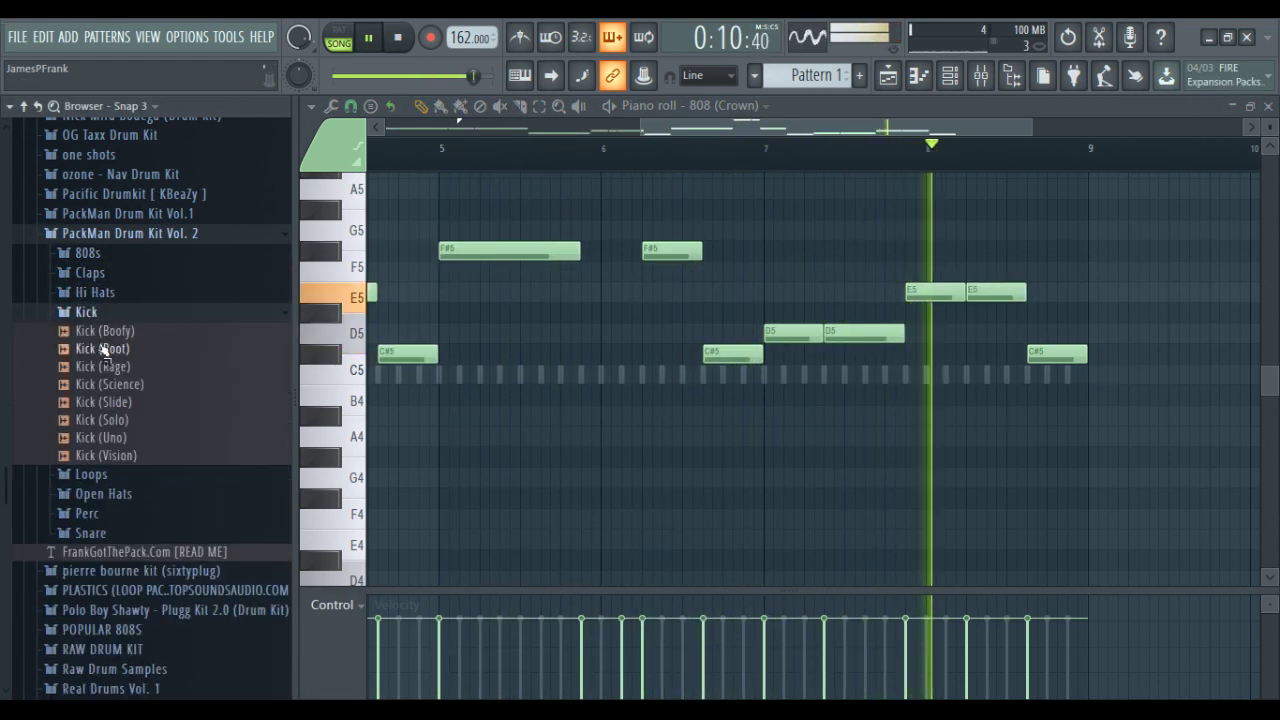
{"action": "left_click", "coordinate": [110, 349]}
{"action": "left_click", "coordinate": [106, 367]}
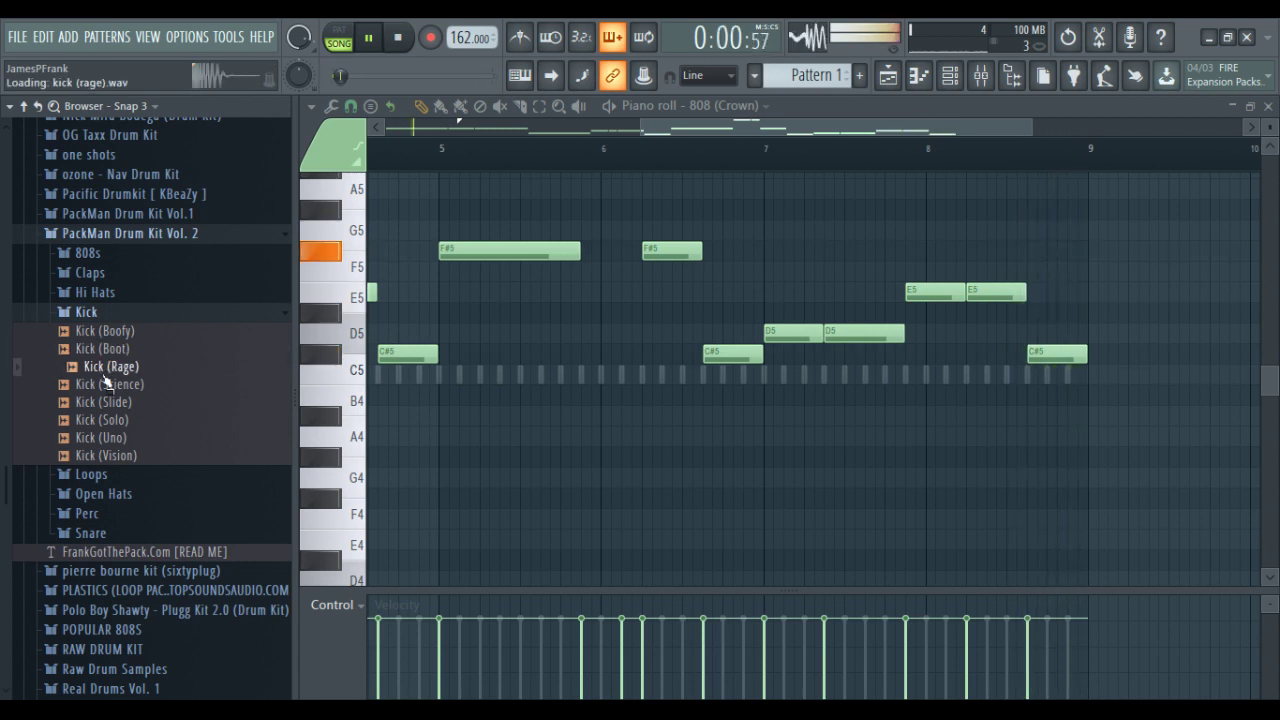
{"action": "left_click", "coordinate": [958, 78]}
{"action": "left_click_drag", "start_coordinate": [858, 333], "coordinate": [862, 336]}
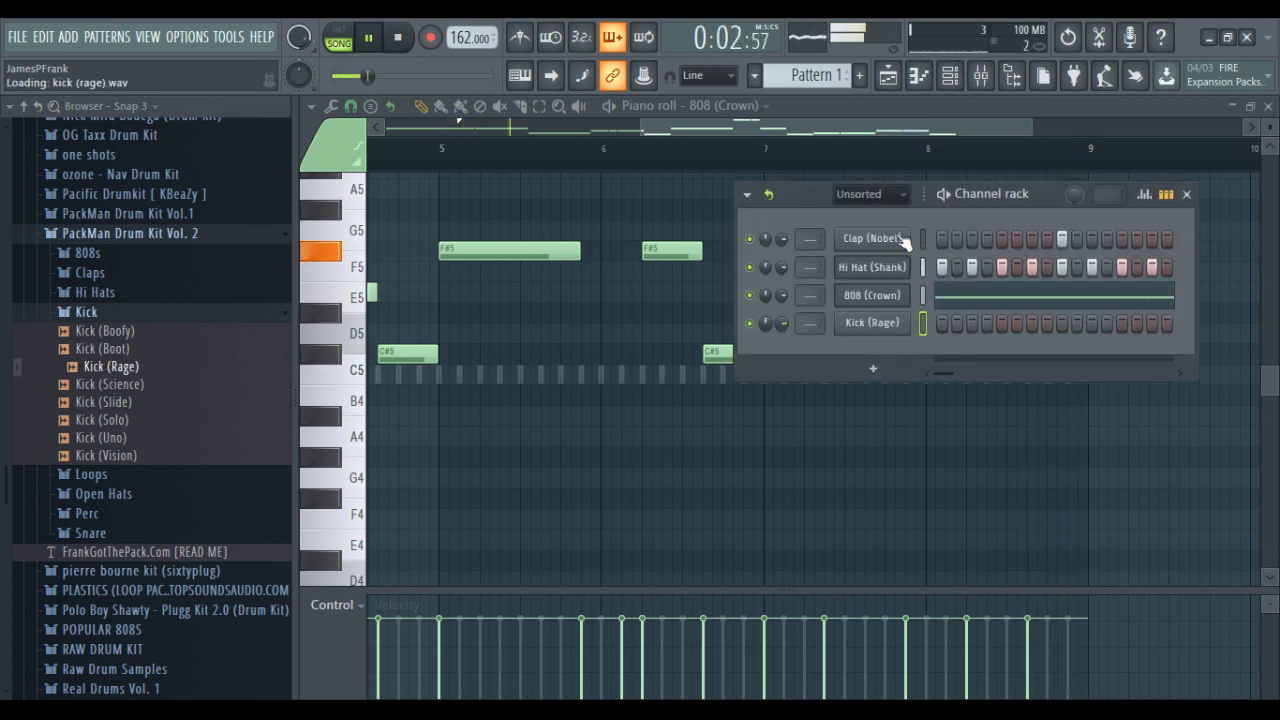
Load Fruity soft clipper in the master track's last effect slot and widen the channel rack to show 32 steps
{"action": "left_click", "coordinate": [982, 82]}
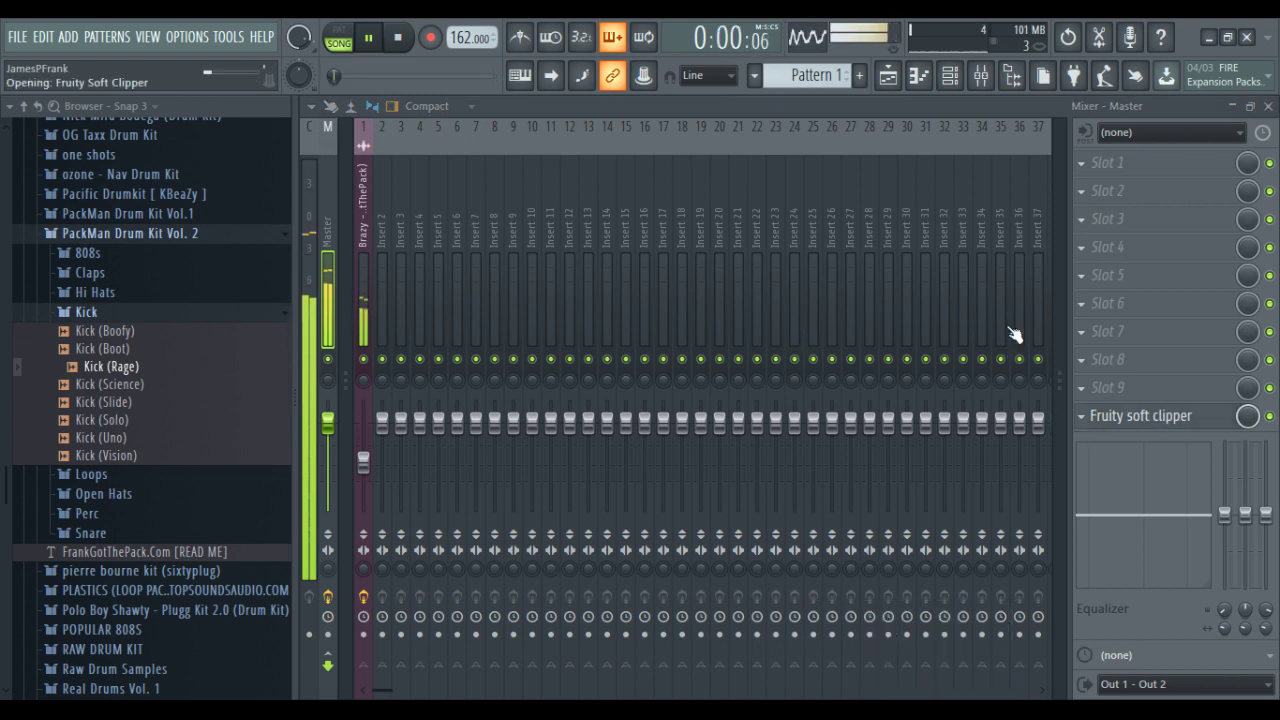
{"action": "left_click", "coordinate": [950, 76]}
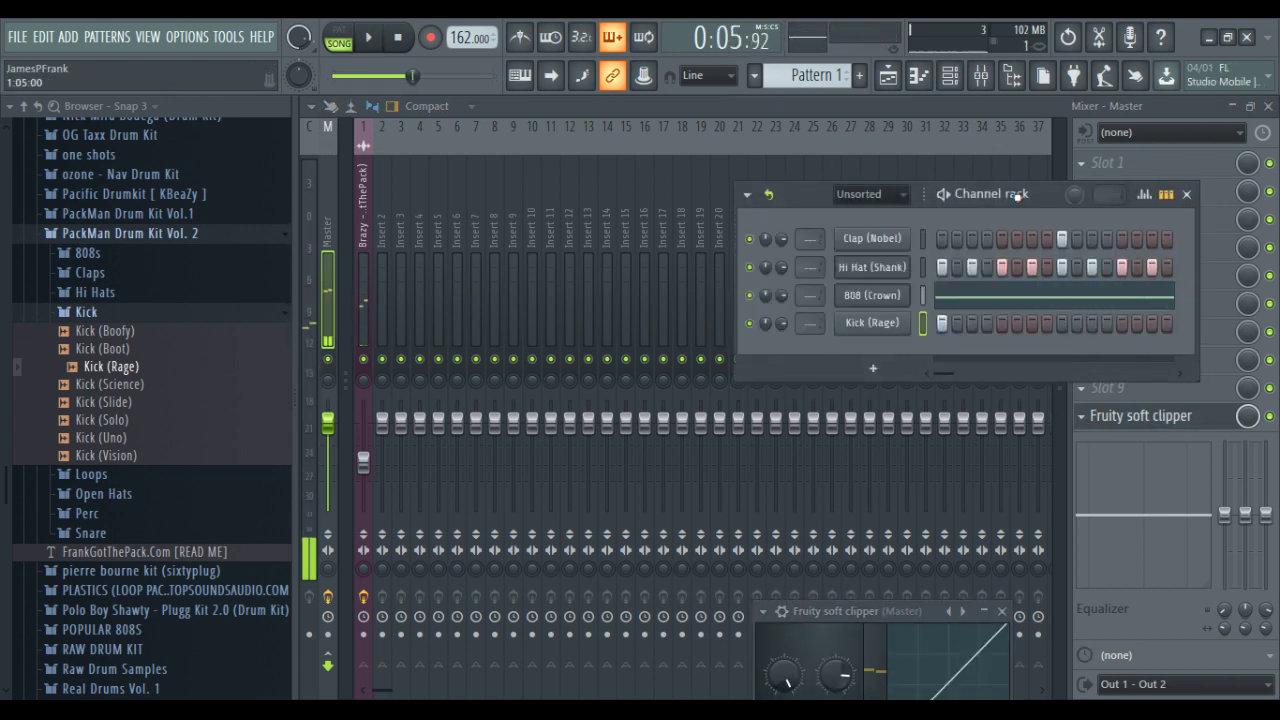
{"action": "left_click_drag", "start_coordinate": [1017, 197], "coordinate": [594, 213]}
{"action": "left_click_drag", "start_coordinate": [775, 327], "coordinate": [1010, 330]}
{"action": "key", "text": "space"}
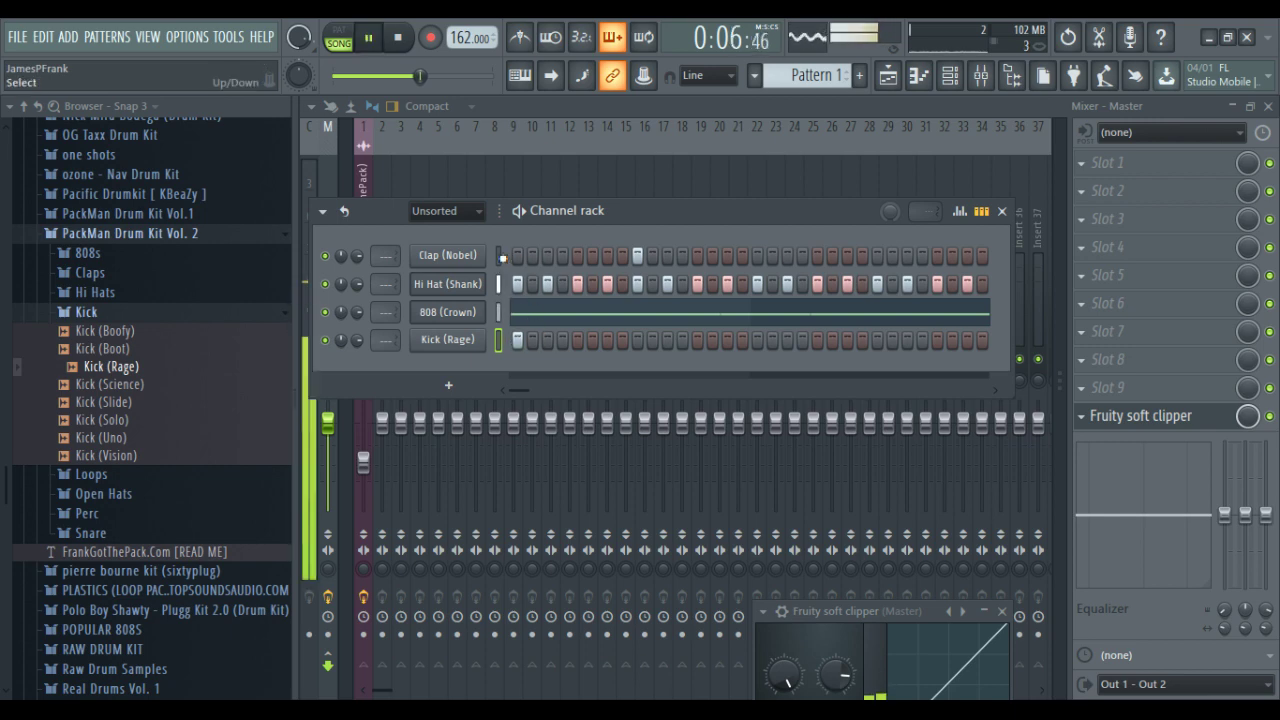
Duplicate the two-bar Clap (Nobel) pattern in its piano roll to fill all eight bars
{"action": "key", "text": "space"}
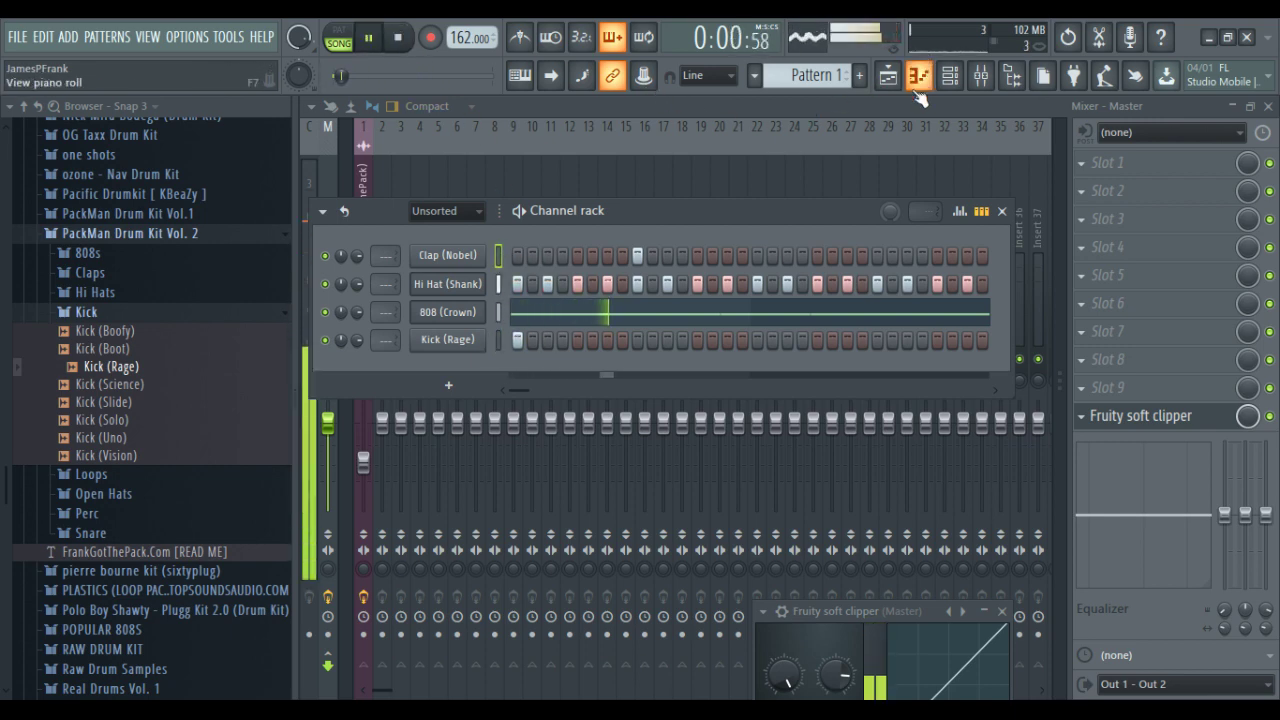
{"action": "key", "text": "space"}
{"action": "scroll", "coordinate": [694, 326], "scroll_direction": "down", "scroll_amount": 3}
{"action": "scroll", "coordinate": [425, 377], "scroll_direction": "up", "scroll_amount": 3}
{"action": "key", "text": "ctrl+b"}
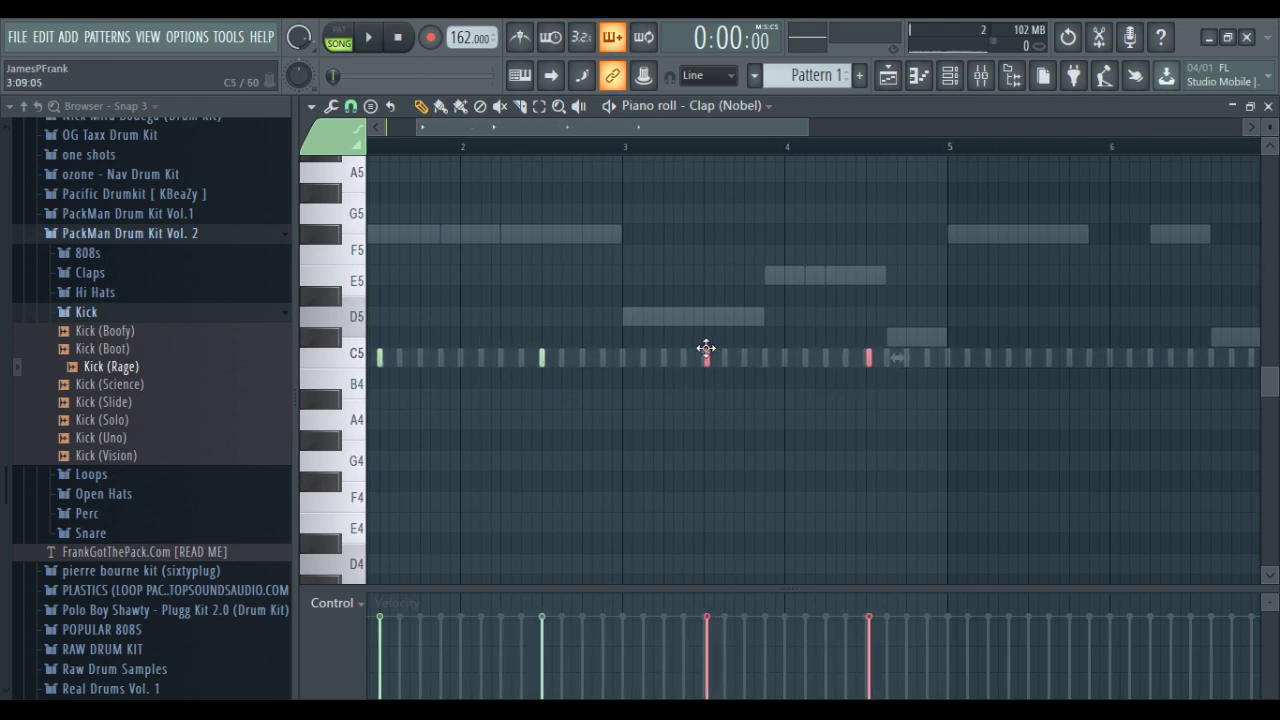
{"action": "key", "text": "ctrl+b"}
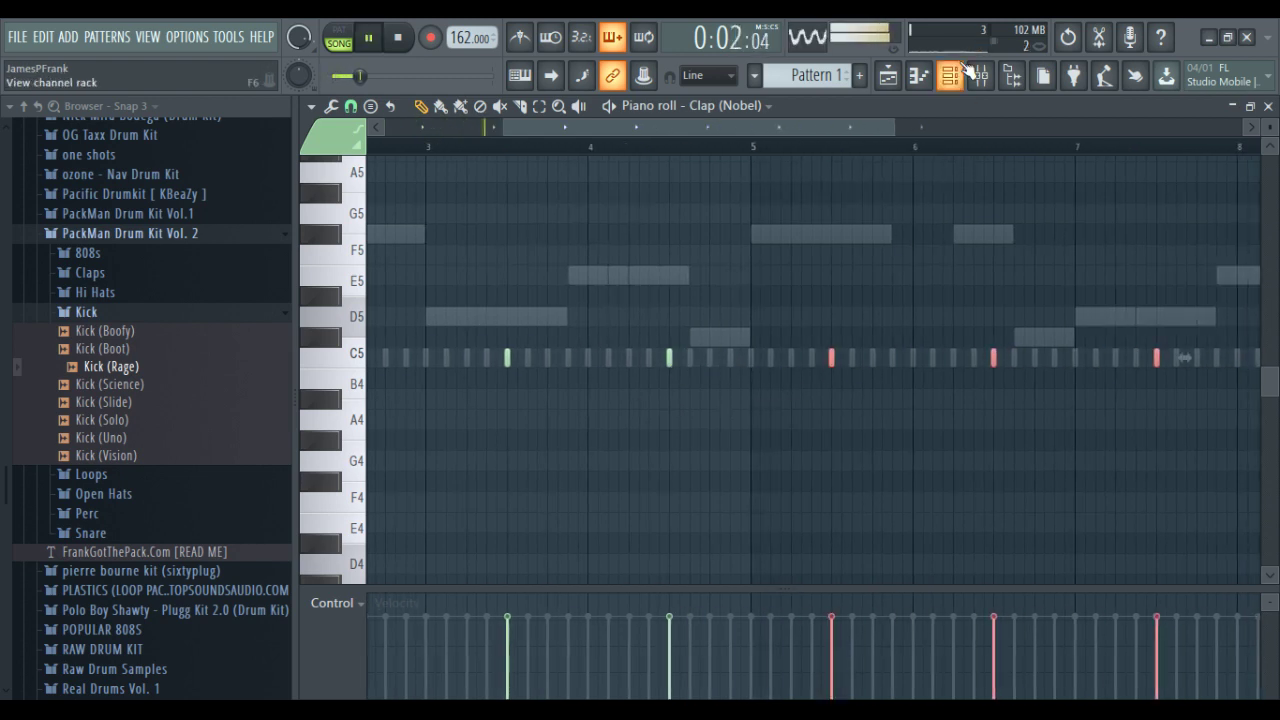
Place a Kick (Rage) hit on step 5 of bar 2 and clear the trial hit on step 7 of bar 3
{"action": "left_click", "coordinate": [964, 68]}
{"action": "key", "text": "space"}
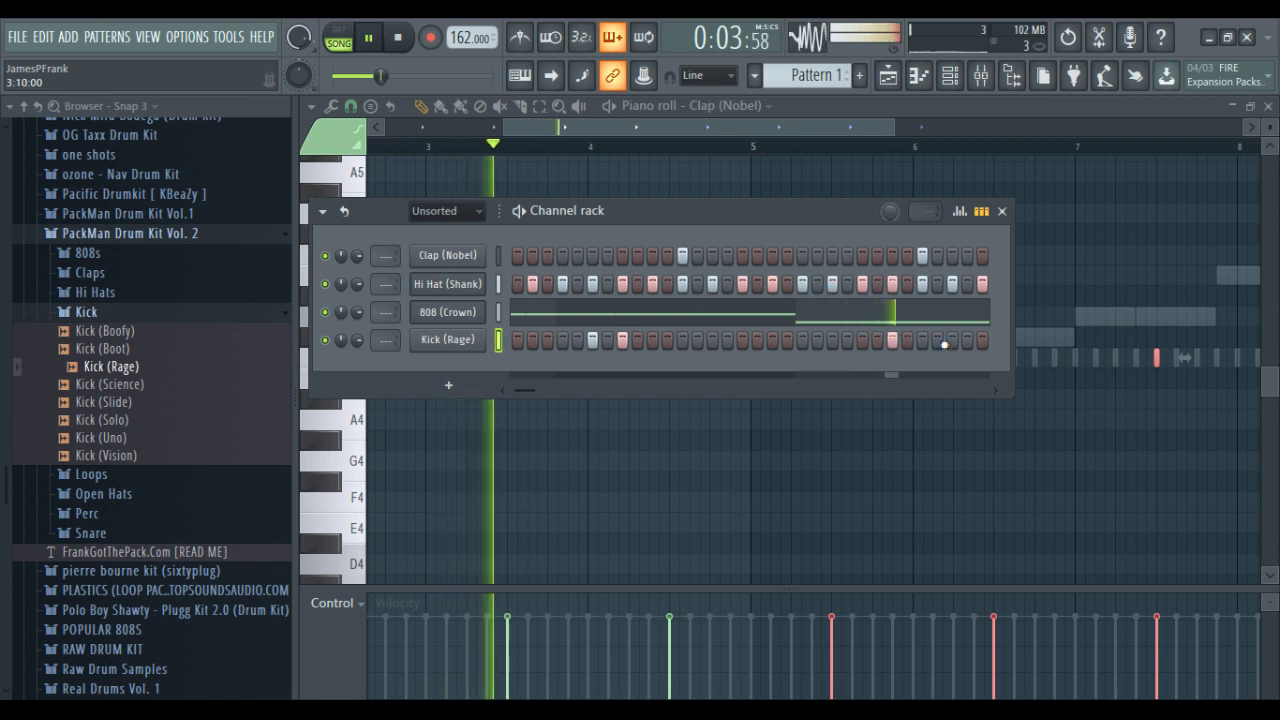
{"action": "left_click", "coordinate": [892, 340]}
{"action": "key", "text": "space"}
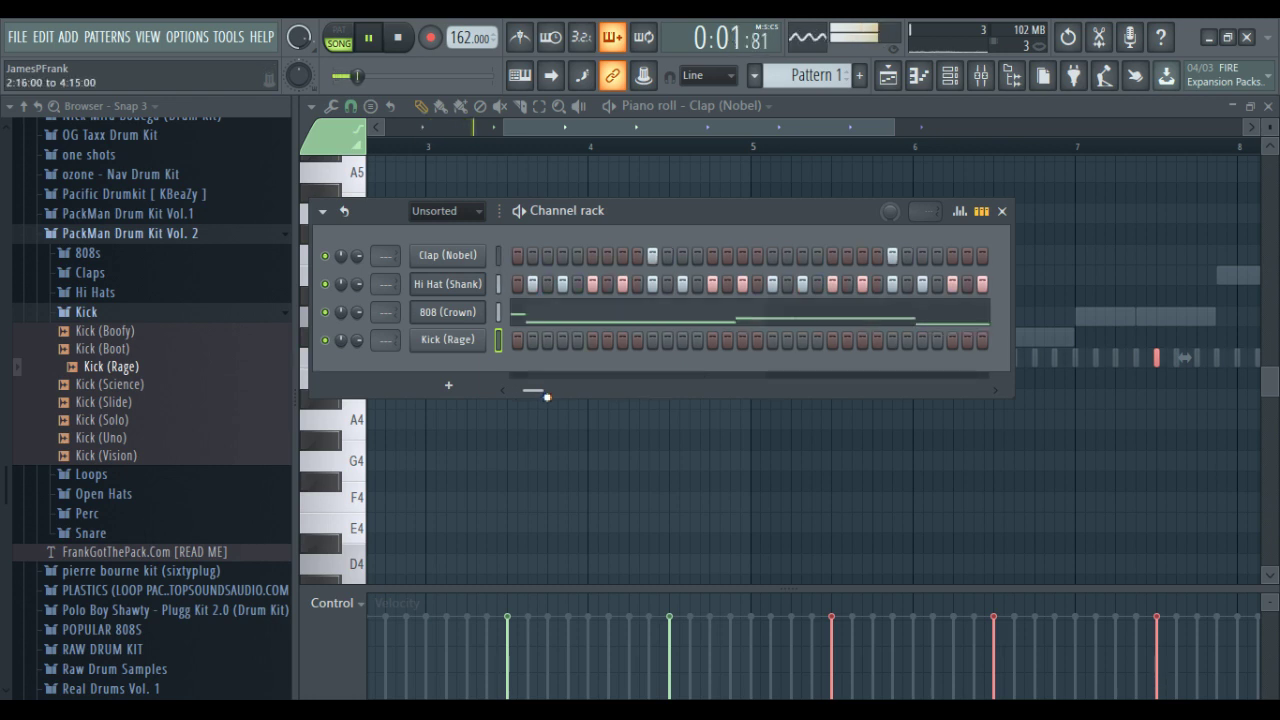
Place Kick (Rage) hits on step 1 of bar 3 and on steps 3, 5 and 11 of bar 4
{"action": "left_click", "coordinate": [532, 340]}
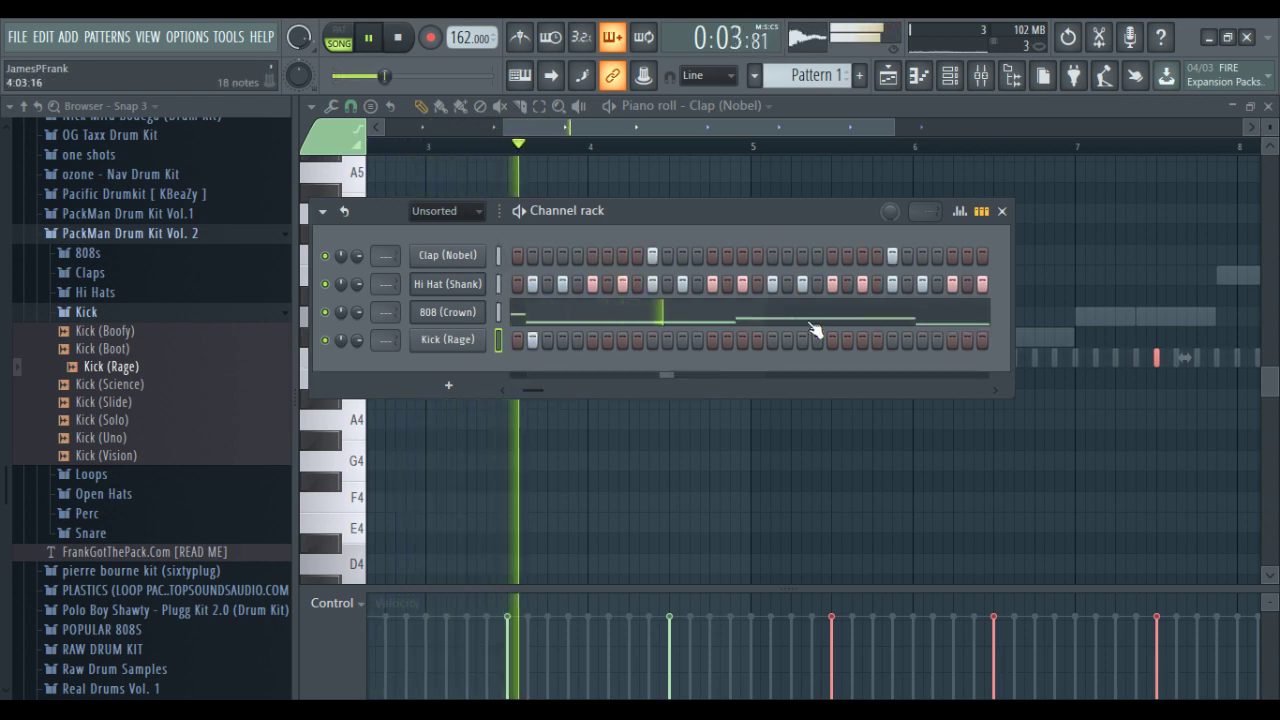
{"action": "left_click", "coordinate": [831, 340]}
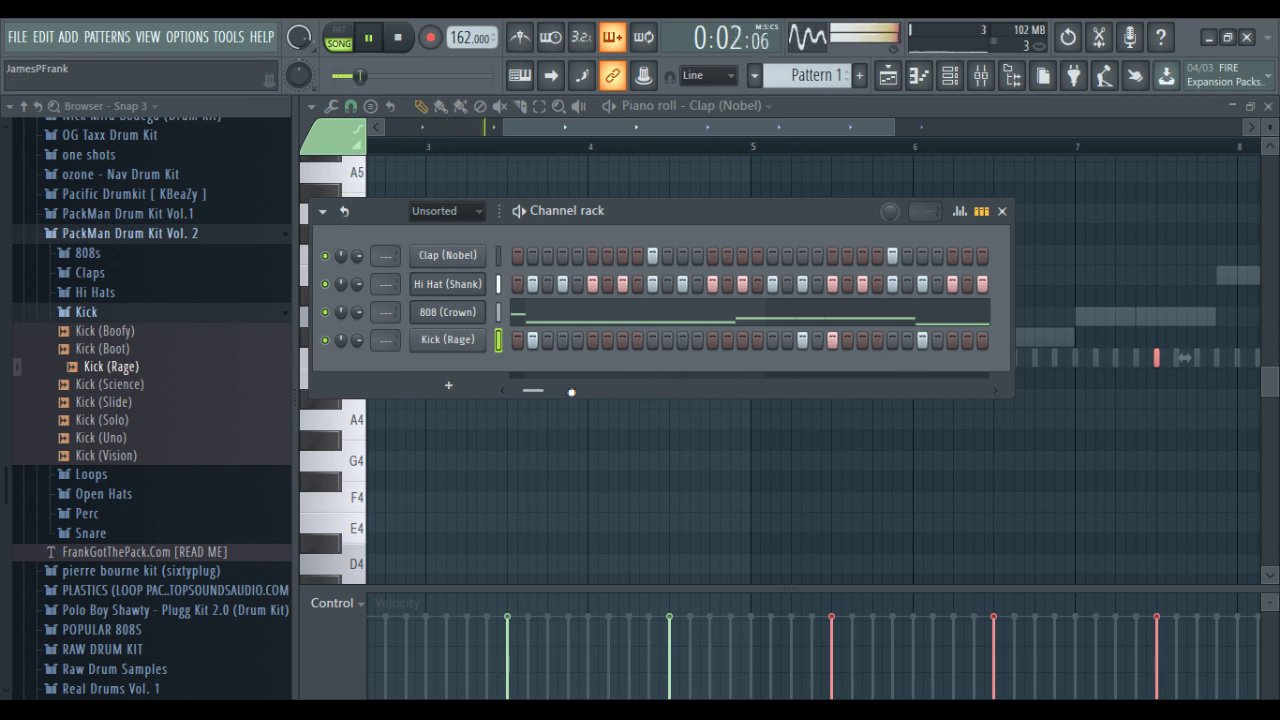
Duplicate the four-bar Kick (Rage) pattern and move the copy to start at bar 5
{"action": "left_click_drag", "start_coordinate": [571, 392], "coordinate": [577, 393]}
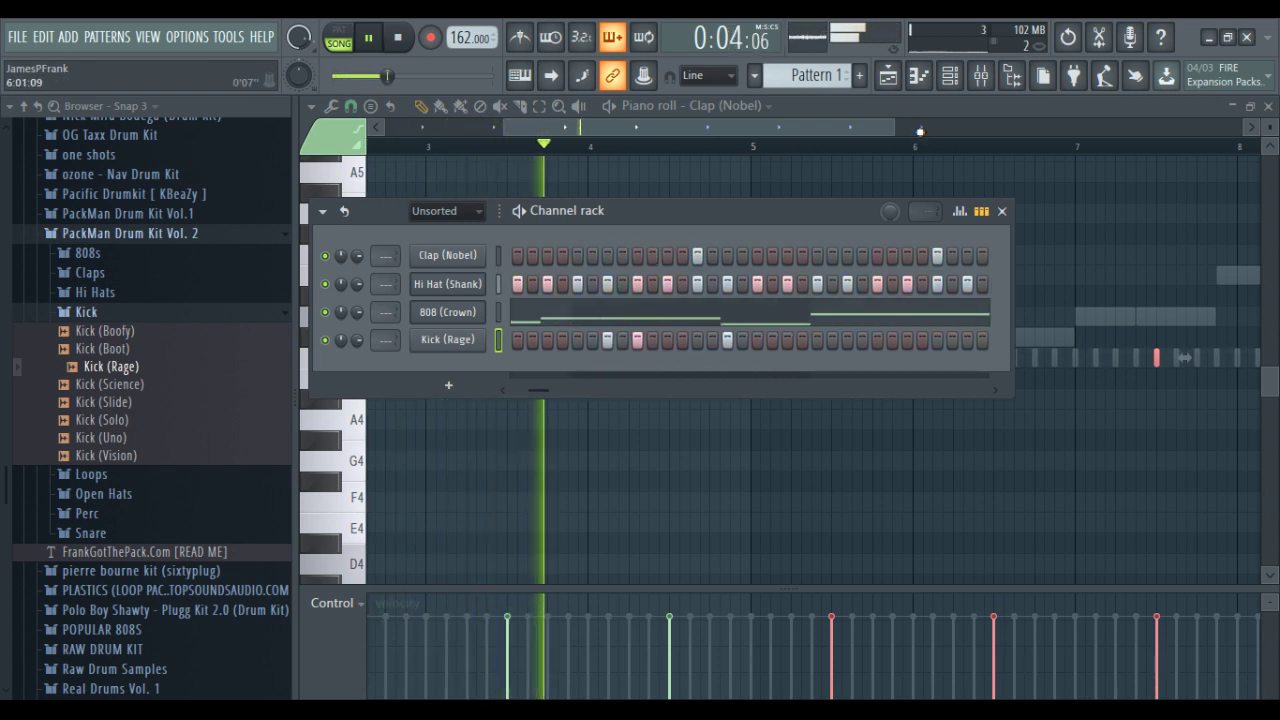
{"action": "left_click", "coordinate": [918, 75]}
{"action": "key", "text": "ctrl+b"}
{"action": "scroll", "coordinate": [690, 398], "scroll_direction": "up", "scroll_amount": 3}
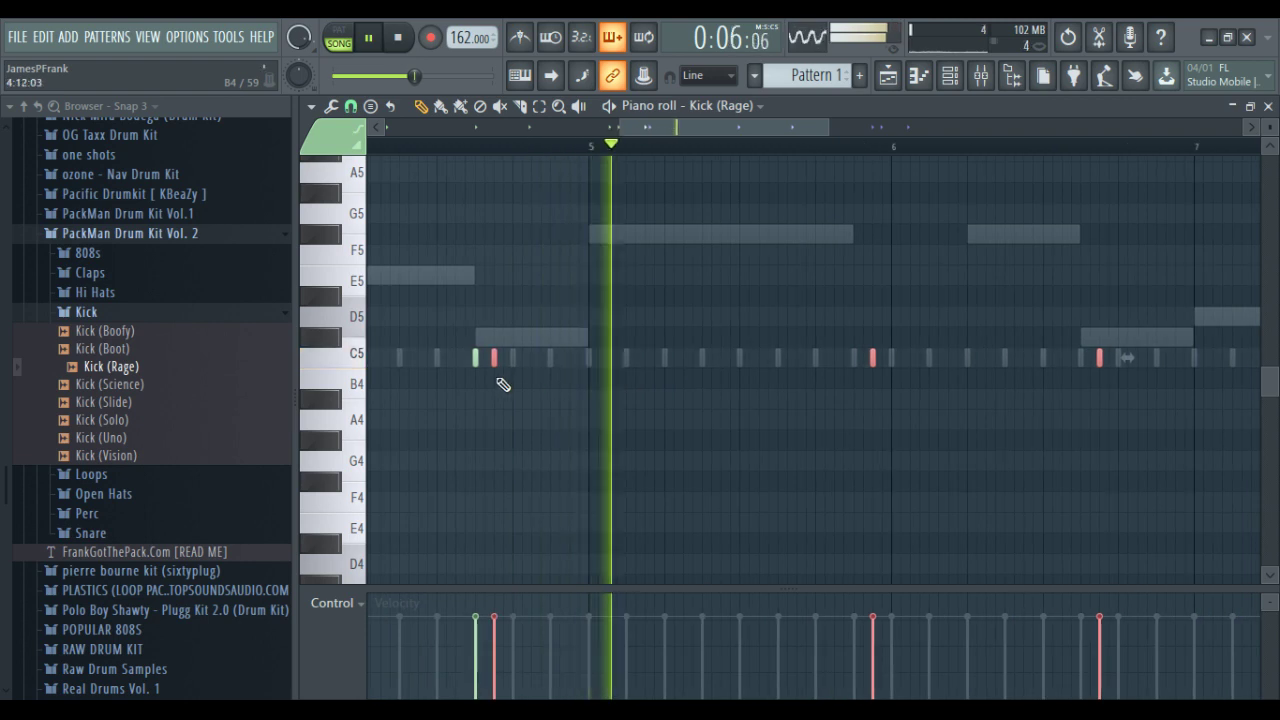
{"action": "left_click_drag", "start_coordinate": [498, 360], "coordinate": [527, 362]}
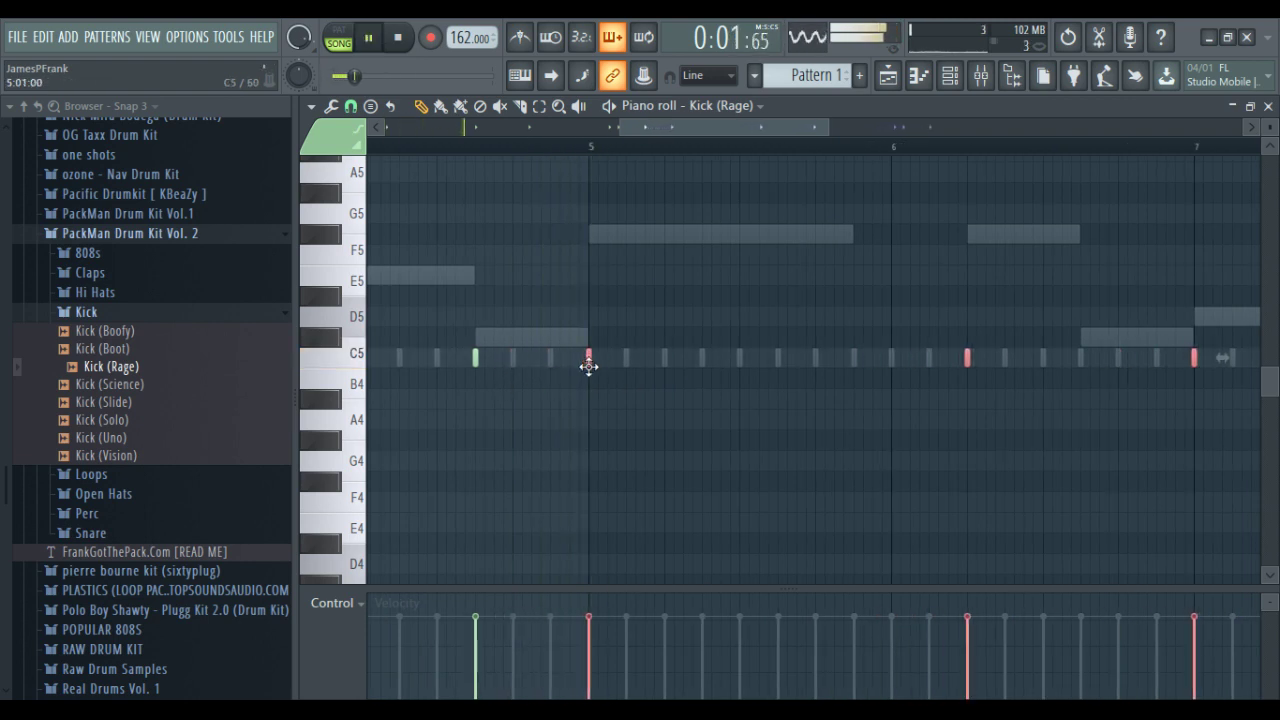
{"action": "scroll", "coordinate": [627, 402], "scroll_direction": "down", "scroll_amount": 4}
Audition samples in the Open Hats folder and add Open Hat (Stu) as a channel between Hi Hat (Shank) and 808 (Crown)
{"action": "left_click", "coordinate": [950, 78]}
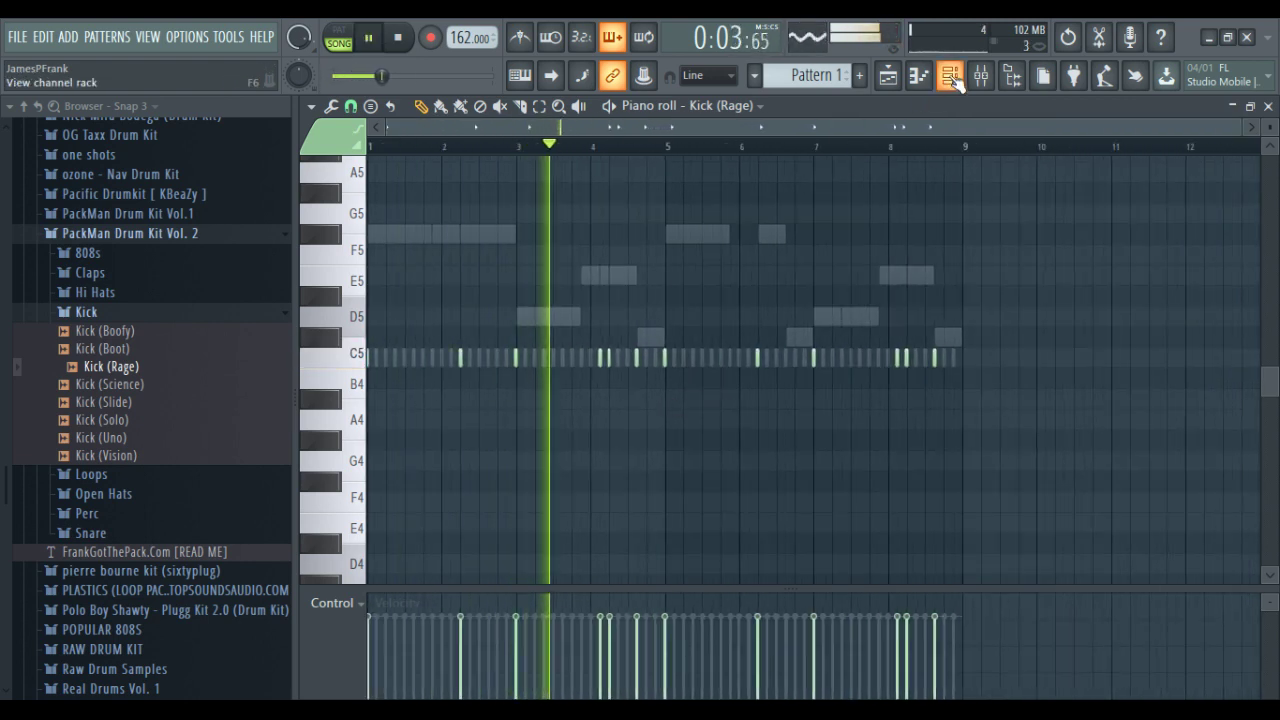
{"action": "left_click", "coordinate": [173, 316]}
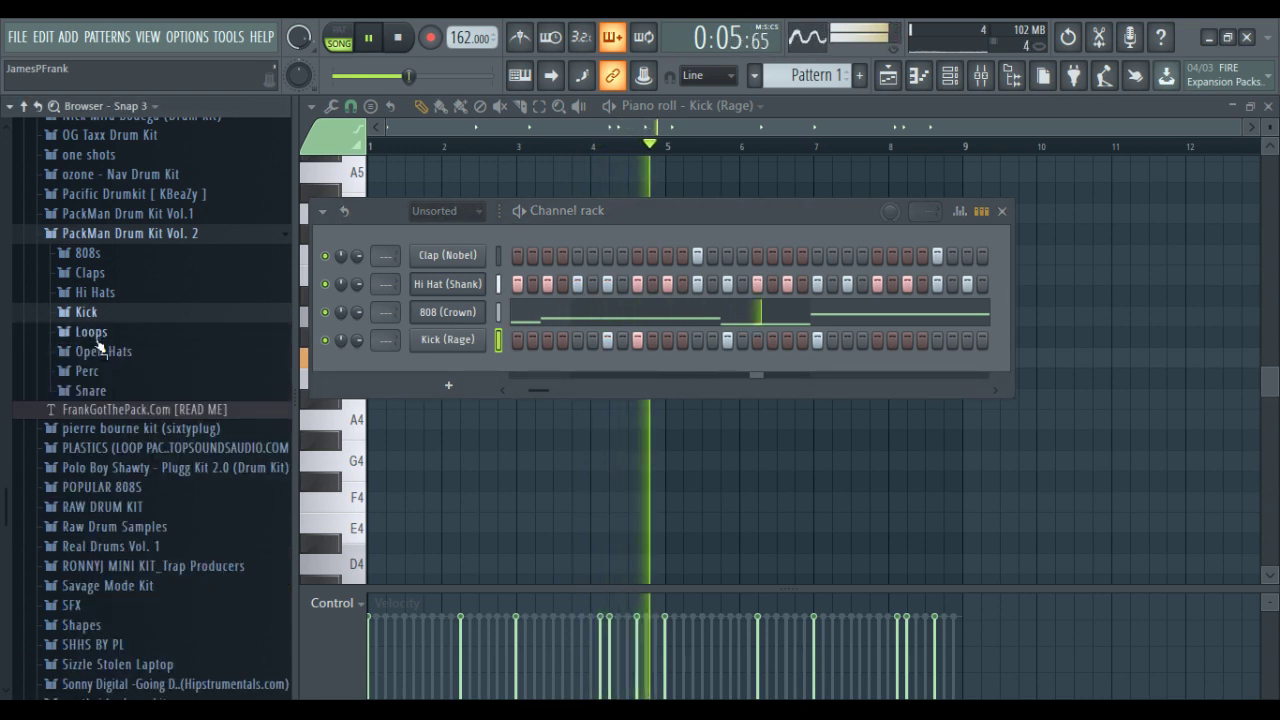
{"action": "left_click", "coordinate": [100, 352]}
{"action": "left_click", "coordinate": [99, 462]}
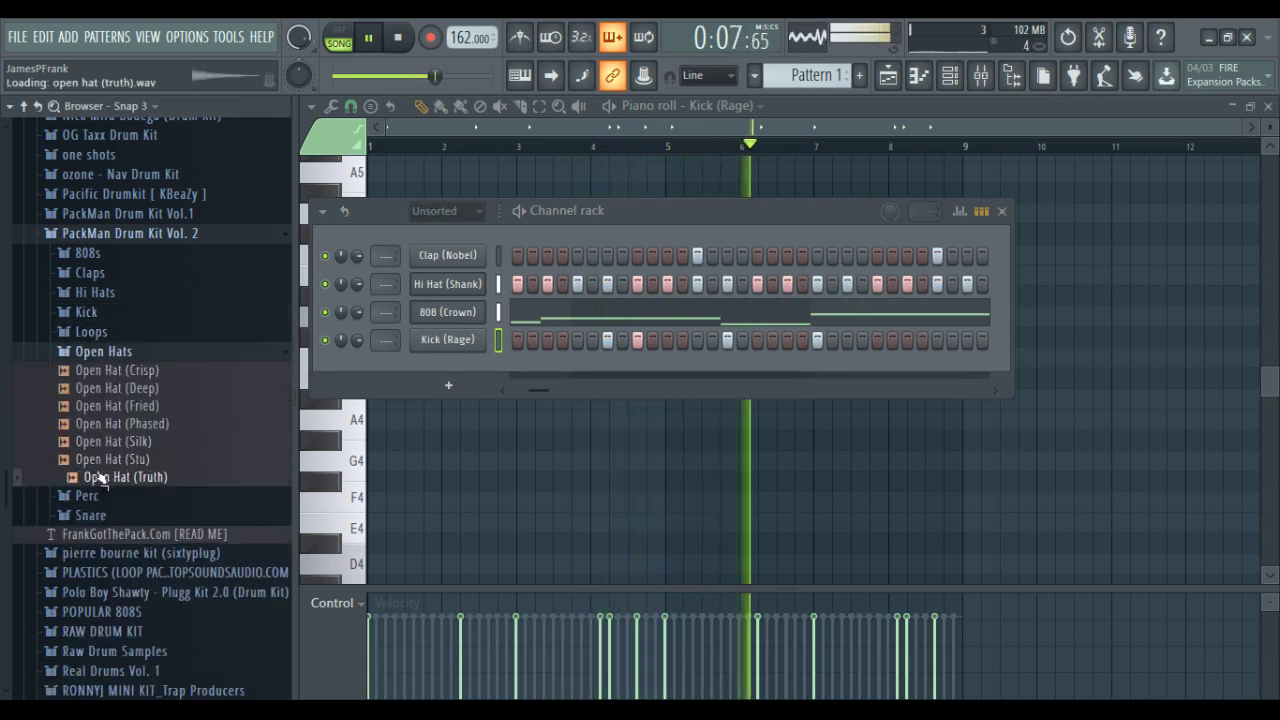
{"action": "left_click_drag", "start_coordinate": [99, 466], "coordinate": [440, 314]}
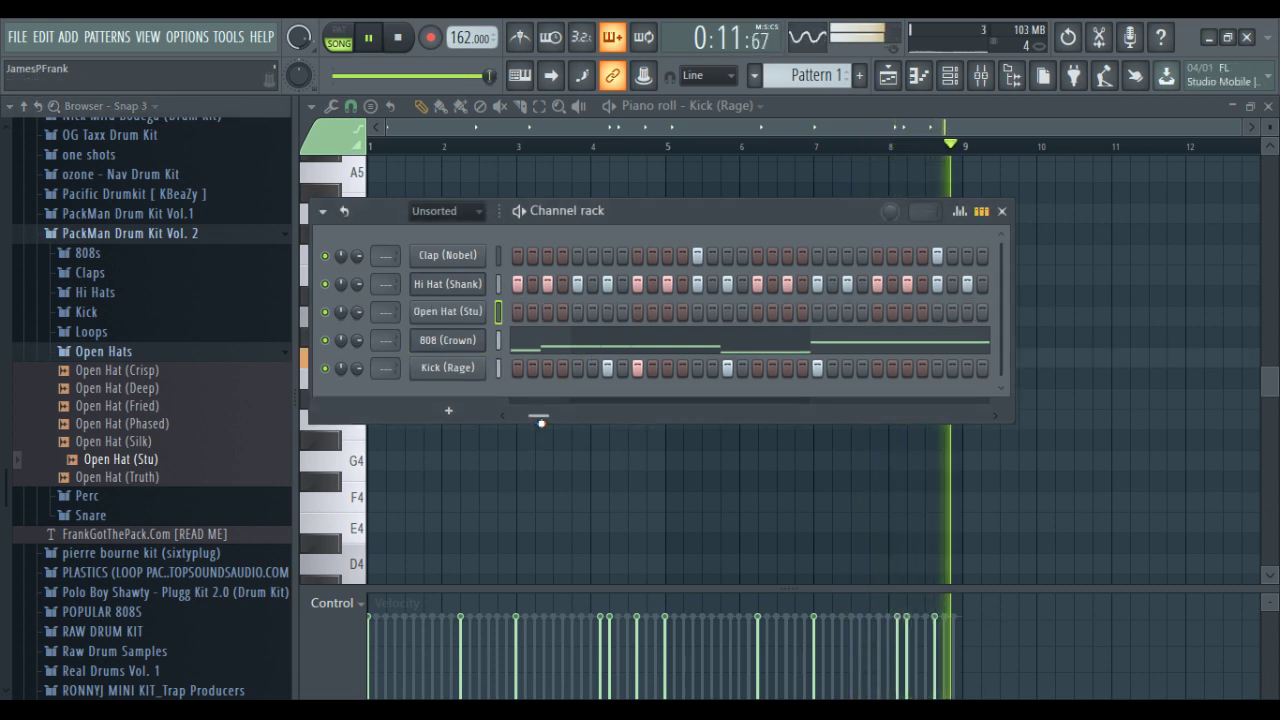
Place an Open Hat (Stu) hit on step 5 of bar 1 and clear the trial hit on step 7
{"action": "left_click", "coordinate": [578, 312]}
{"action": "left_click", "coordinate": [607, 312]}
{"action": "key", "text": "space"}
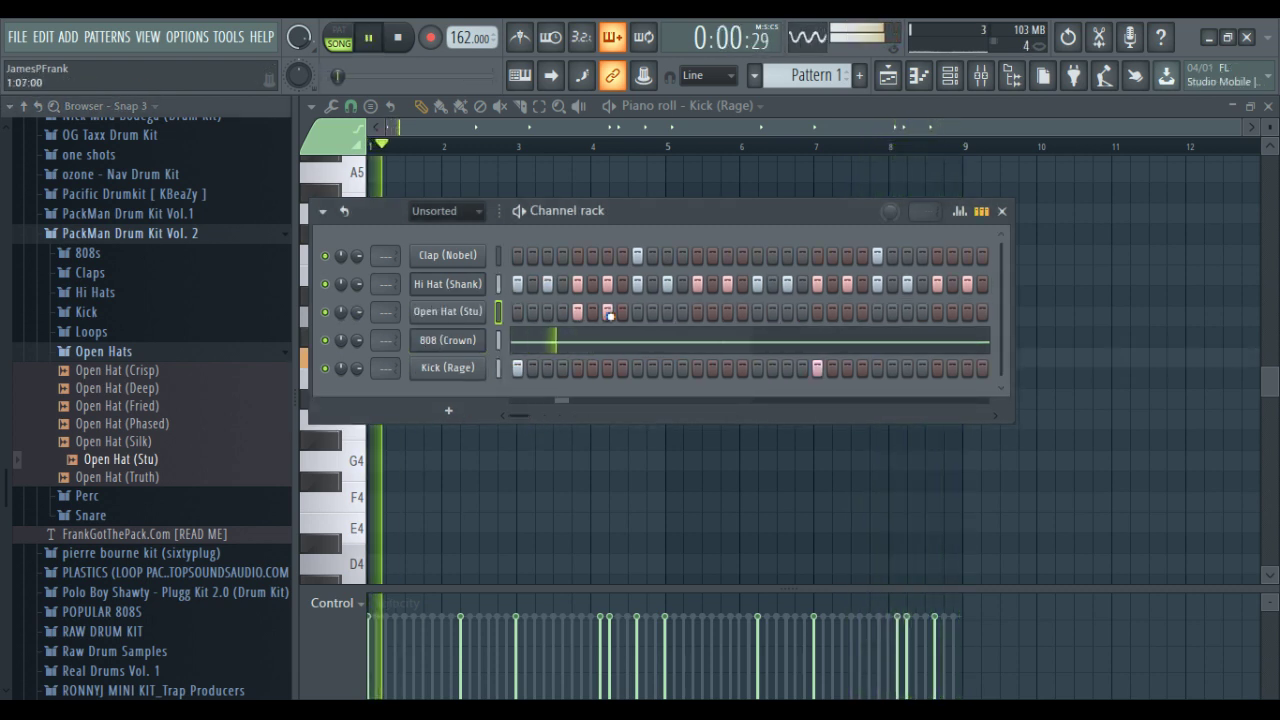
{"action": "right_click", "coordinate": [607, 316]}
{"action": "right_click", "coordinate": [580, 317]}
{"action": "key", "text": "space"}
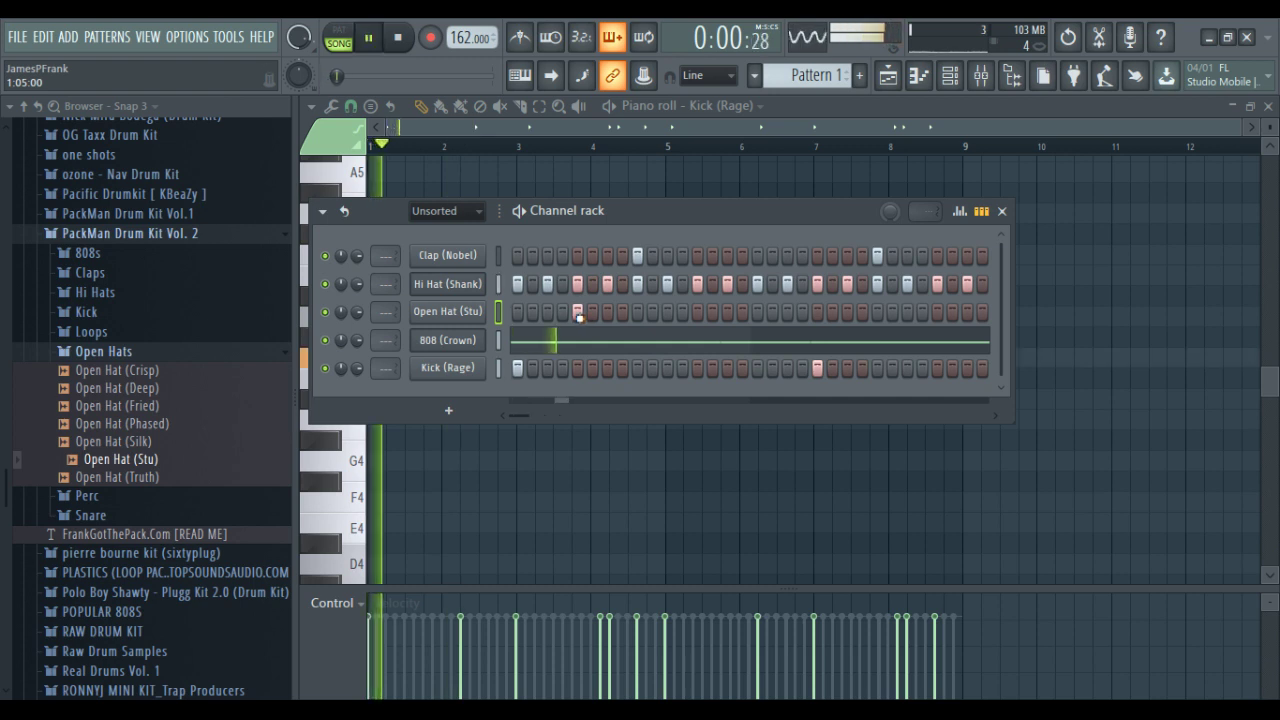
Place Open Hat (Stu) hits on steps 1, 3 and 13 of bar 2, clearing the trial hit on step 5
{"action": "left_click", "coordinate": [817, 312]}
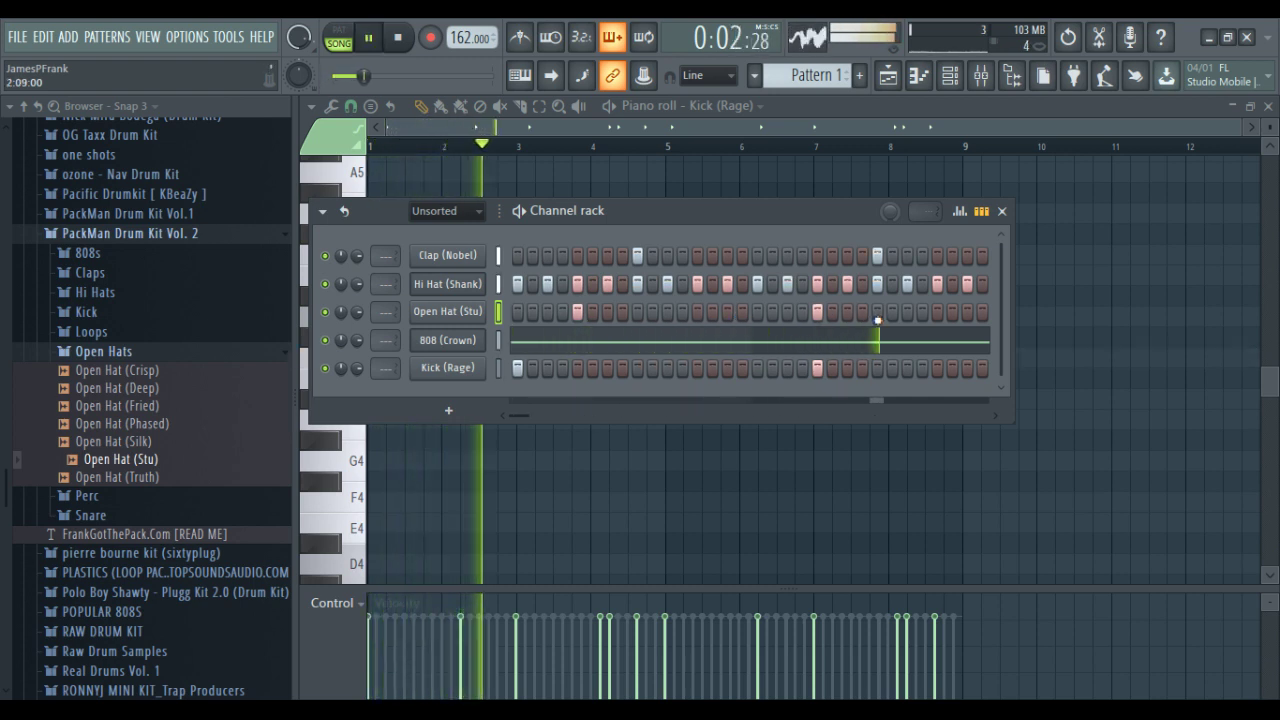
{"action": "key", "text": "space"}
{"action": "left_click", "coordinate": [757, 312]}
{"action": "left_click", "coordinate": [787, 312]}
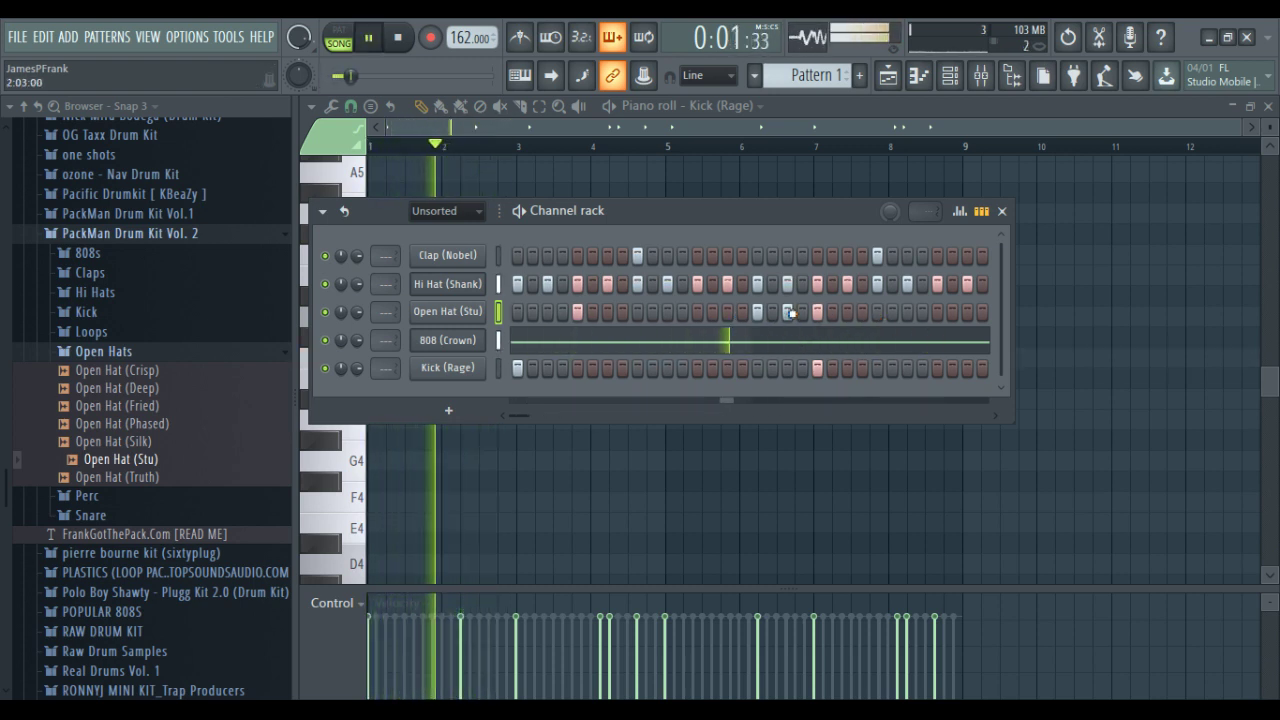
{"action": "right_click", "coordinate": [817, 312]}
{"action": "left_click", "coordinate": [937, 312]}
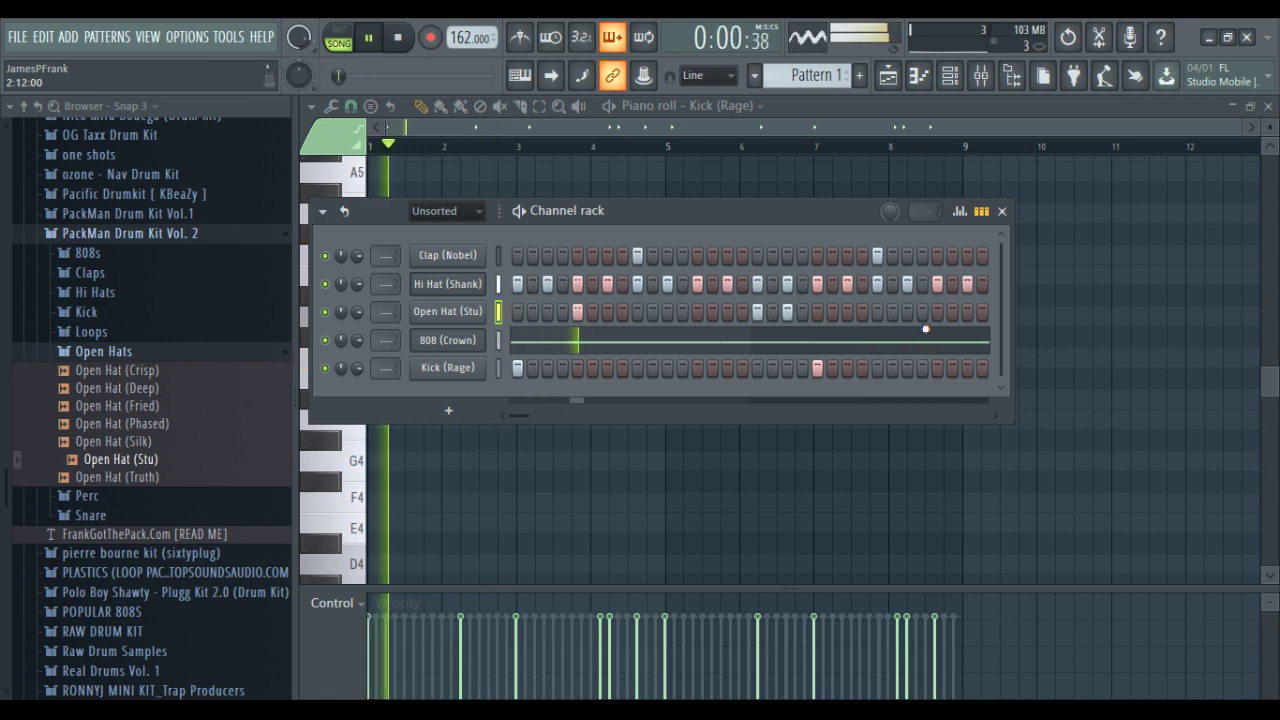
Reduce the velocities of the open hat notes on steps 1 and 3 of bar 2, keeping the first softer, and play back the result
{"action": "left_click", "coordinate": [919, 77]}
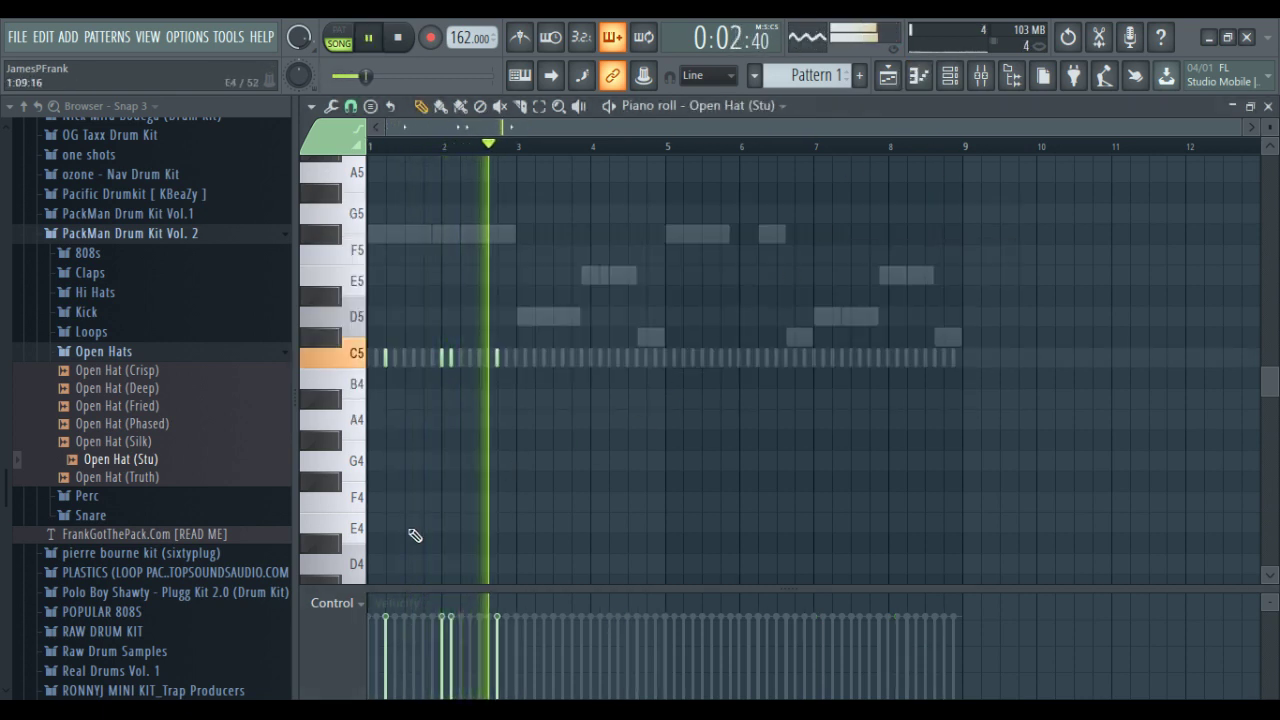
{"action": "scroll", "coordinate": [416, 532], "scroll_direction": "up", "scroll_amount": 2}
{"action": "left_click", "coordinate": [471, 664]}
{"action": "left_click", "coordinate": [489, 651]}
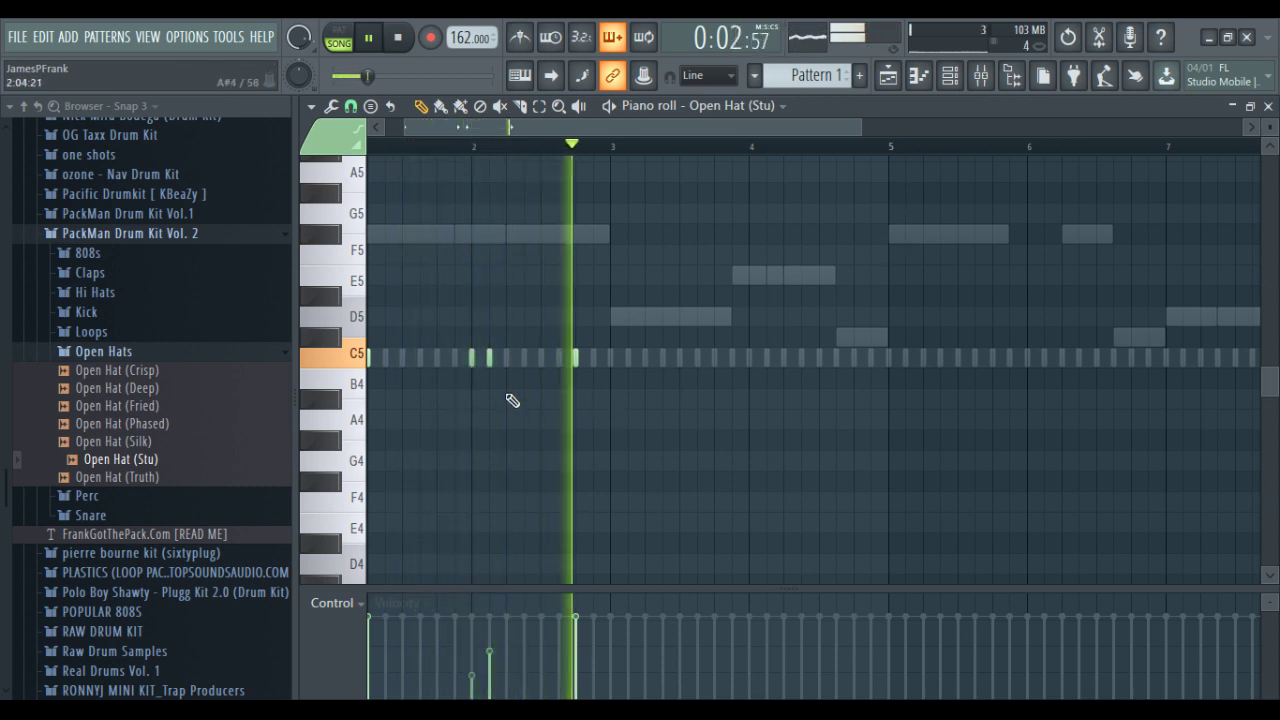
{"action": "left_click_drag", "start_coordinate": [511, 400], "coordinate": [454, 345]}
{"action": "scroll", "coordinate": [443, 397], "scroll_direction": "up", "scroll_amount": 2}
{"action": "key", "text": "space"}
{"action": "key", "text": "space"}
Enable the volume envelope of Open Hat (Stu) and adjust its hold time
{"action": "left_click", "coordinate": [950, 75]}
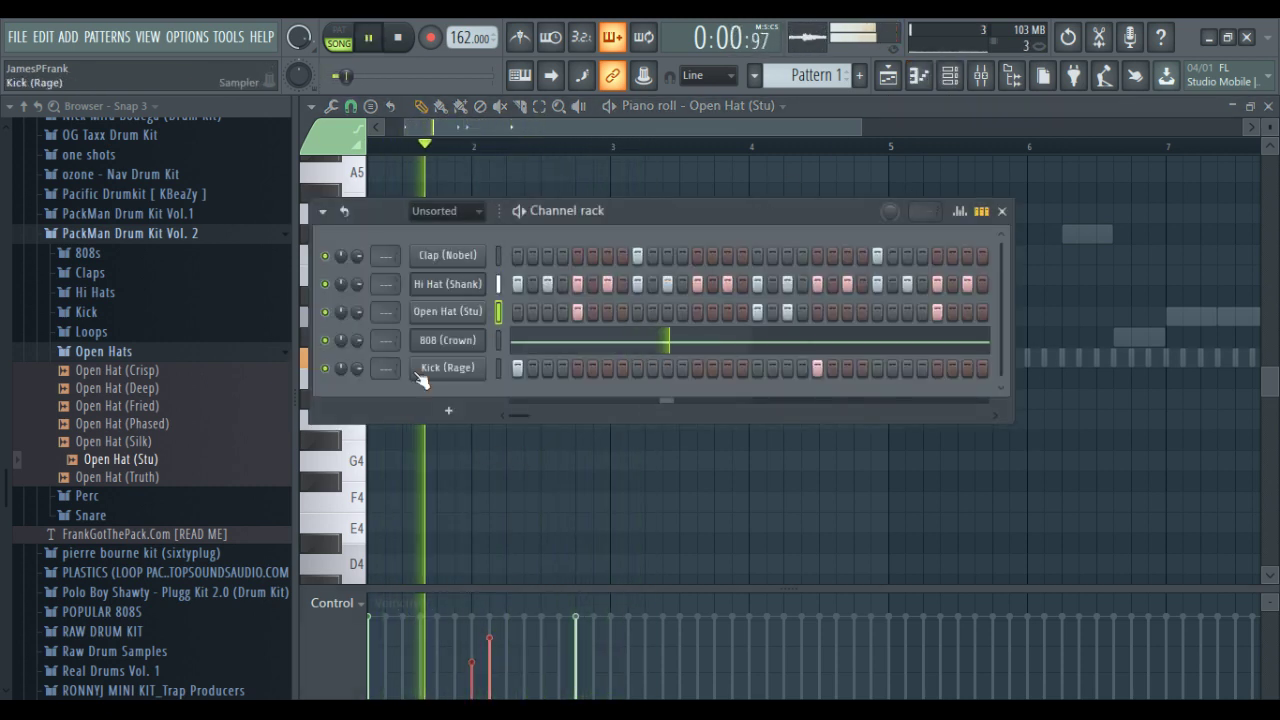
{"action": "left_click", "coordinate": [450, 312]}
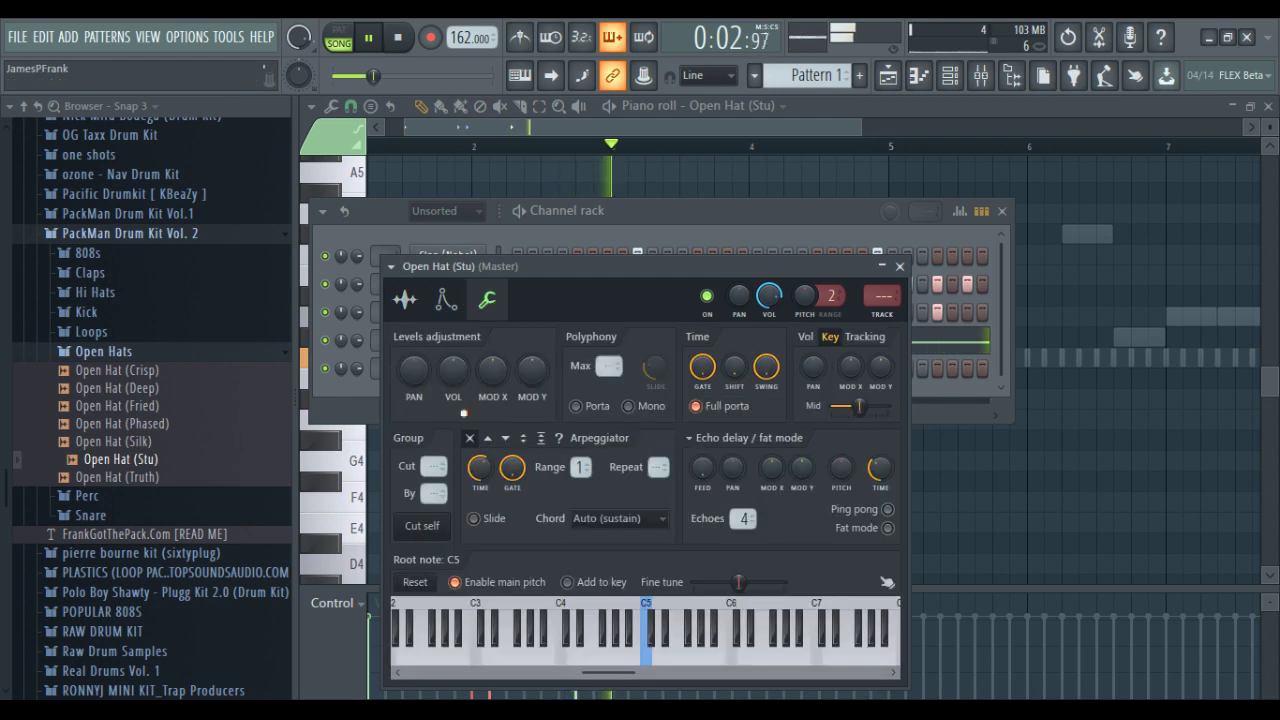
{"action": "left_click", "coordinate": [446, 302]}
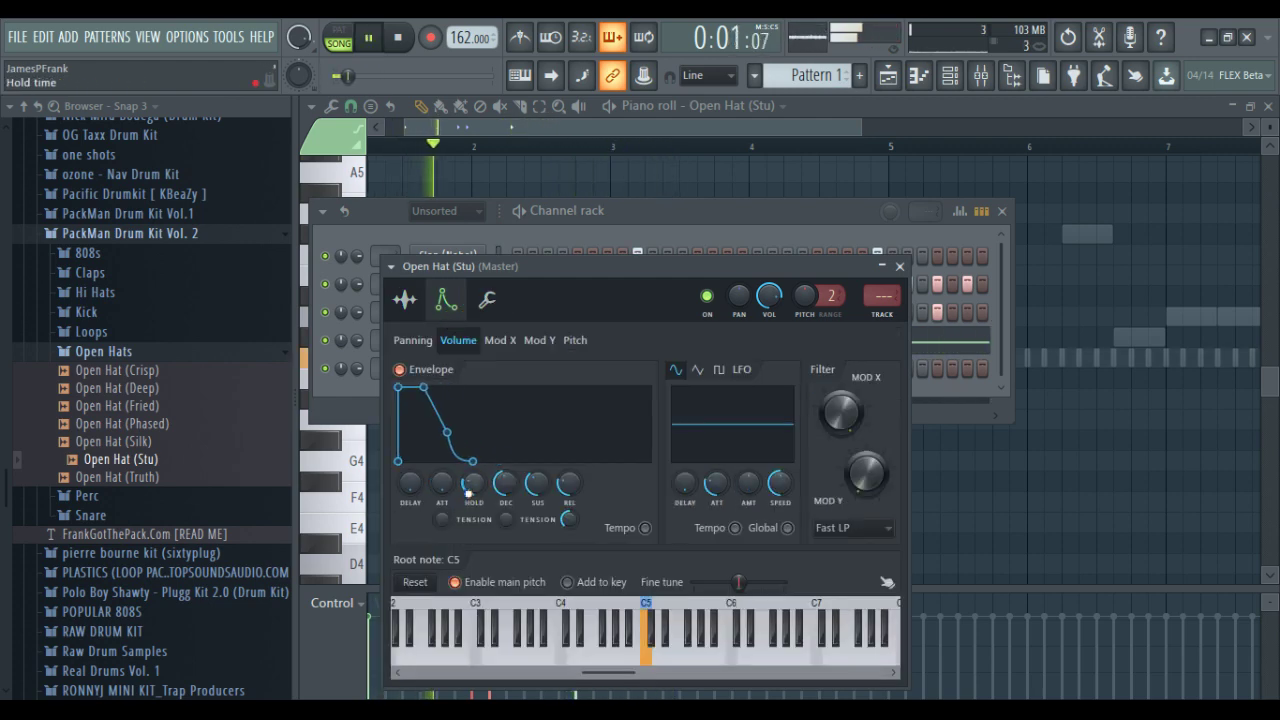
Lengthen the open hat notes to two steps, then extend those on bar 1 step 5 and bar 2 step 13 to four steps
{"action": "left_click", "coordinate": [839, 140]}
{"action": "scroll", "coordinate": [431, 374], "scroll_direction": "up", "scroll_amount": 2}
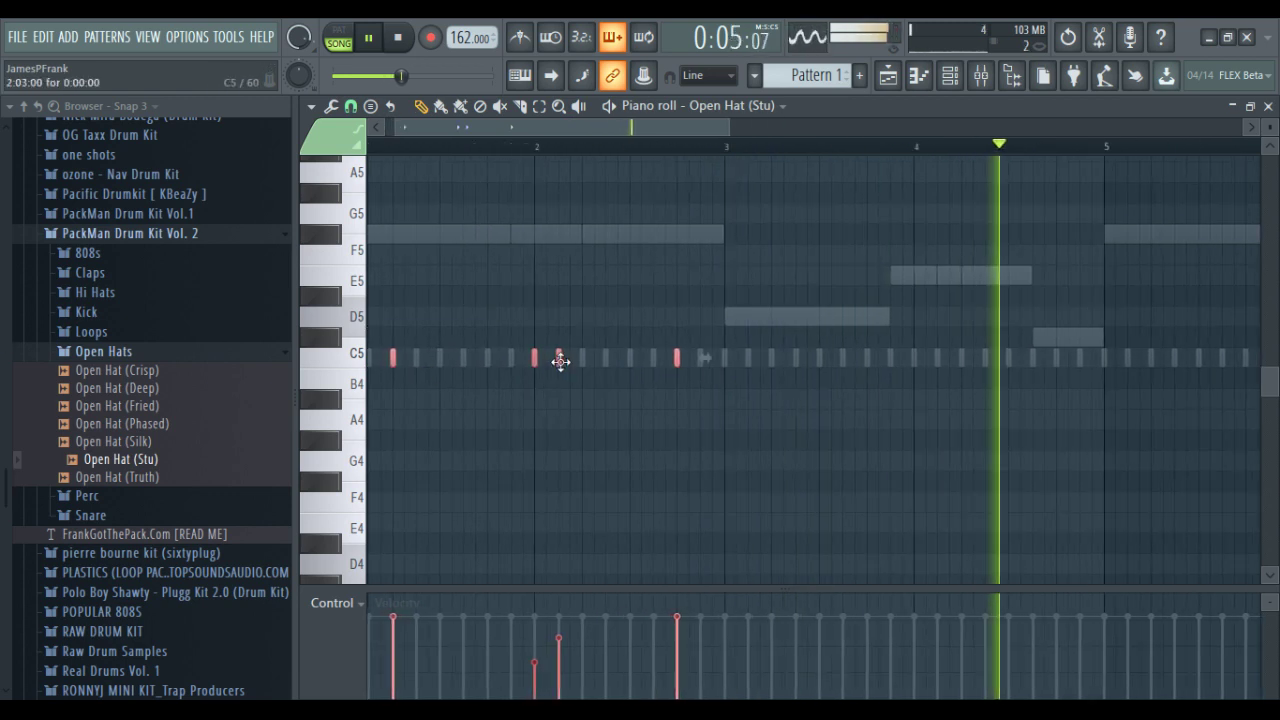
{"action": "left_click_drag", "start_coordinate": [560, 362], "coordinate": [587, 373]}
{"action": "key", "text": "ctrl+z"}
{"action": "key", "text": "ctrl+d"}
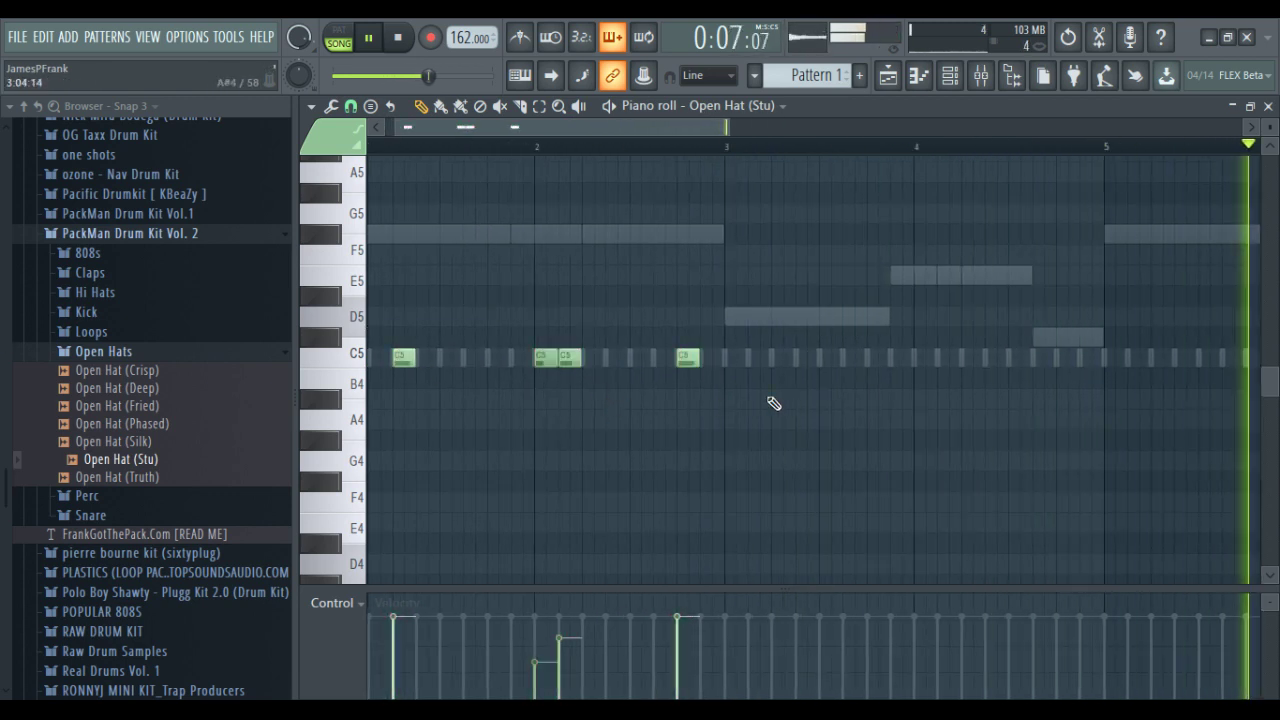
{"action": "key", "text": "space"}
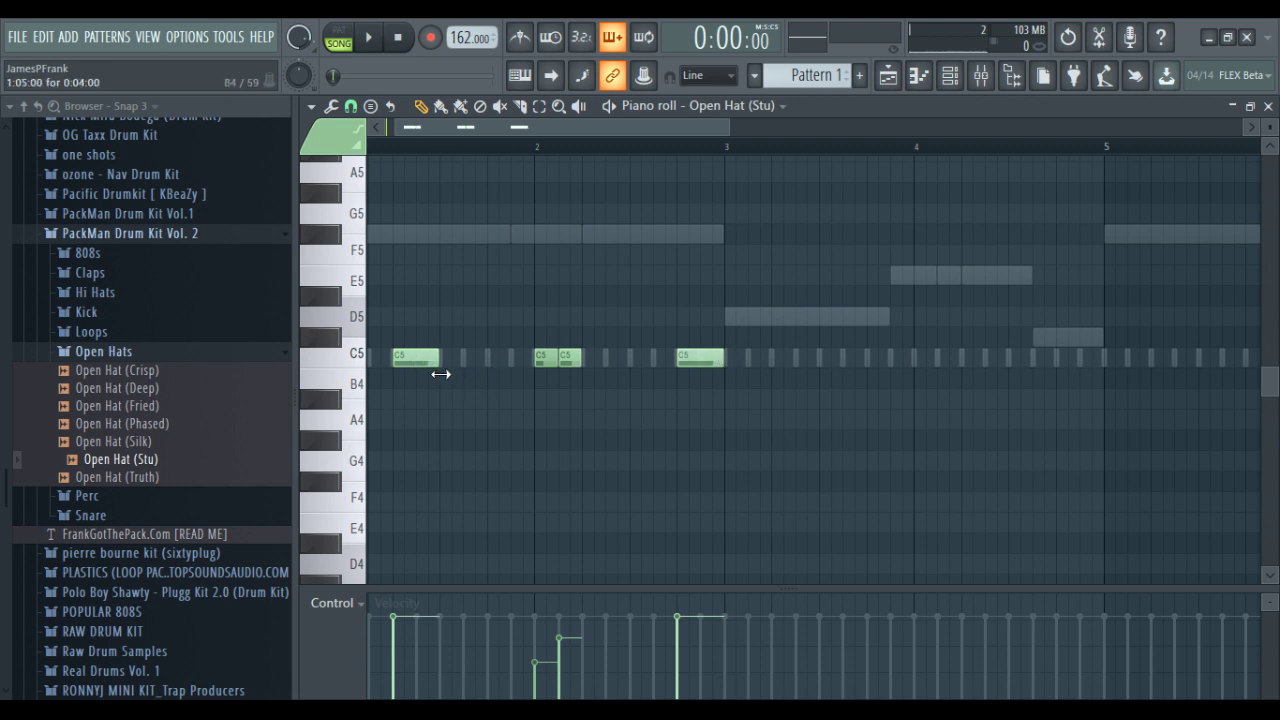
{"action": "scroll", "coordinate": [478, 460], "scroll_direction": "down", "scroll_amount": 3, "text": "ctrl"}
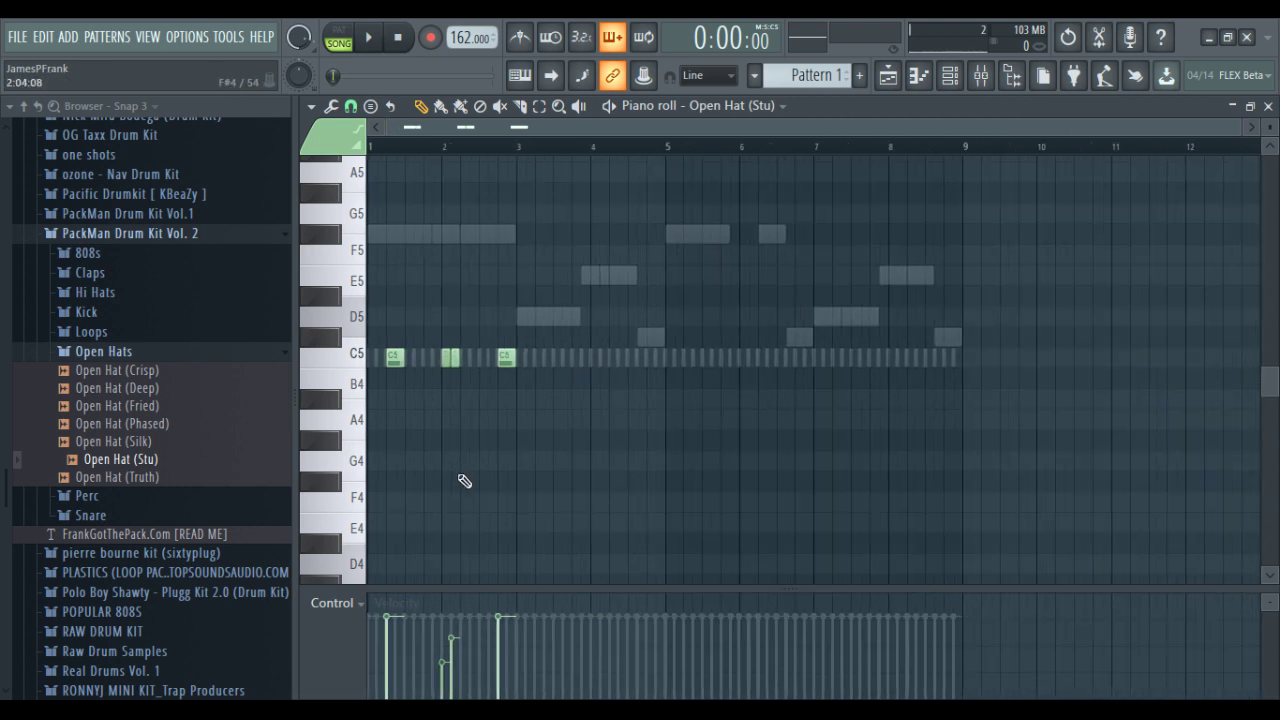
{"action": "key", "text": "space"}
Raise the velocities of the open hat notes on steps 1 and 3 of bar 2 slightly
{"action": "left_click_drag", "start_coordinate": [458, 406], "coordinate": [442, 364], "text": "ctrl"}
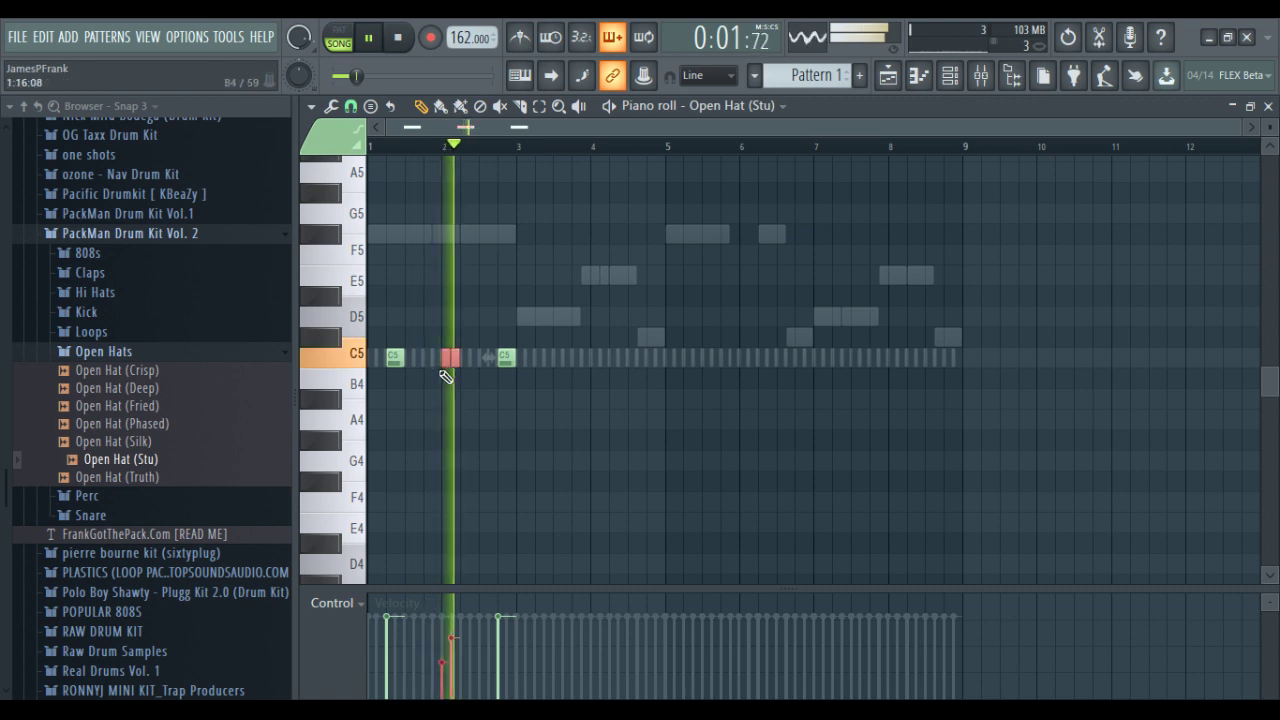
{"action": "scroll", "coordinate": [446, 364], "scroll_direction": "up", "scroll_amount": 2, "text": "alt"}
{"action": "scroll", "coordinate": [520, 390], "scroll_direction": "up", "scroll_amount": 2, "text": "ctrl"}
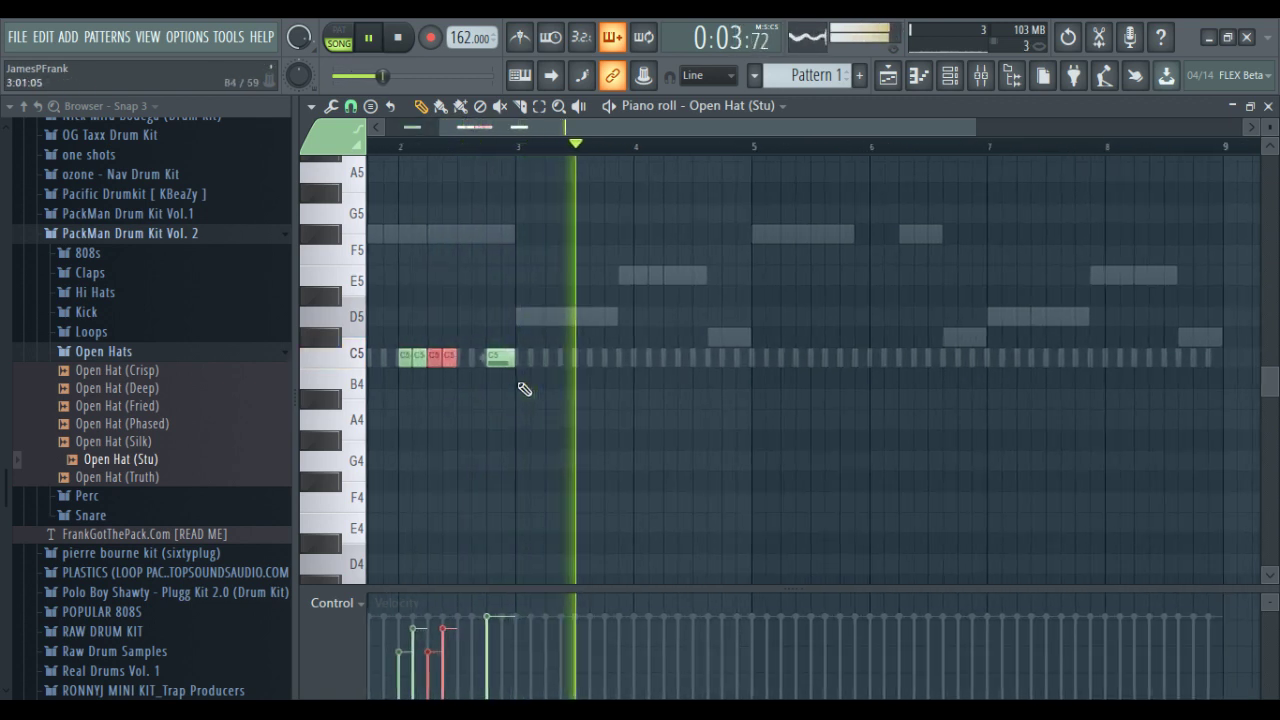
Copy the open hat phrase of bars 1 and 2 to bars 5 and 6
{"action": "key", "text": "ctrl+b"}
{"action": "left_click_drag", "start_coordinate": [528, 366], "coordinate": [796, 374]}
{"action": "scroll", "coordinate": [796, 366], "scroll_direction": "up", "scroll_amount": 2, "text": "ctrl"}
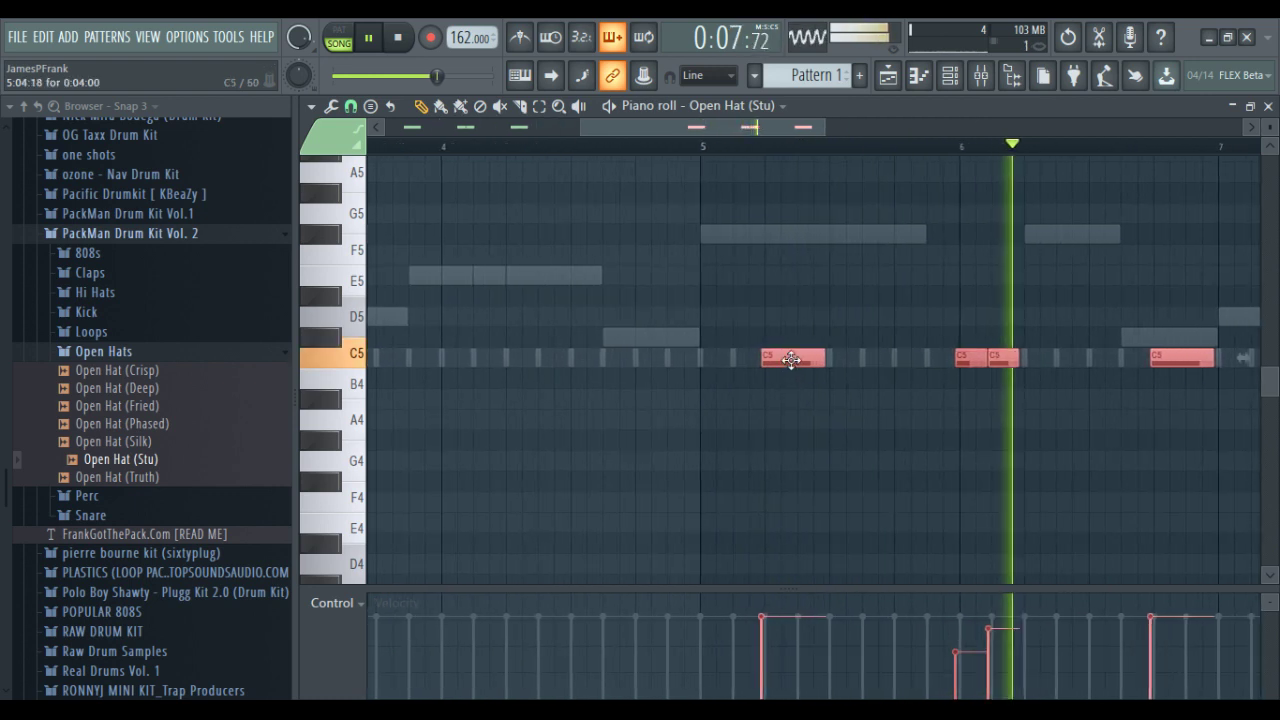
Move the last open hat note of bar 6 to step 9 and lower its velocity slightly
{"action": "right_click", "coordinate": [791, 440]}
{"action": "scroll", "coordinate": [1080, 409], "scroll_direction": "down", "scroll_amount": 1, "text": "ctrl"}
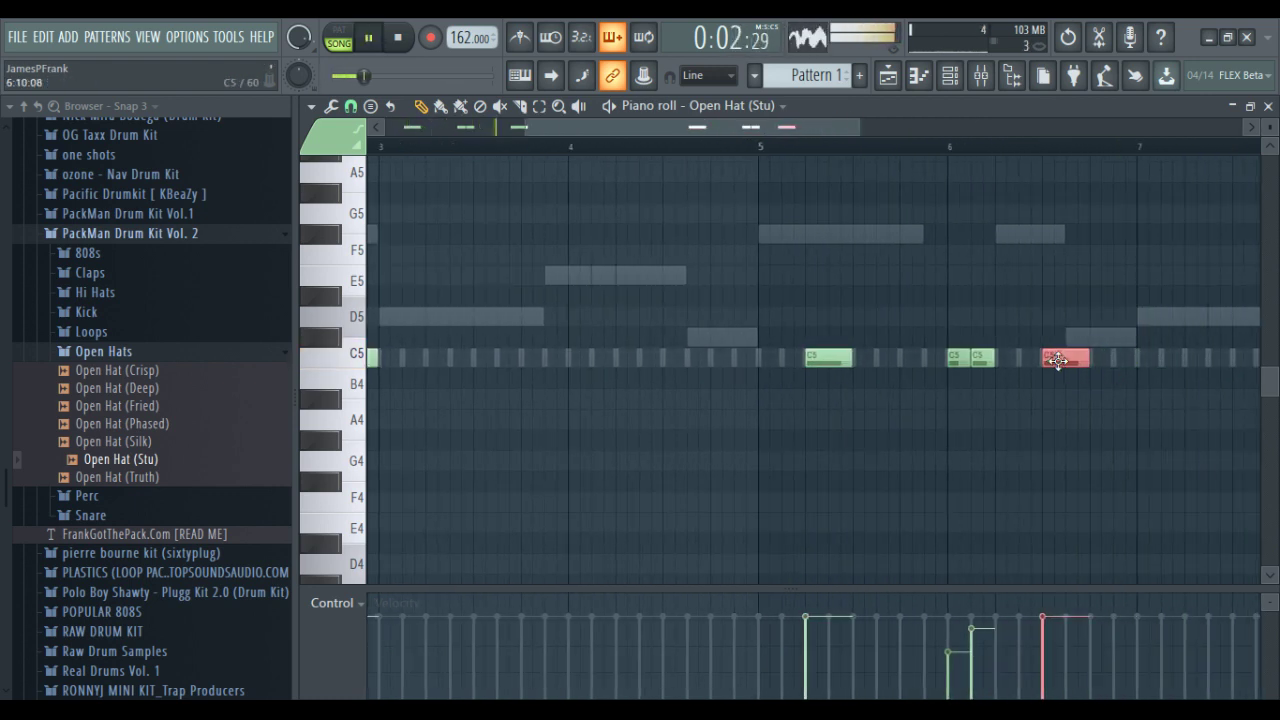
{"action": "scroll", "coordinate": [1062, 364], "scroll_direction": "down", "scroll_amount": 2, "text": "alt"}
{"action": "scroll", "coordinate": [600, 364], "scroll_direction": "down", "scroll_amount": 1, "text": "ctrl"}
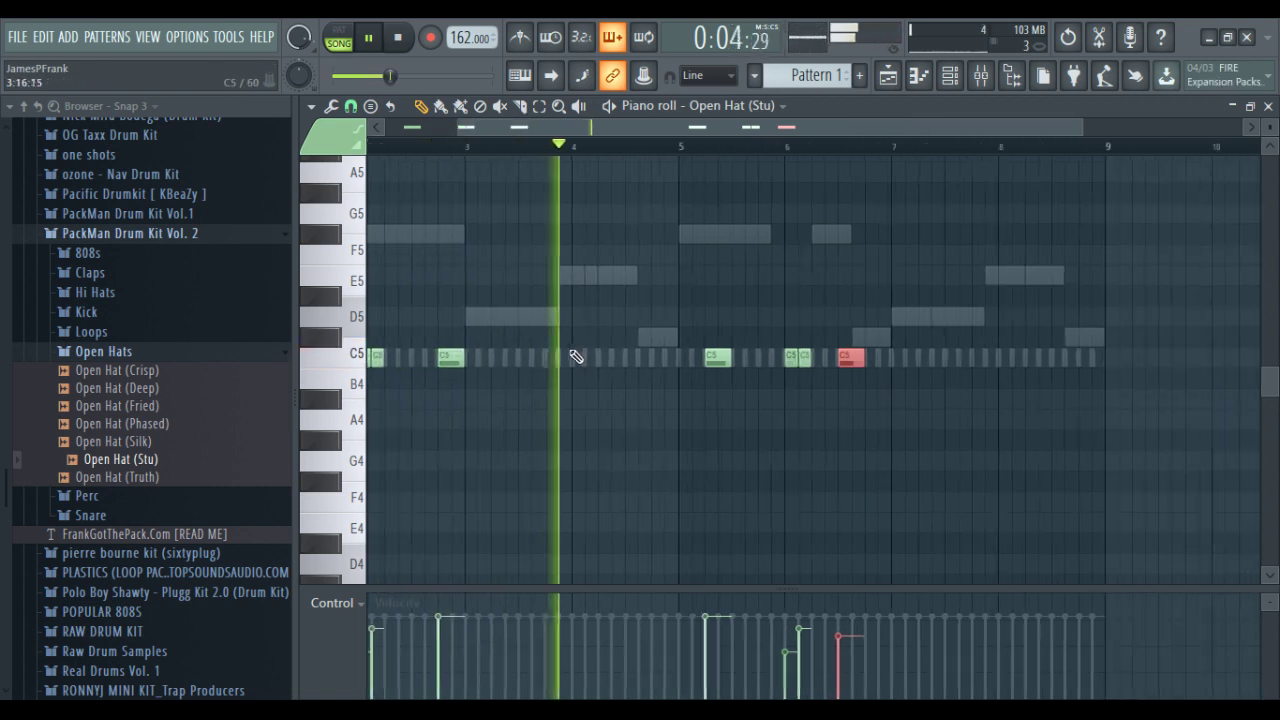
Try a slightly lower velocity for the open hat note on step 13 of bar 2
{"action": "left_click", "coordinate": [456, 362], "text": "ctrl"}
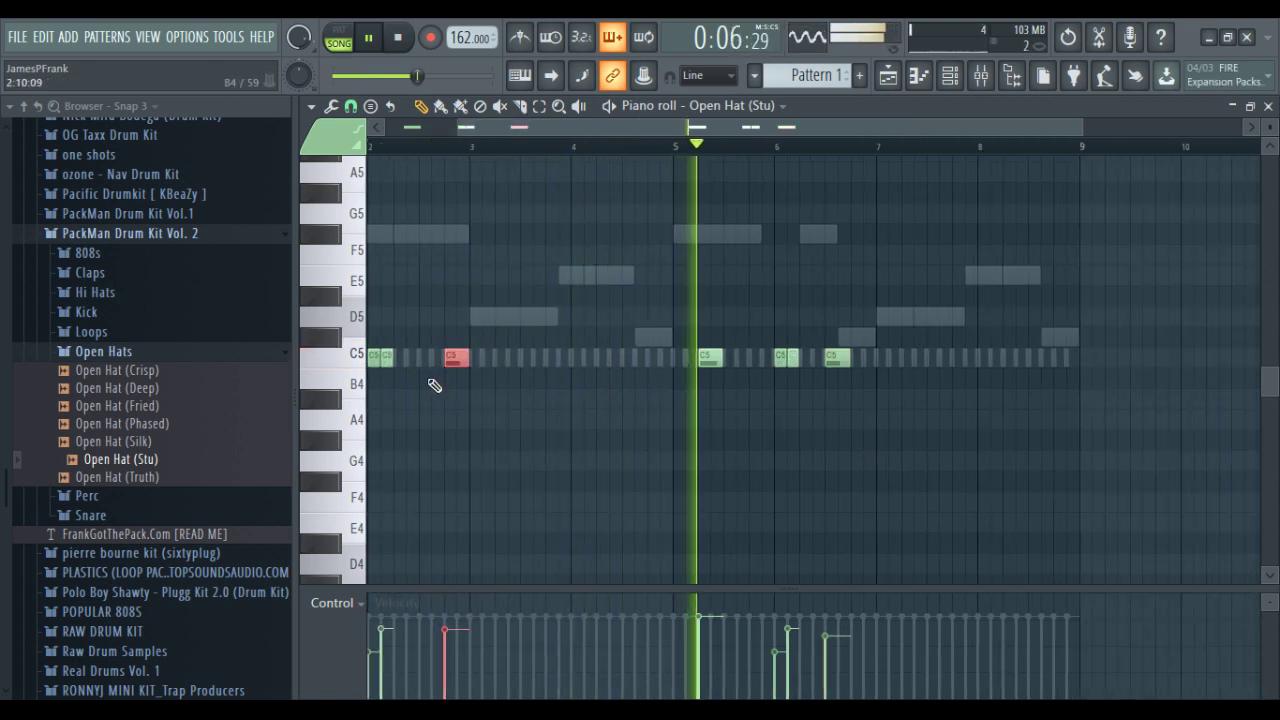
{"action": "scroll", "coordinate": [434, 374], "scroll_direction": "down", "scroll_amount": 1, "text": "alt"}
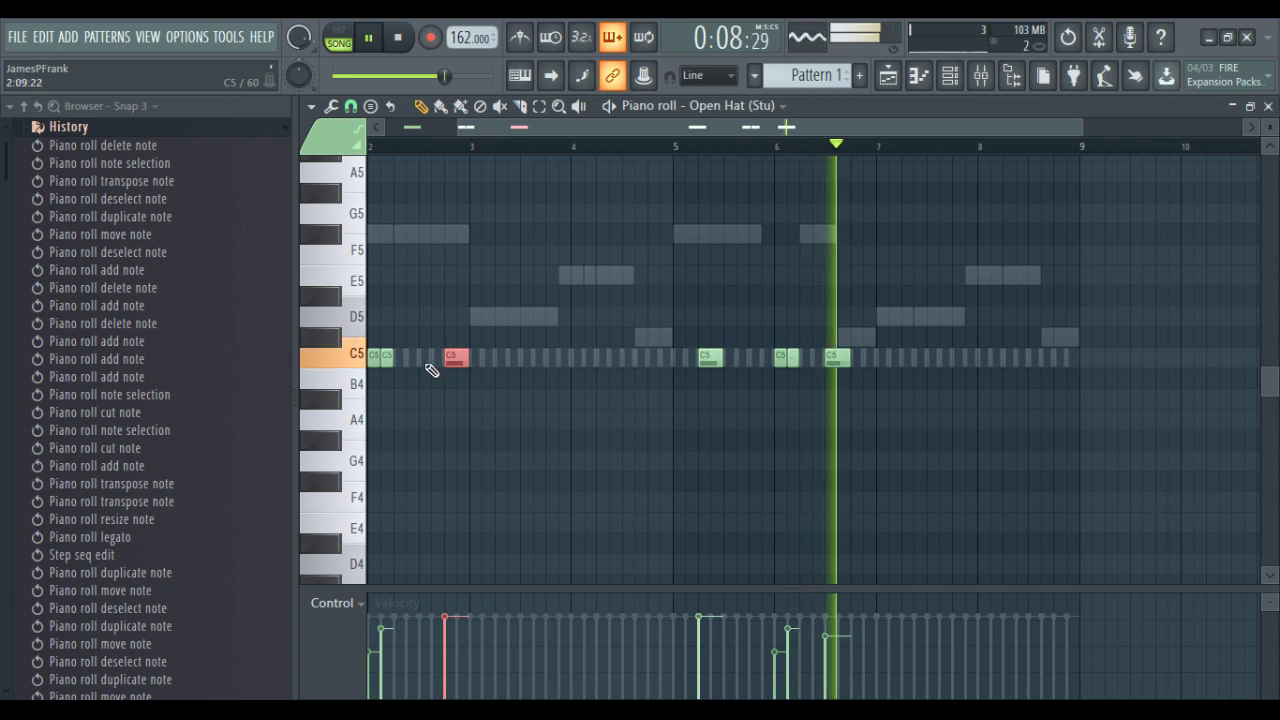
{"action": "scroll", "coordinate": [444, 360], "scroll_direction": "up", "scroll_amount": 3, "text": "ctrl"}
{"action": "left_click", "coordinate": [460, 390], "text": "ctrl"}
{"action": "scroll", "coordinate": [997, 405], "scroll_direction": "down", "scroll_amount": 2, "text": "ctrl"}
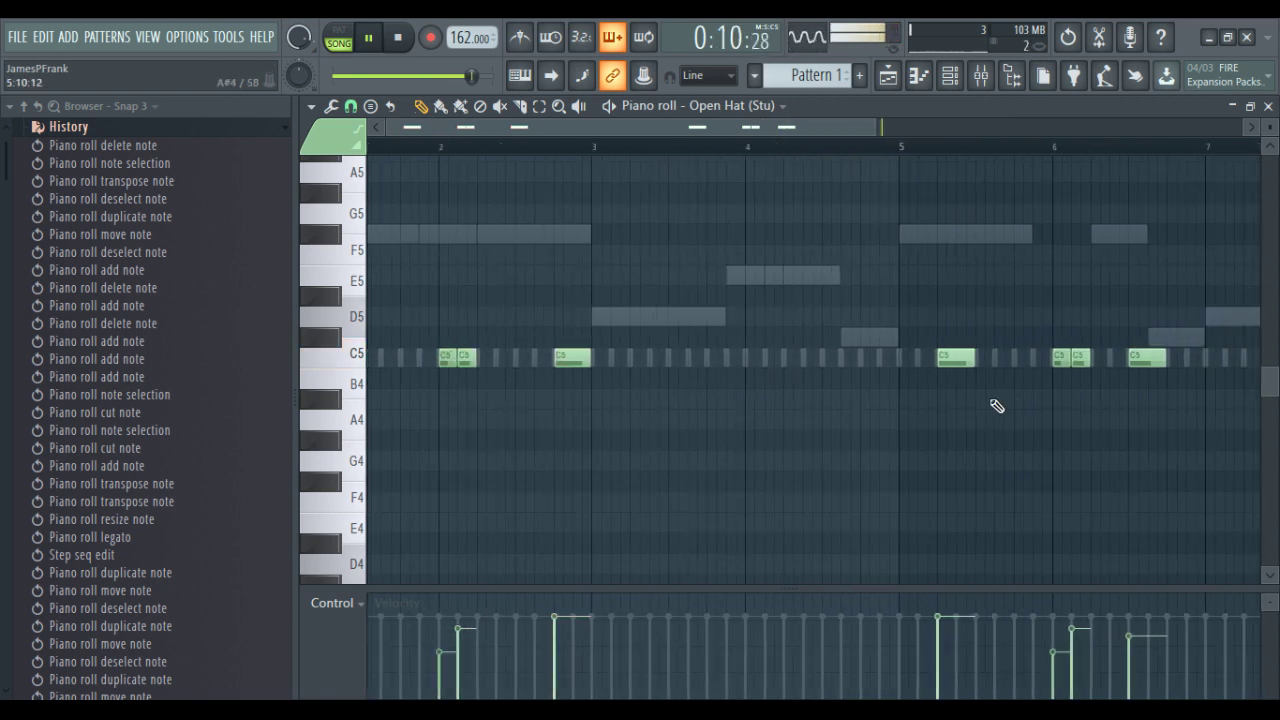
Add a four-step A#4 open hat note on step 13 of bar 6 and lower its velocity slightly
{"action": "key", "text": "space"}
{"action": "key", "text": "space"}
{"action": "scroll", "coordinate": [1080, 415], "scroll_direction": "up", "scroll_amount": 1, "text": "ctrl"}
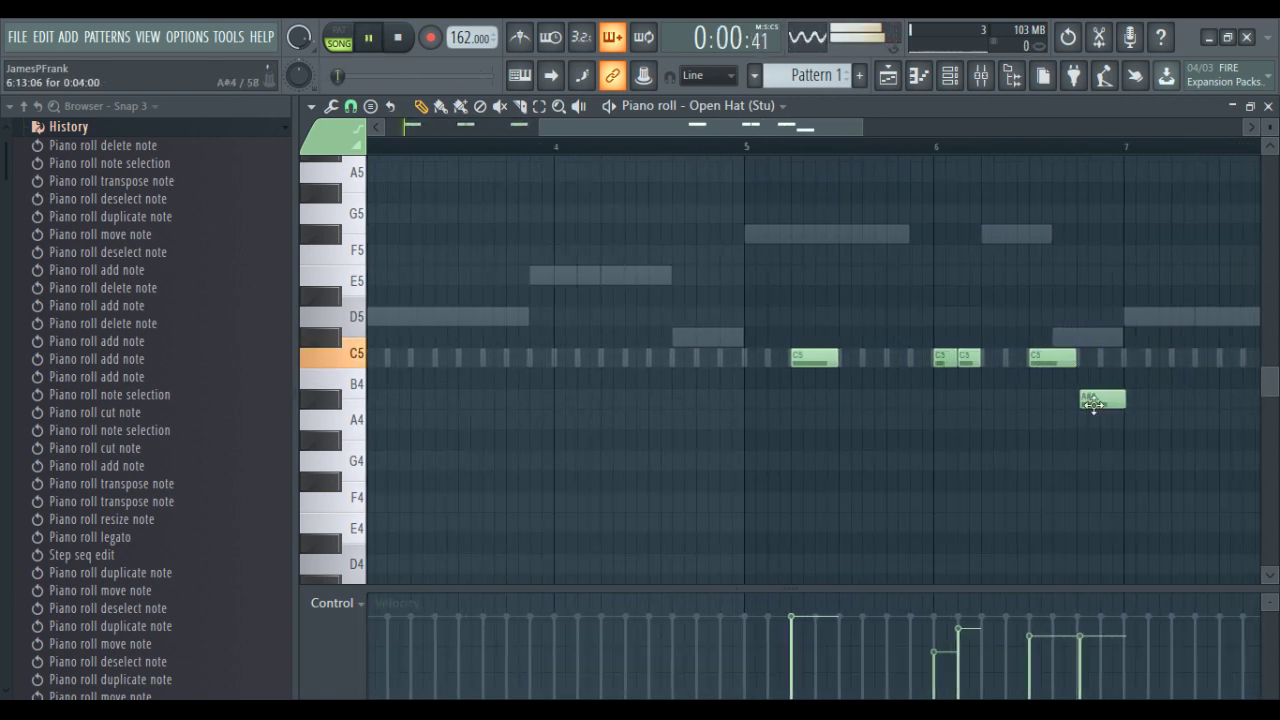
{"action": "scroll", "coordinate": [1090, 408], "scroll_direction": "down", "scroll_amount": 2, "text": "alt"}
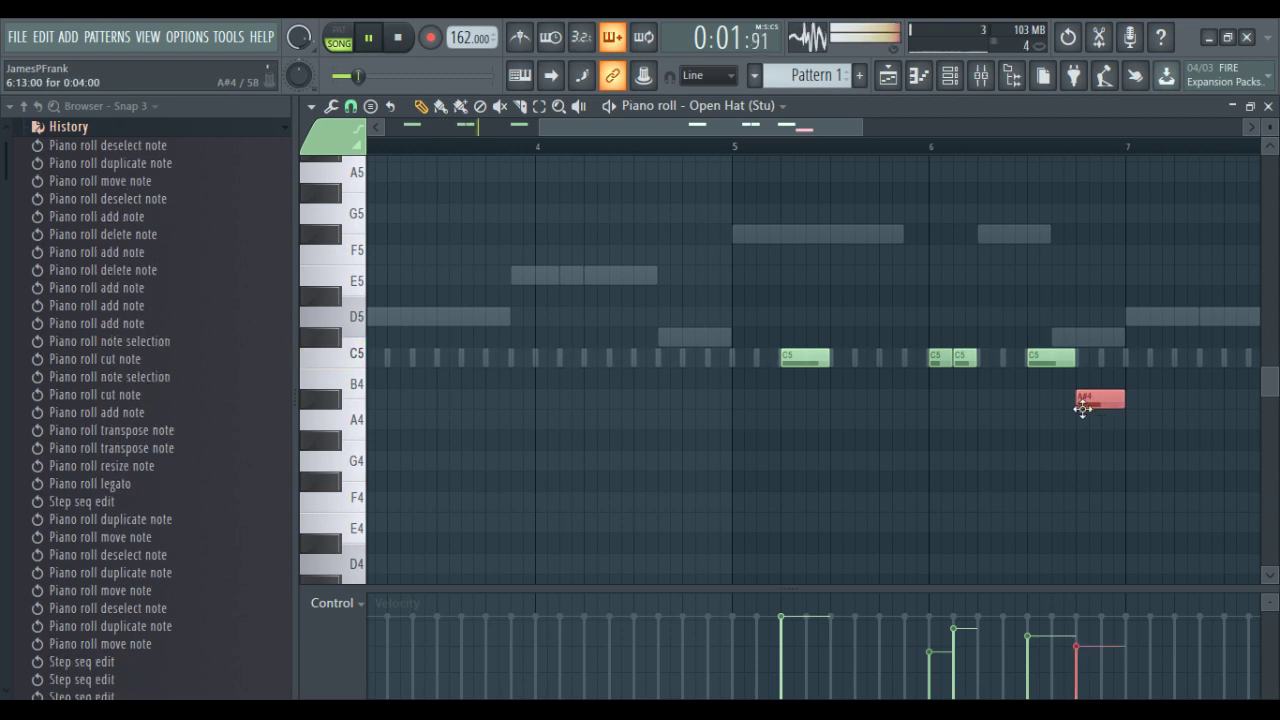
{"action": "left_click", "coordinate": [1010, 443], "text": "ctrl"}
Lower the velocity of the open hat note on step 13 of bar 2 slightly
{"action": "scroll", "coordinate": [990, 420], "scroll_direction": "down", "scroll_amount": 3, "text": "ctrl"}
{"action": "left_click", "coordinate": [508, 365], "text": "ctrl"}
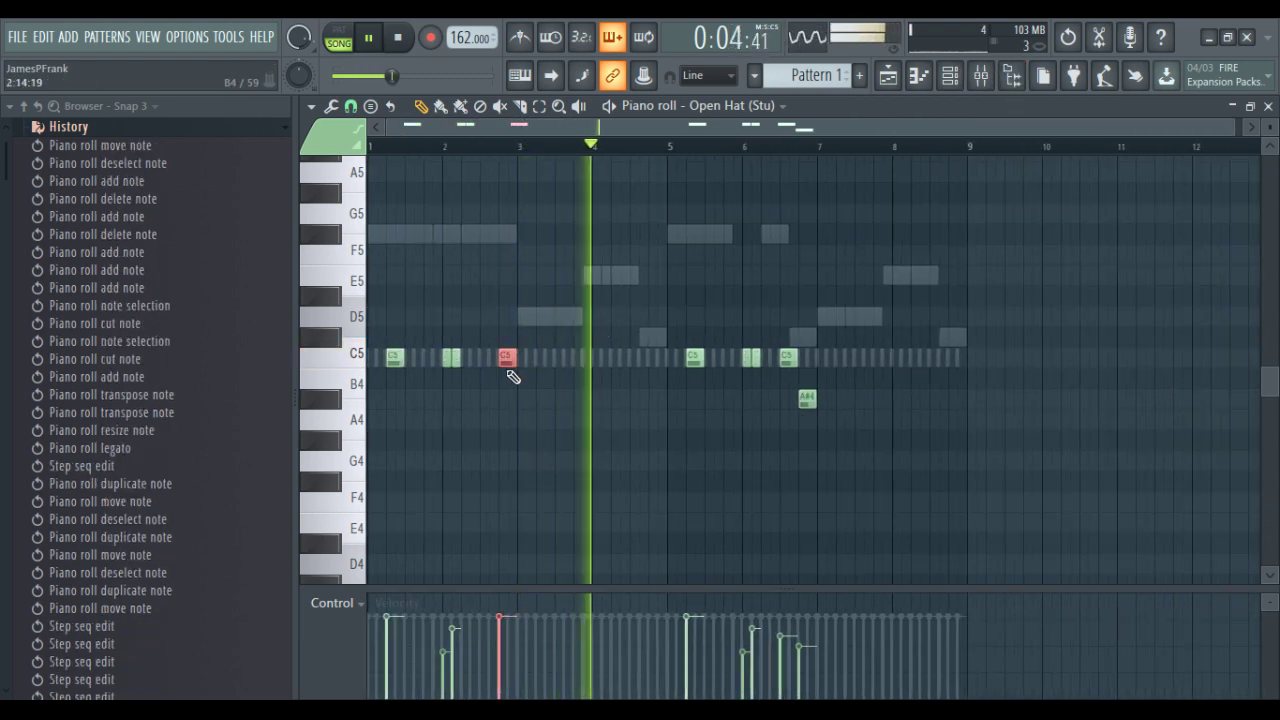
{"action": "scroll", "coordinate": [508, 372], "scroll_direction": "down", "scroll_amount": 3, "text": "alt"}
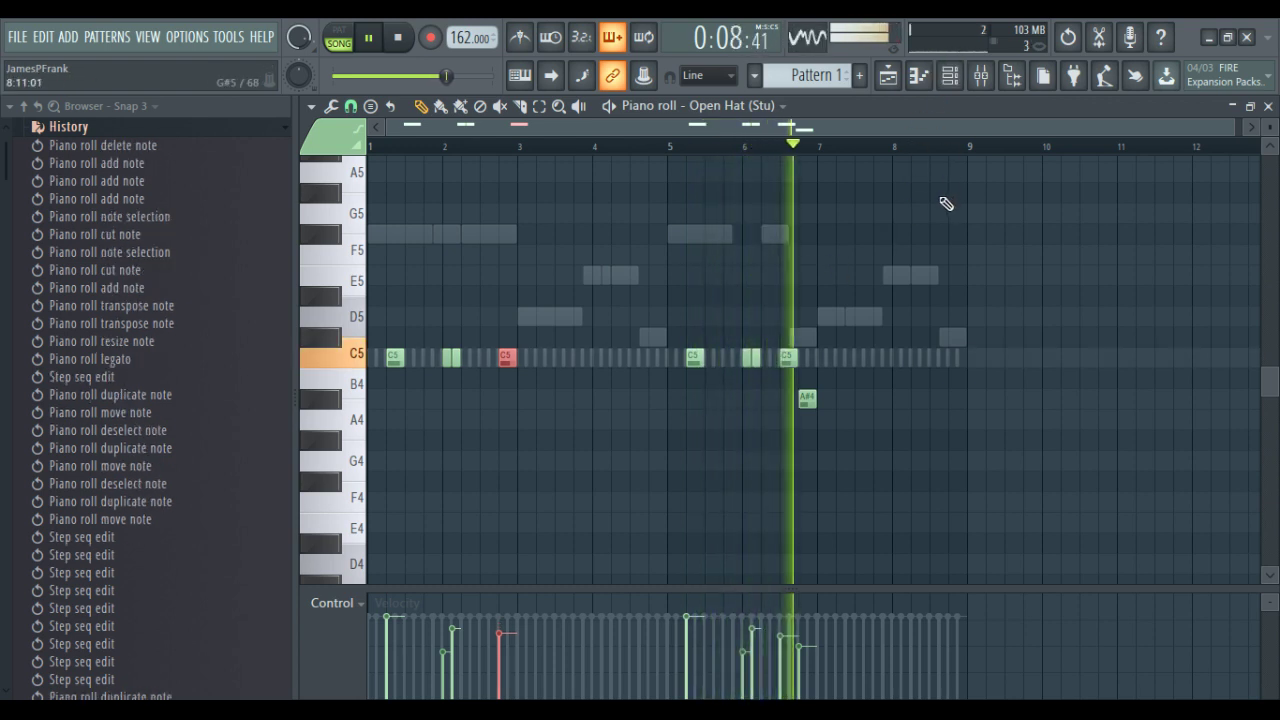
Bring up the channel rack and expand the Perc folder of PackMan Drum Kit Vol. 2 in the browser
{"action": "left_click", "coordinate": [950, 75]}
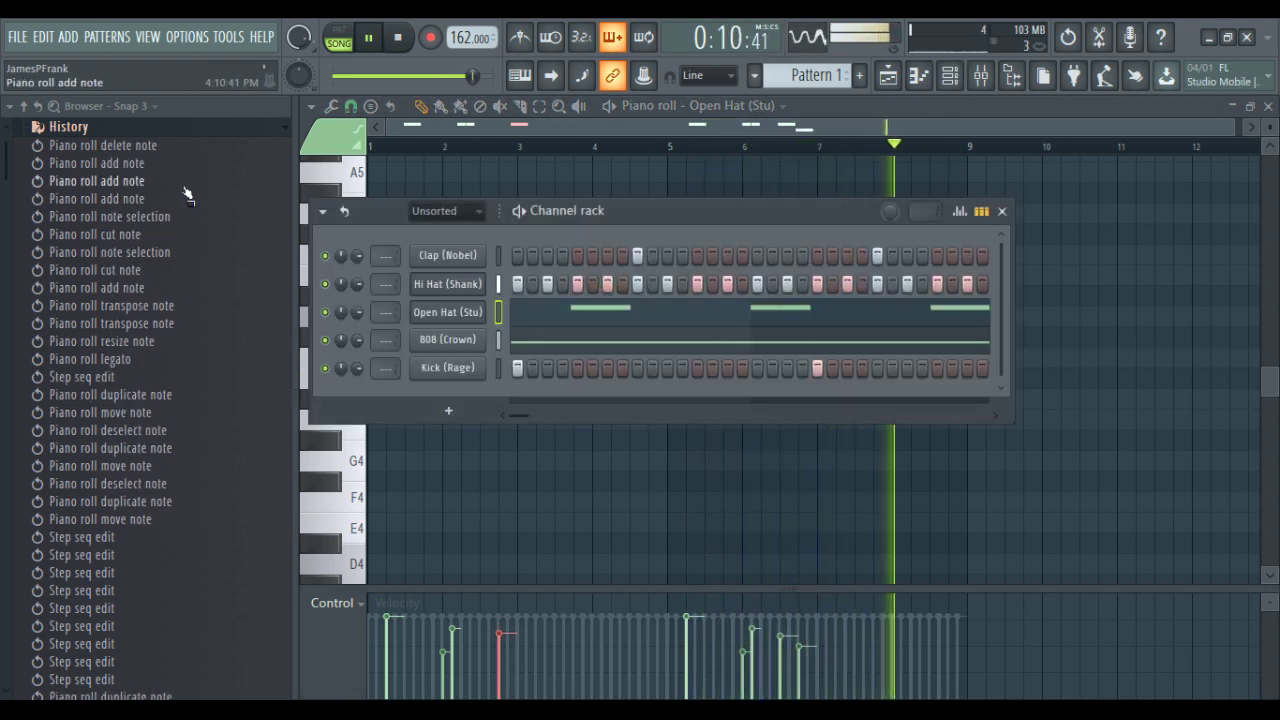
{"action": "left_click", "coordinate": [163, 128]}
{"action": "scroll", "coordinate": [125, 460], "scroll_direction": "down", "scroll_amount": 10}
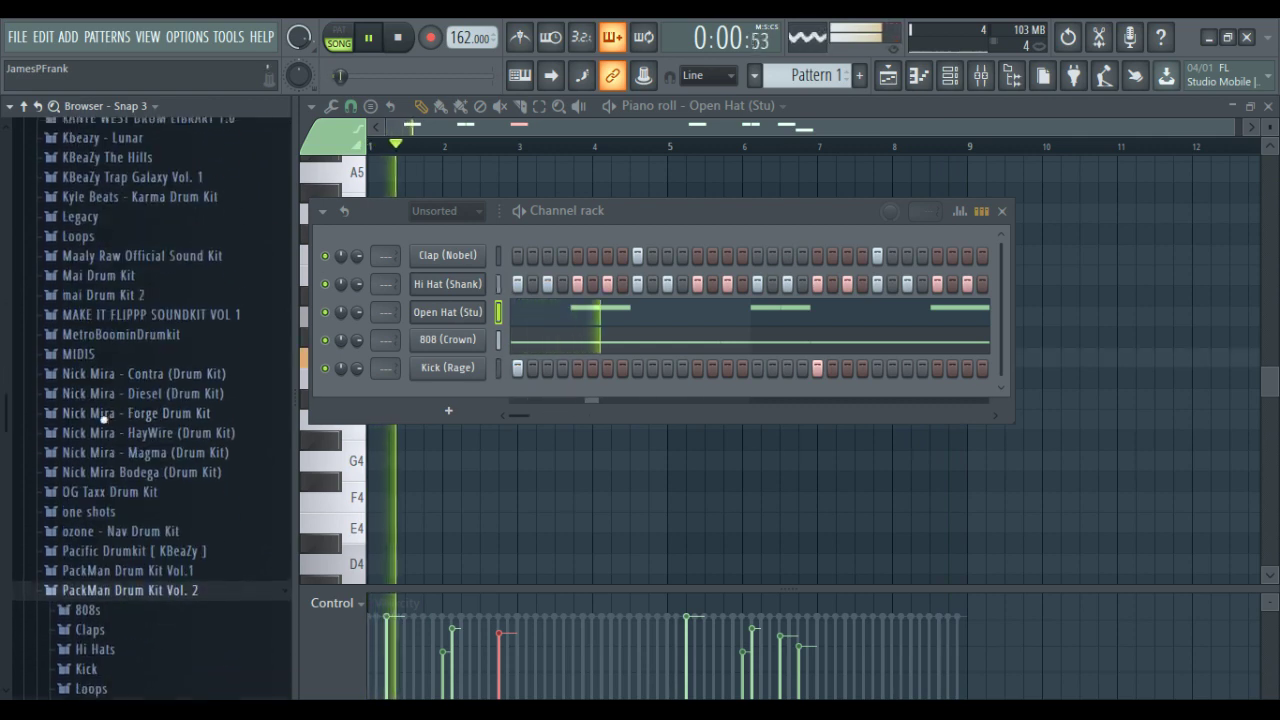
{"action": "scroll", "coordinate": [104, 418], "scroll_direction": "down", "scroll_amount": 5}
{"action": "left_click", "coordinate": [95, 598]}
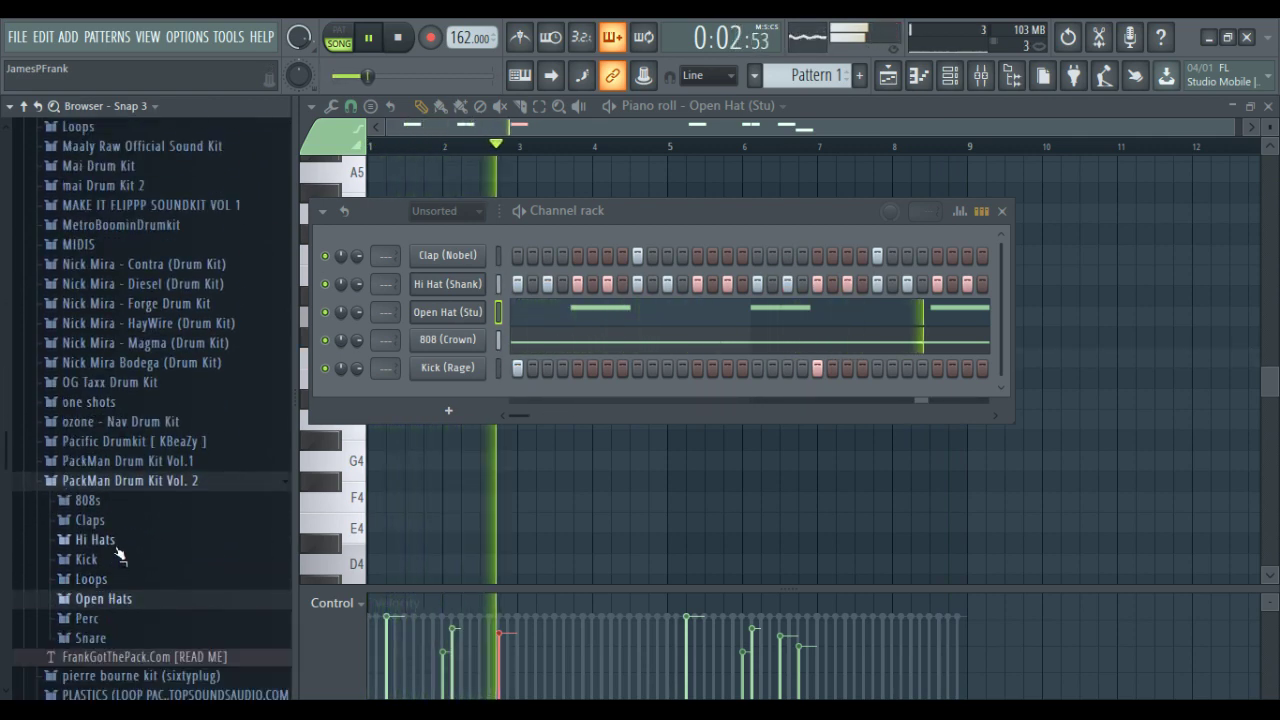
{"action": "scroll", "coordinate": [118, 555], "scroll_direction": "down", "scroll_amount": 5}
{"action": "left_click", "coordinate": [110, 511]}
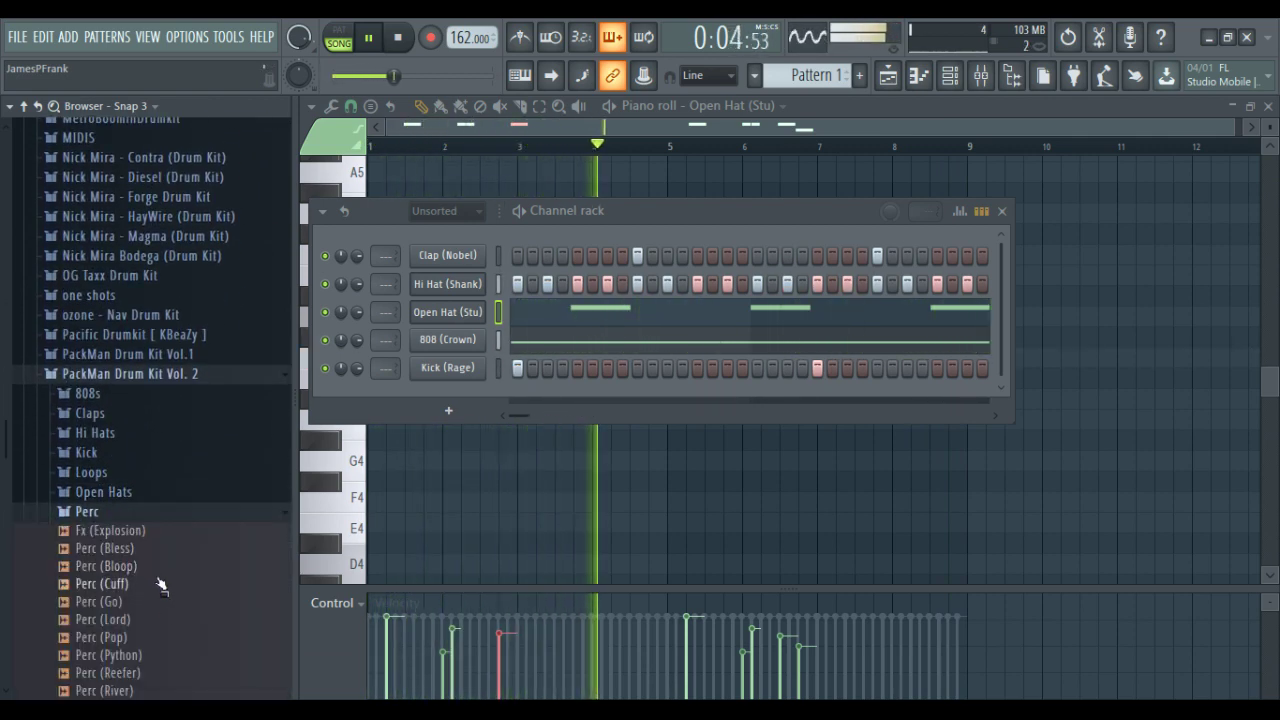
Audition the Perc samples Cuff, Go, Lord, Bless, Swish, Talent and Wooden, plus Vox (Death), against the beat
{"action": "left_click", "coordinate": [160, 585]}
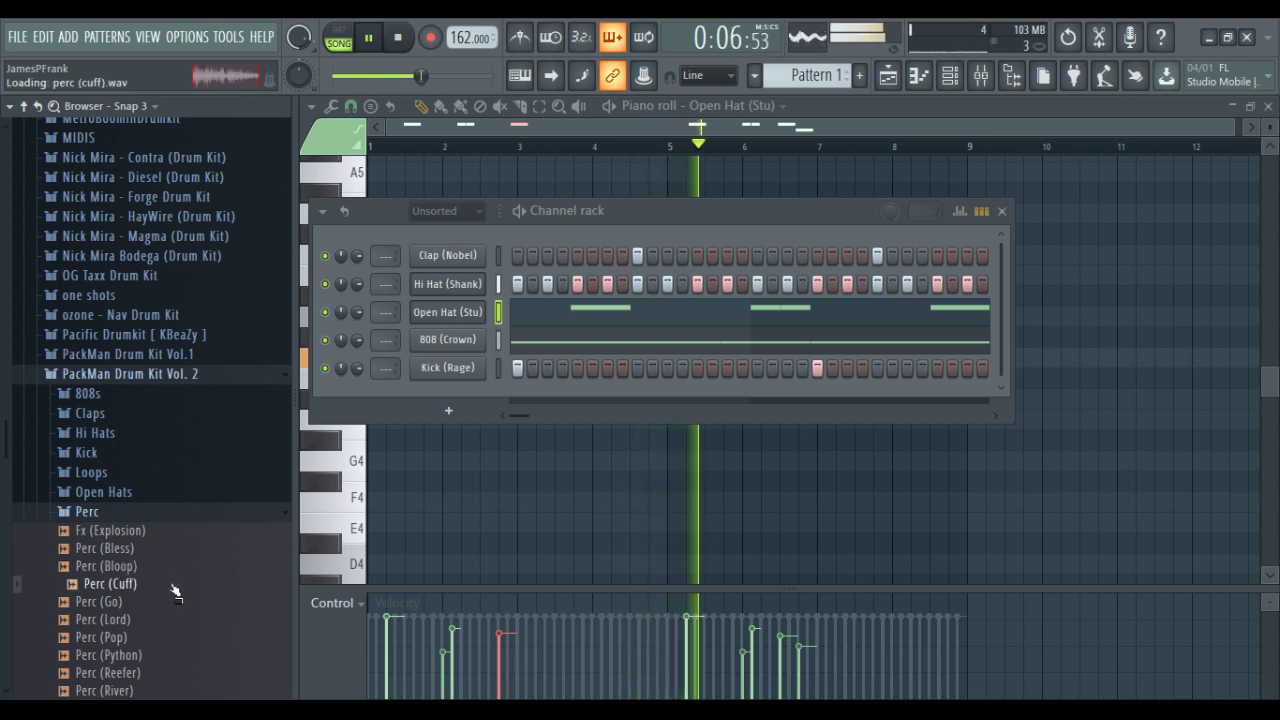
{"action": "left_click", "coordinate": [176, 604]}
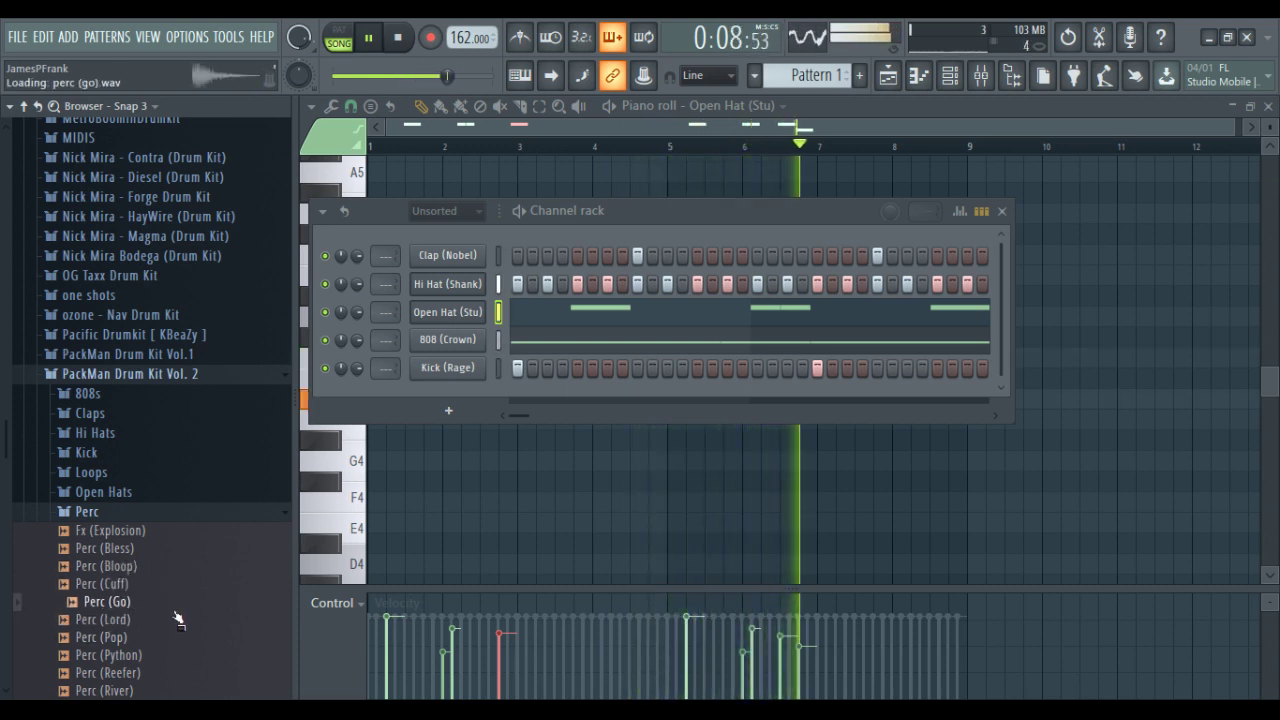
{"action": "left_click", "coordinate": [165, 619]}
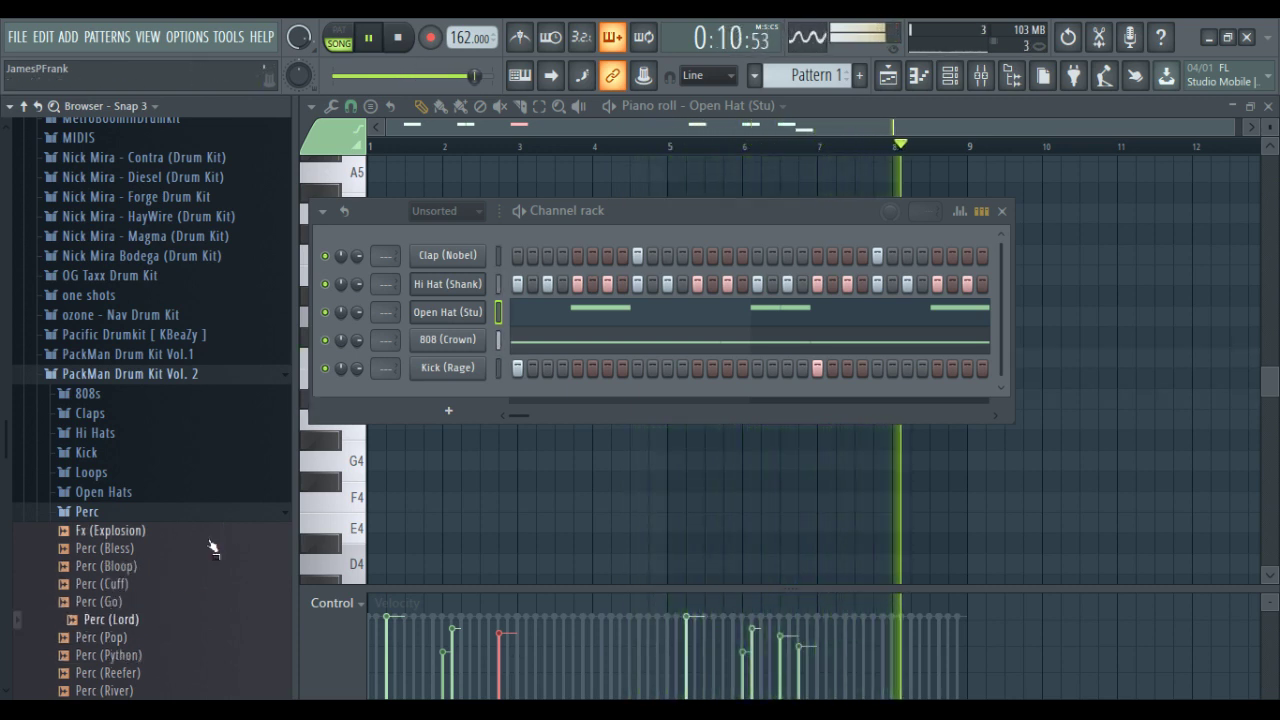
{"action": "left_click", "coordinate": [100, 548]}
{"action": "scroll", "coordinate": [120, 556], "scroll_direction": "down", "scroll_amount": 4}
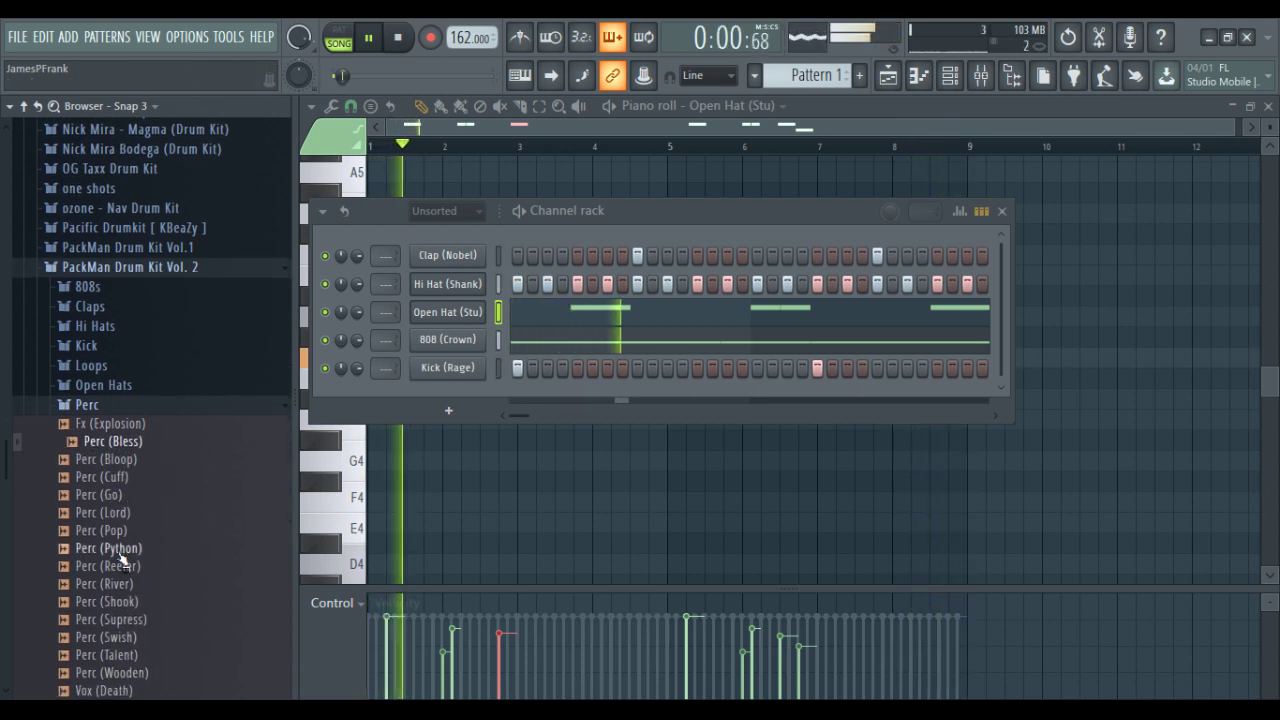
{"action": "left_click", "coordinate": [134, 637]}
{"action": "left_click", "coordinate": [143, 655]}
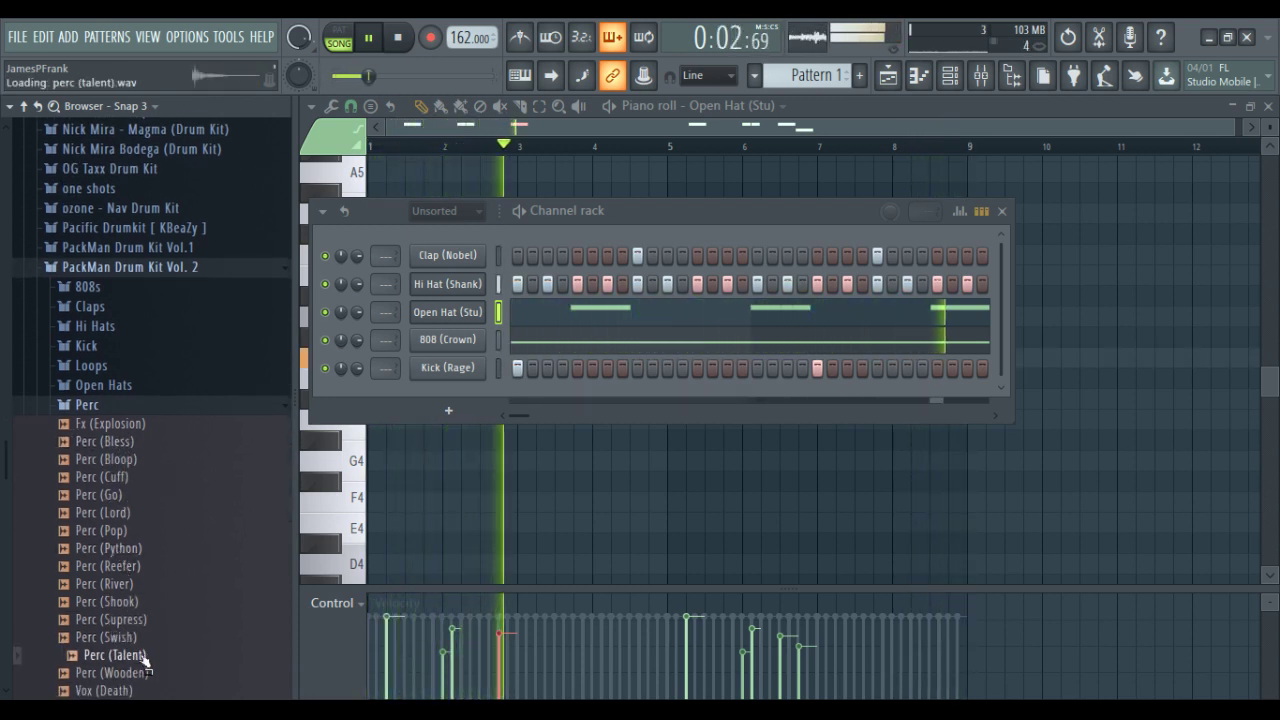
{"action": "scroll", "coordinate": [140, 650], "scroll_direction": "down", "scroll_amount": 4}
{"action": "left_click", "coordinate": [125, 567]}
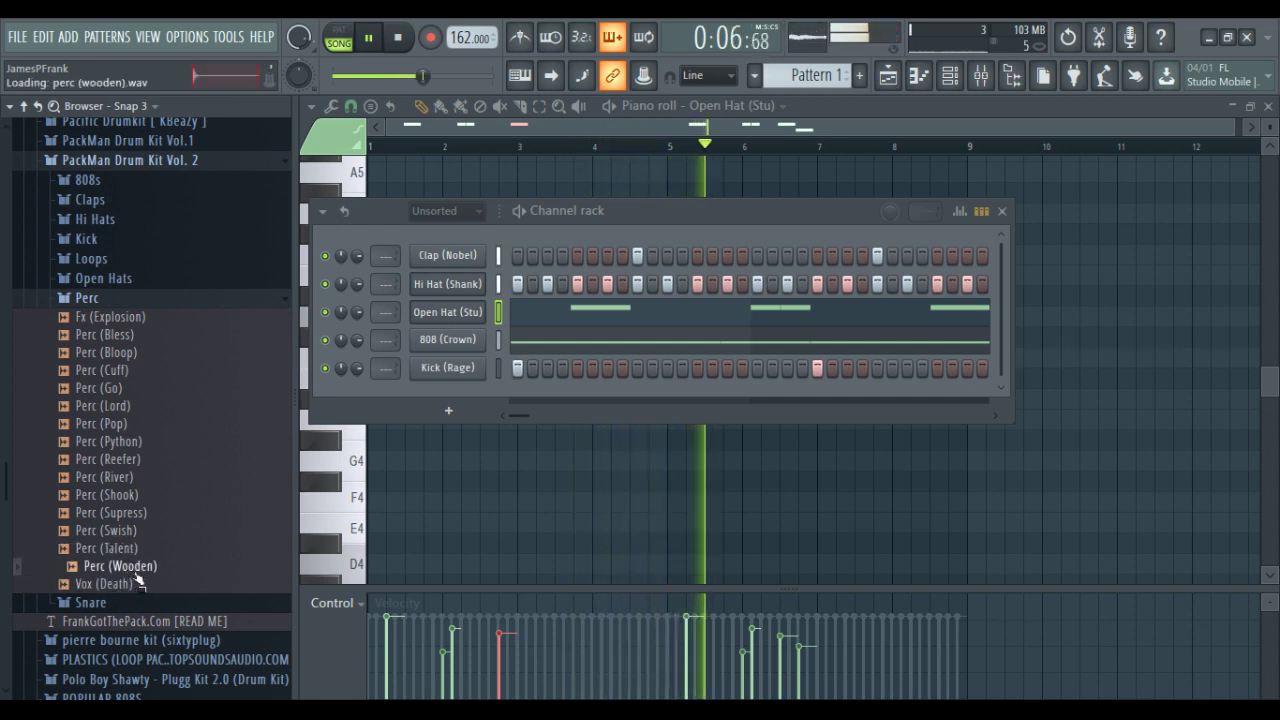
{"action": "left_click", "coordinate": [140, 588]}
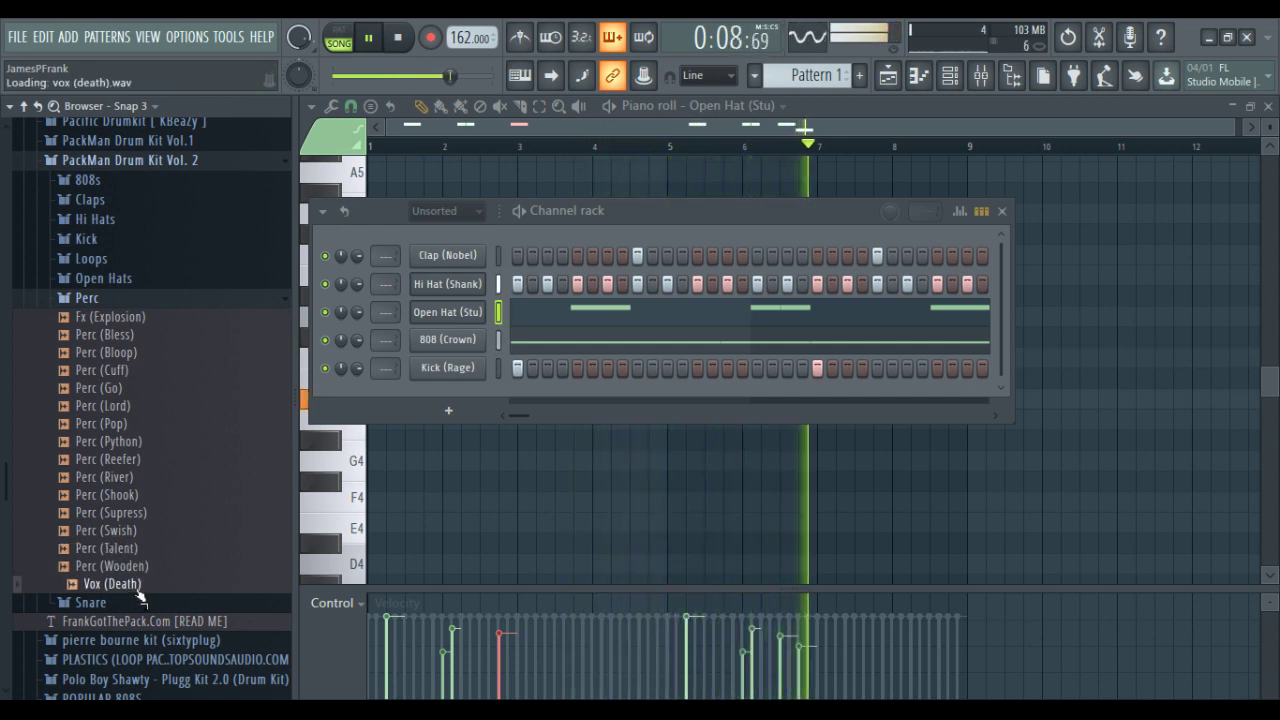
Add Vox (Death) as a channel above the clap with a hit on step 1, and view its sampler settings
{"action": "left_click_drag", "start_coordinate": [140, 595], "coordinate": [470, 262]}
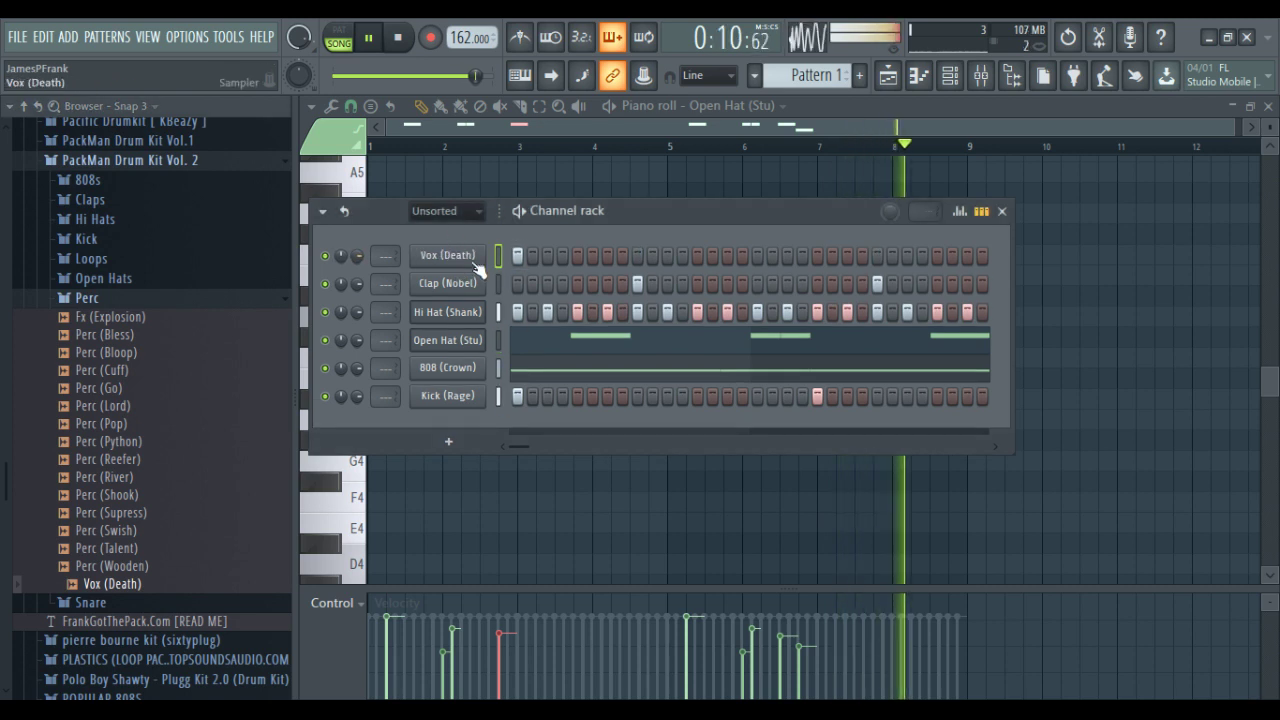
{"action": "left_click", "coordinate": [472, 260]}
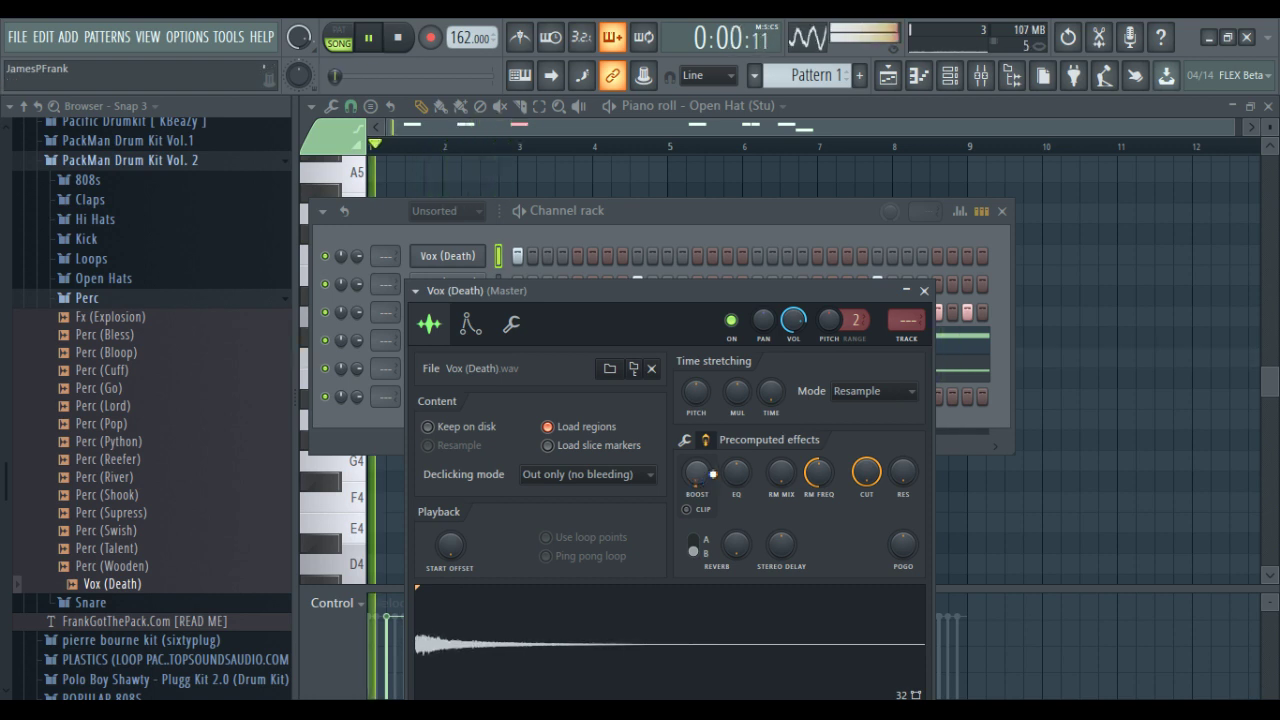
{"action": "left_click", "coordinate": [679, 221]}
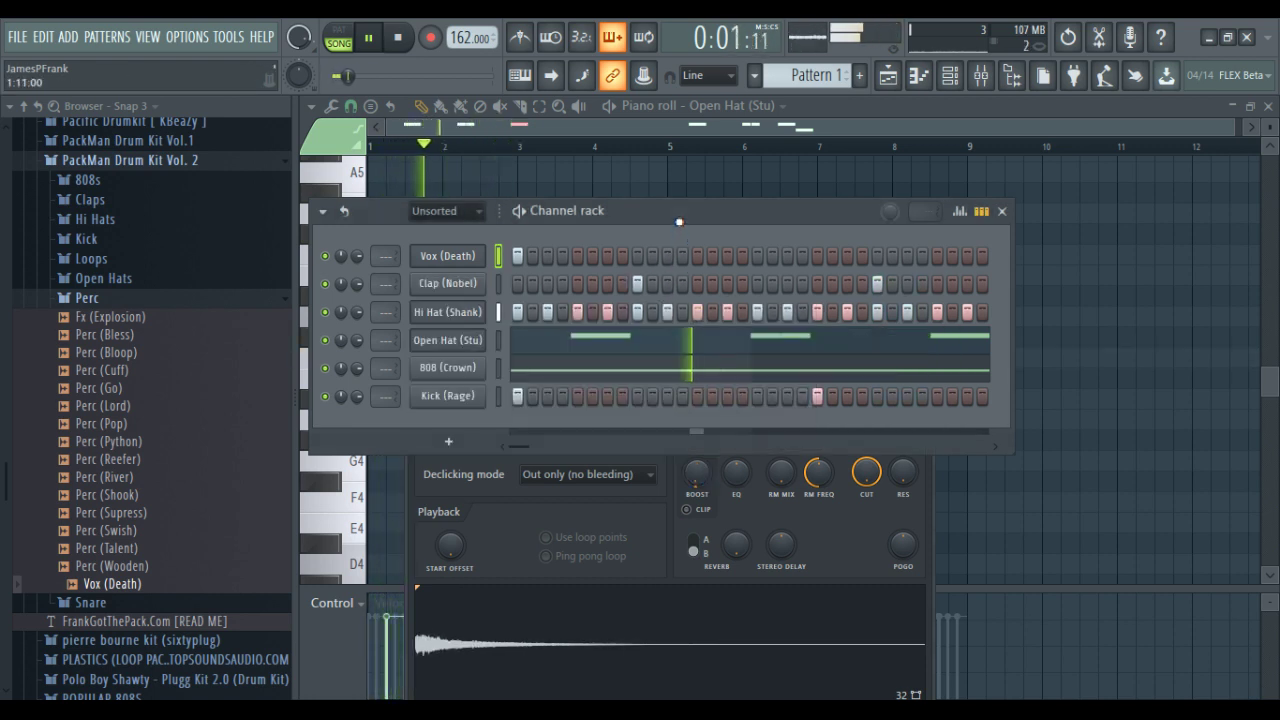
Audition Snare (Rocket) from the kit's Snare folder and add it as a channel below the clap
{"action": "left_click", "coordinate": [110, 300]}
{"action": "left_click", "coordinate": [90, 317]}
{"action": "left_click", "coordinate": [128, 426]}
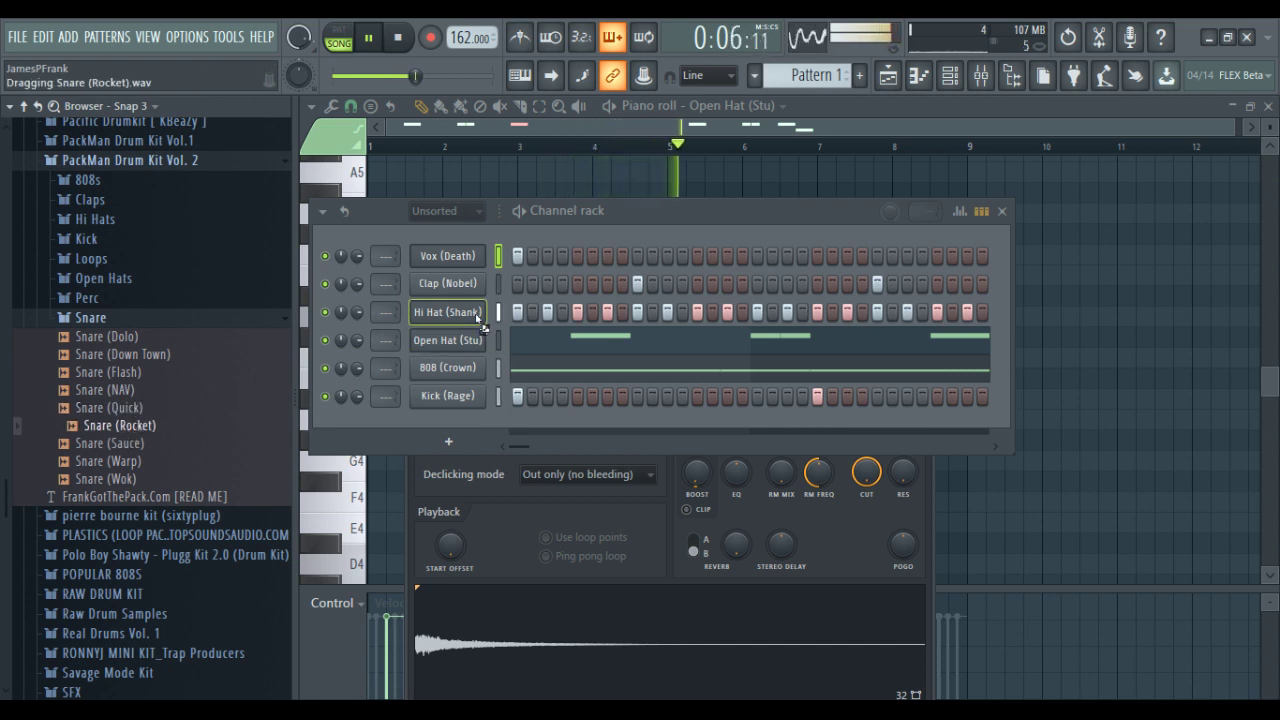
{"action": "left_click_drag", "start_coordinate": [479, 305], "coordinate": [480, 306]}
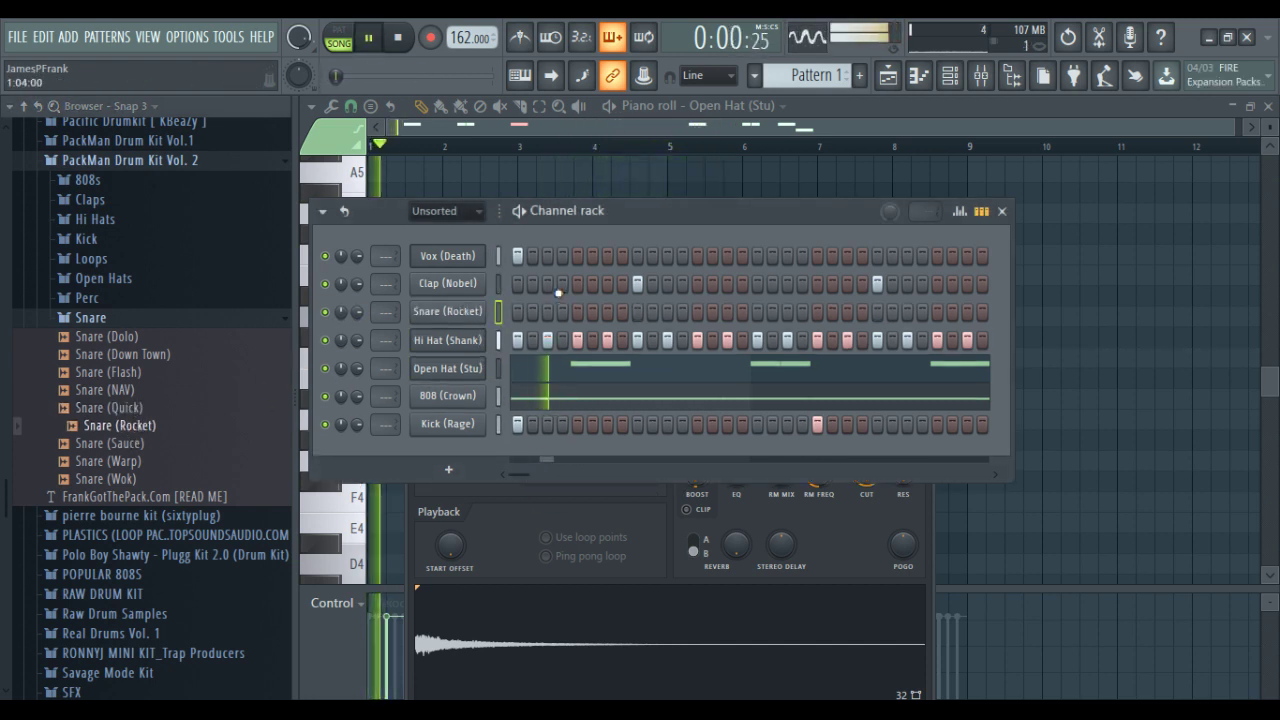
Place a Snare (Rocket) hit on step 3 of bar 1
{"action": "left_click", "coordinate": [547, 284]}
{"action": "key", "text": "space"}
{"action": "key", "text": "space"}
{"action": "key", "text": "space"}
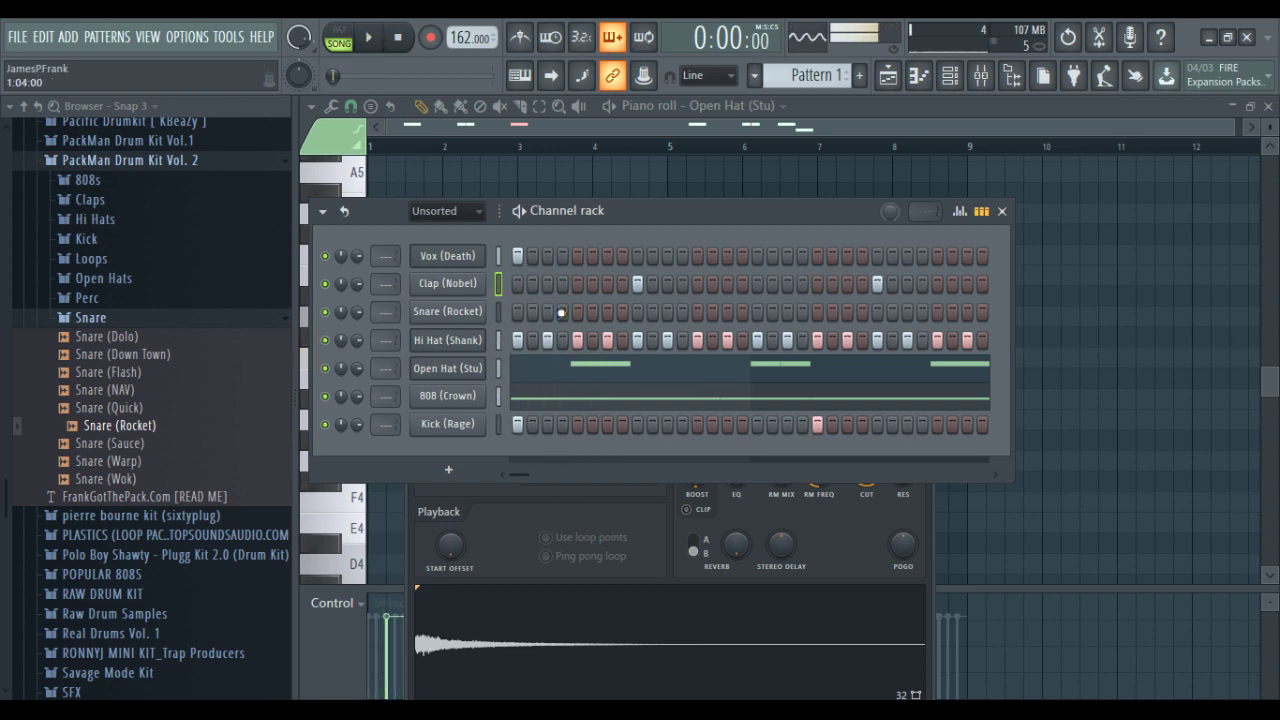
{"action": "key", "text": "space"}
{"action": "left_click", "coordinate": [547, 311]}
Lower the Snare (Rocket) channel volume and open its sampler settings
{"action": "left_click_drag", "start_coordinate": [355, 316], "coordinate": [355, 324]}
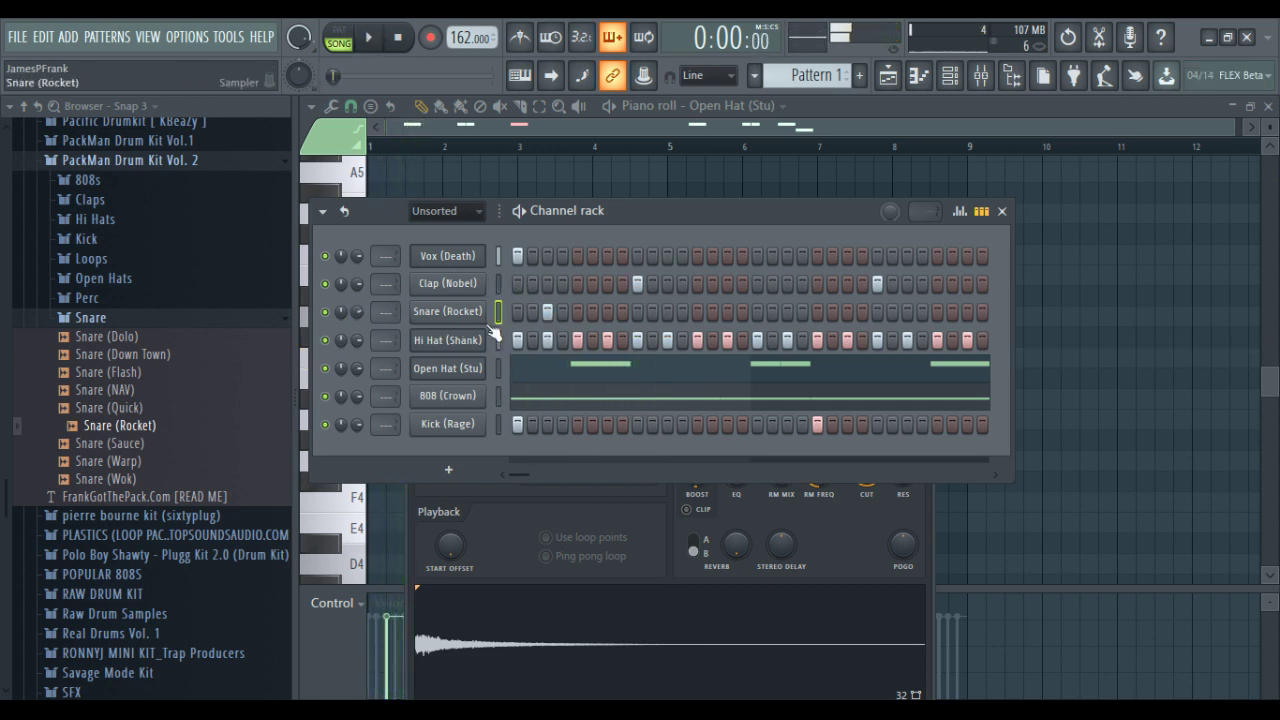
{"action": "left_click", "coordinate": [491, 330]}
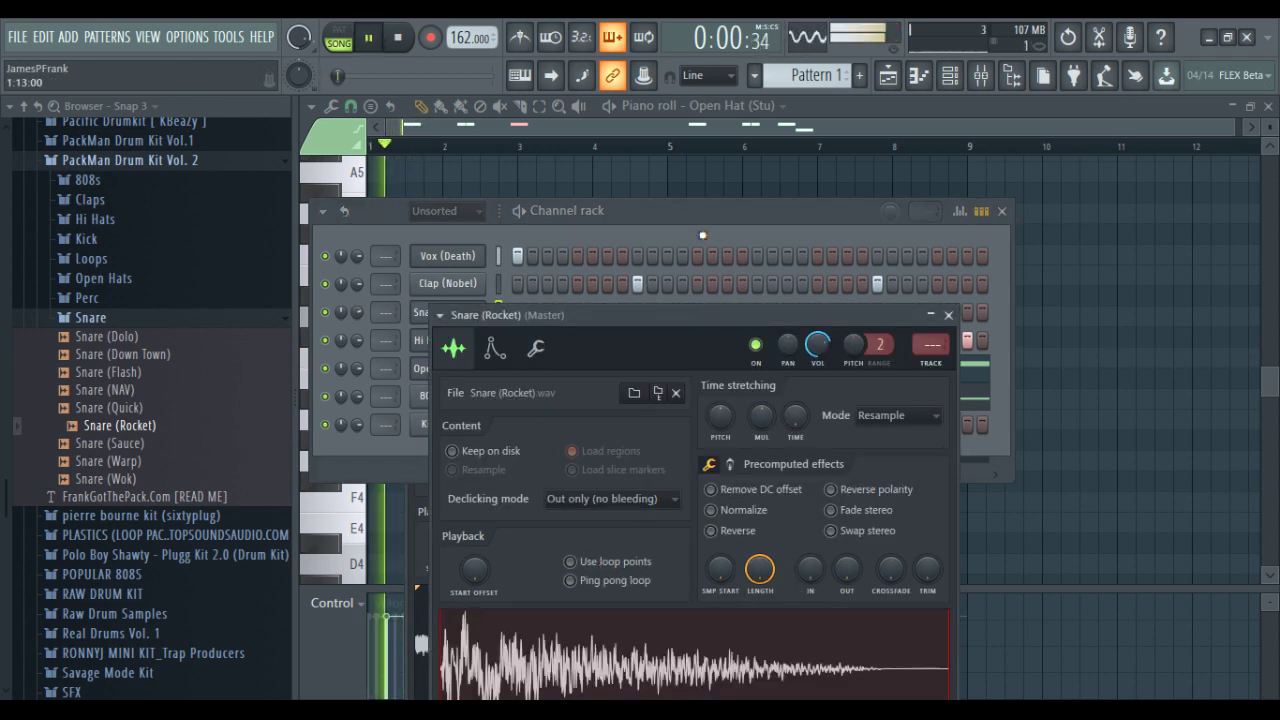
Set the Snare (Rocket) channel volume to 56% and place another hit on step 3 of bar 5
{"action": "left_click", "coordinate": [703, 235]}
{"action": "left_click_drag", "start_coordinate": [357, 312], "coordinate": [357, 318]}
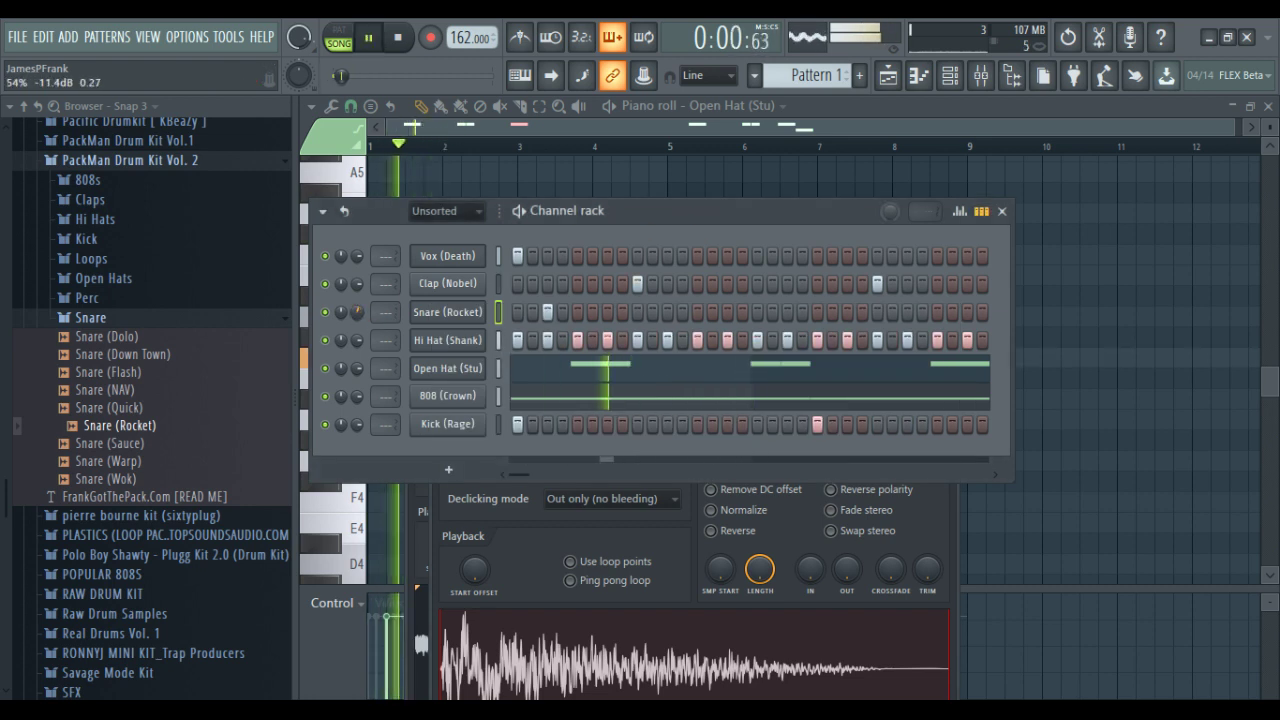
{"action": "left_click_drag", "start_coordinate": [521, 490], "coordinate": [539, 476]}
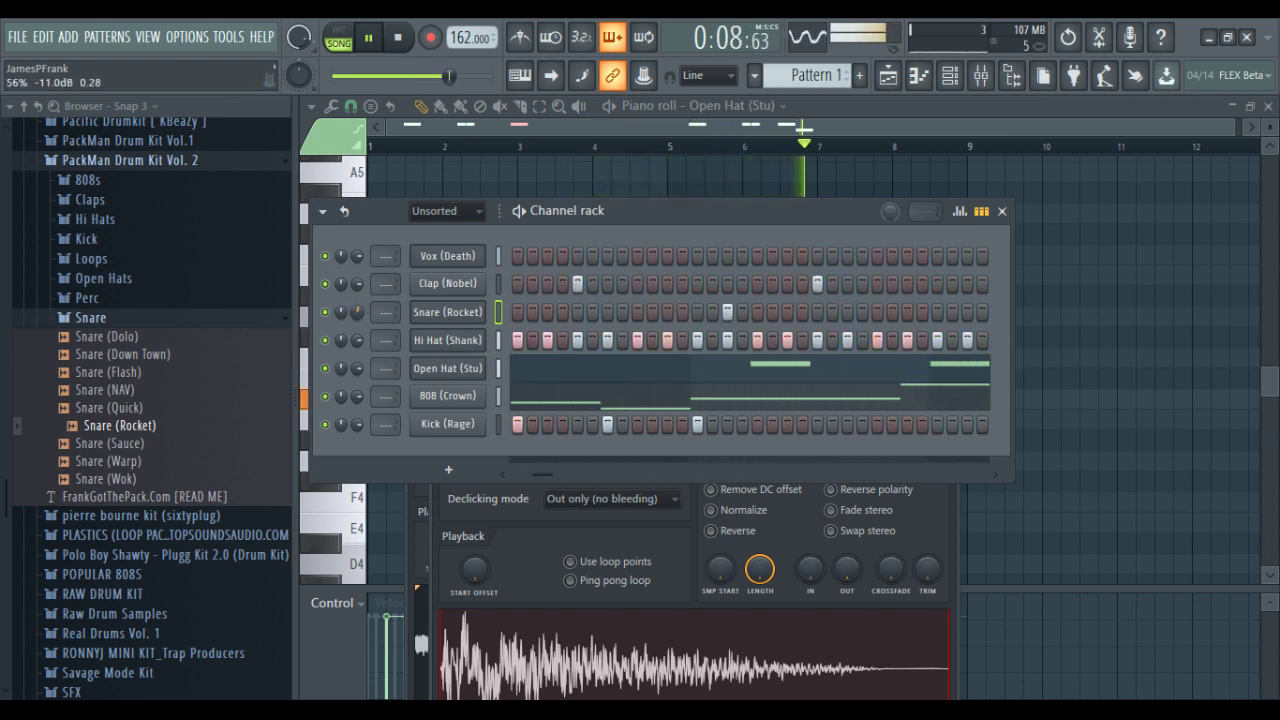
Add Snare (Quick) from the kit as a channel below Snare (Rocket), with a hit on step 15 of bar 3
{"action": "left_click", "coordinate": [195, 318]}
{"action": "left_click", "coordinate": [178, 322]}
{"action": "key", "text": "space"}
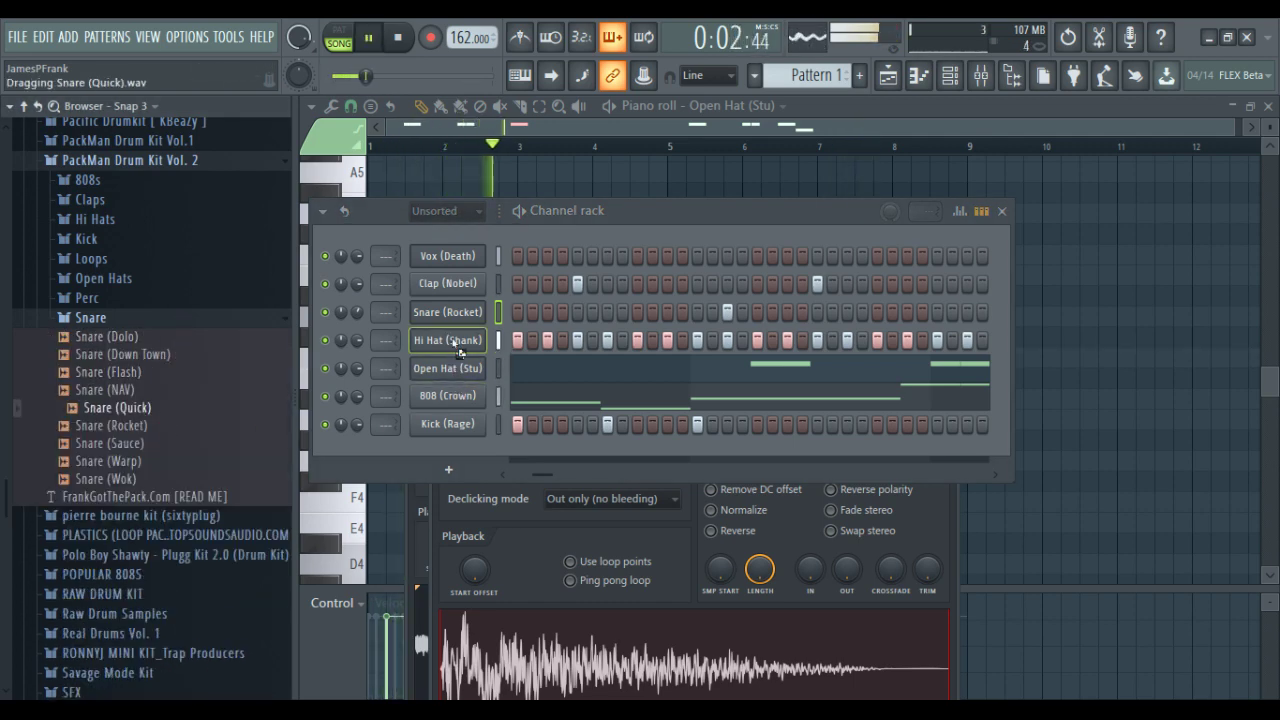
{"action": "left_click_drag", "start_coordinate": [449, 338], "coordinate": [450, 340]}
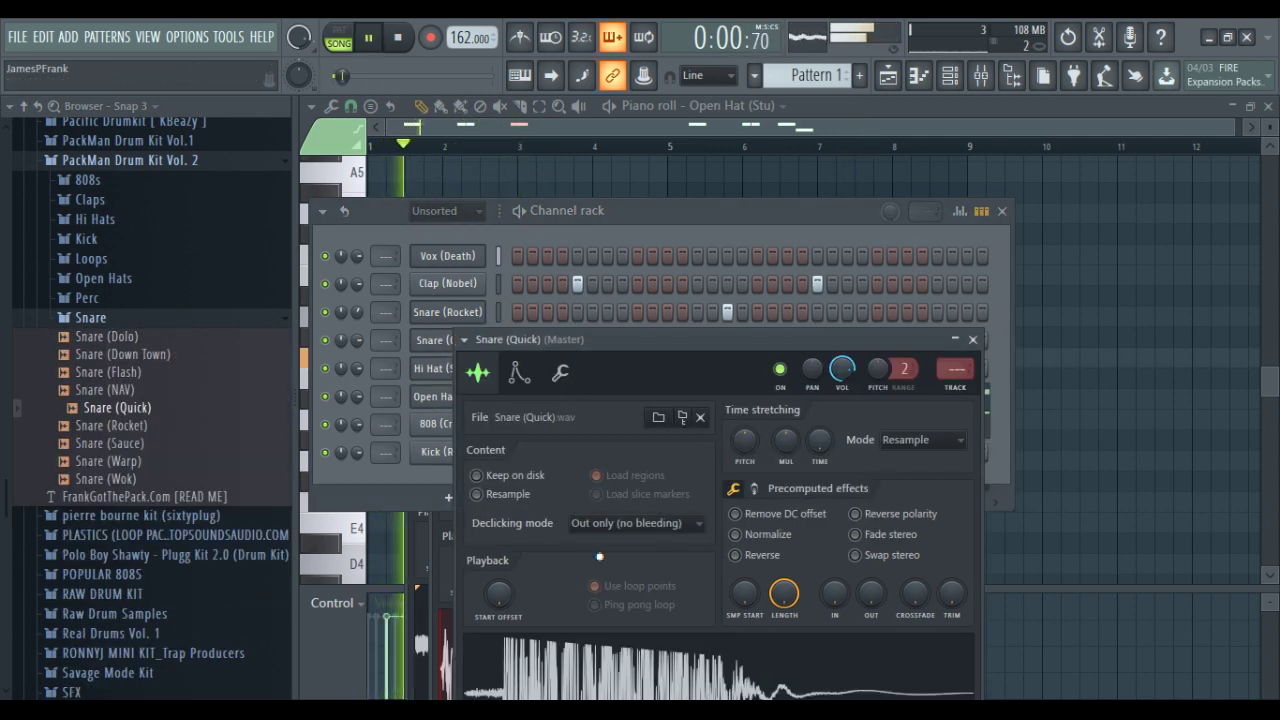
{"action": "left_click", "coordinate": [607, 326]}
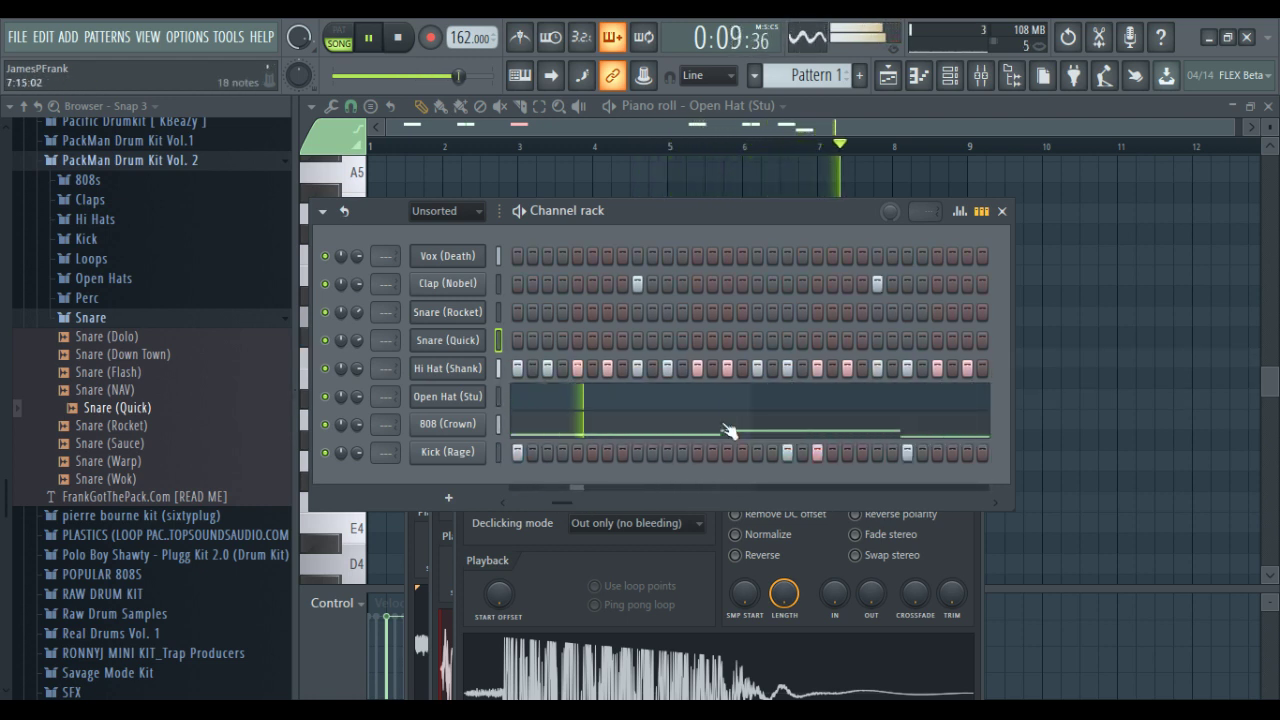
{"action": "left_click_drag", "start_coordinate": [556, 503], "coordinate": [527, 507]}
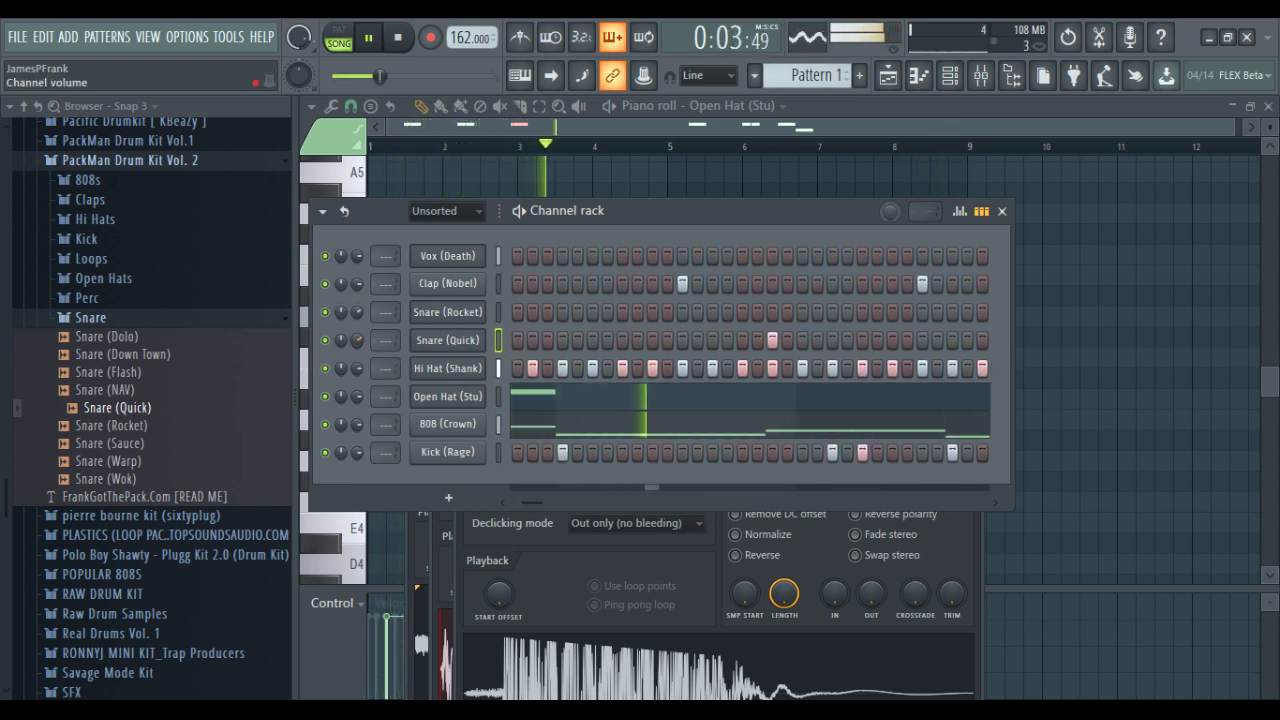
Add Open Hat (Truth) from the kit's Open Hats folder as a channel between Open Hat (Stu) and 808 (Crown)
{"action": "left_click", "coordinate": [135, 318]}
{"action": "left_click", "coordinate": [100, 298]}
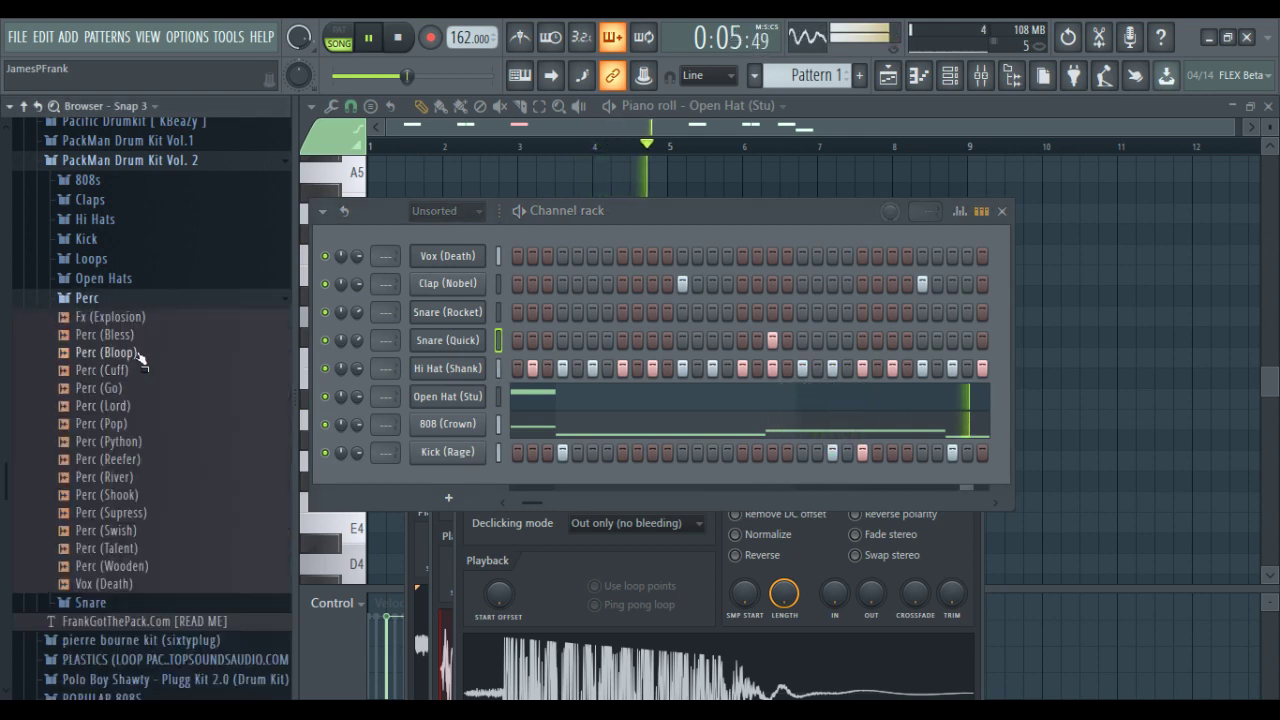
{"action": "left_click", "coordinate": [100, 278]}
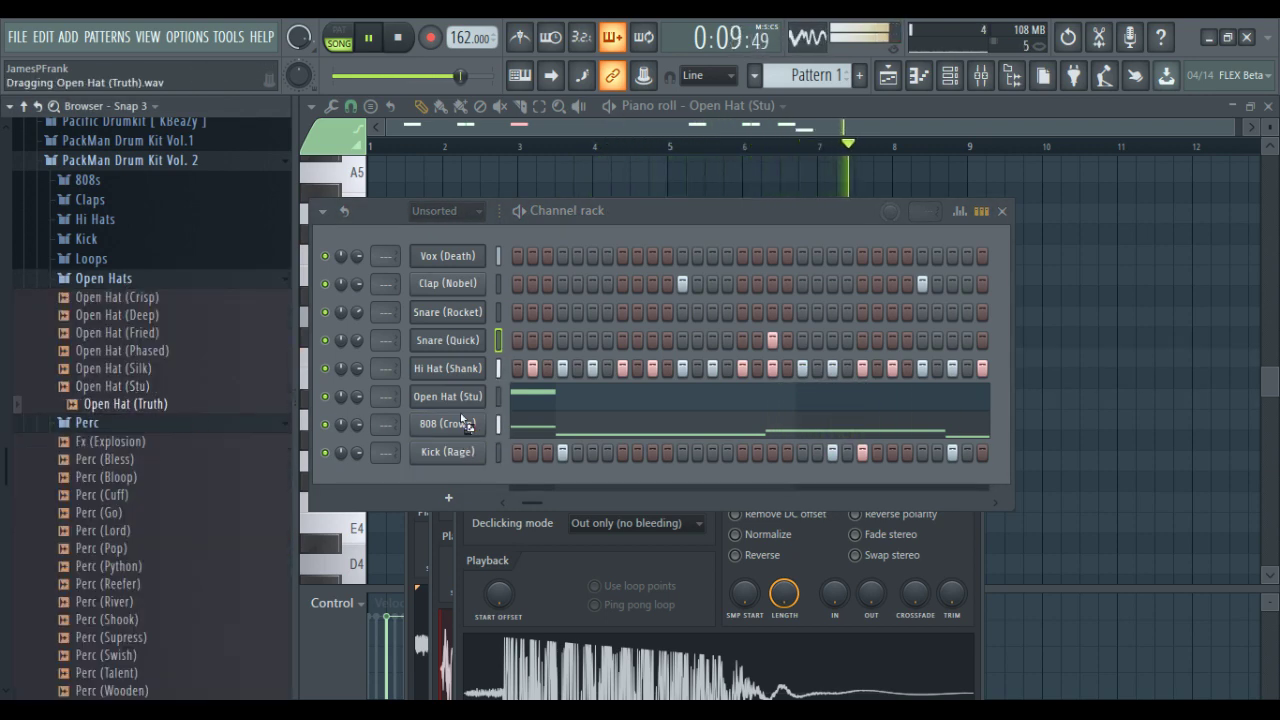
{"action": "left_click_drag", "start_coordinate": [463, 420], "coordinate": [459, 418]}
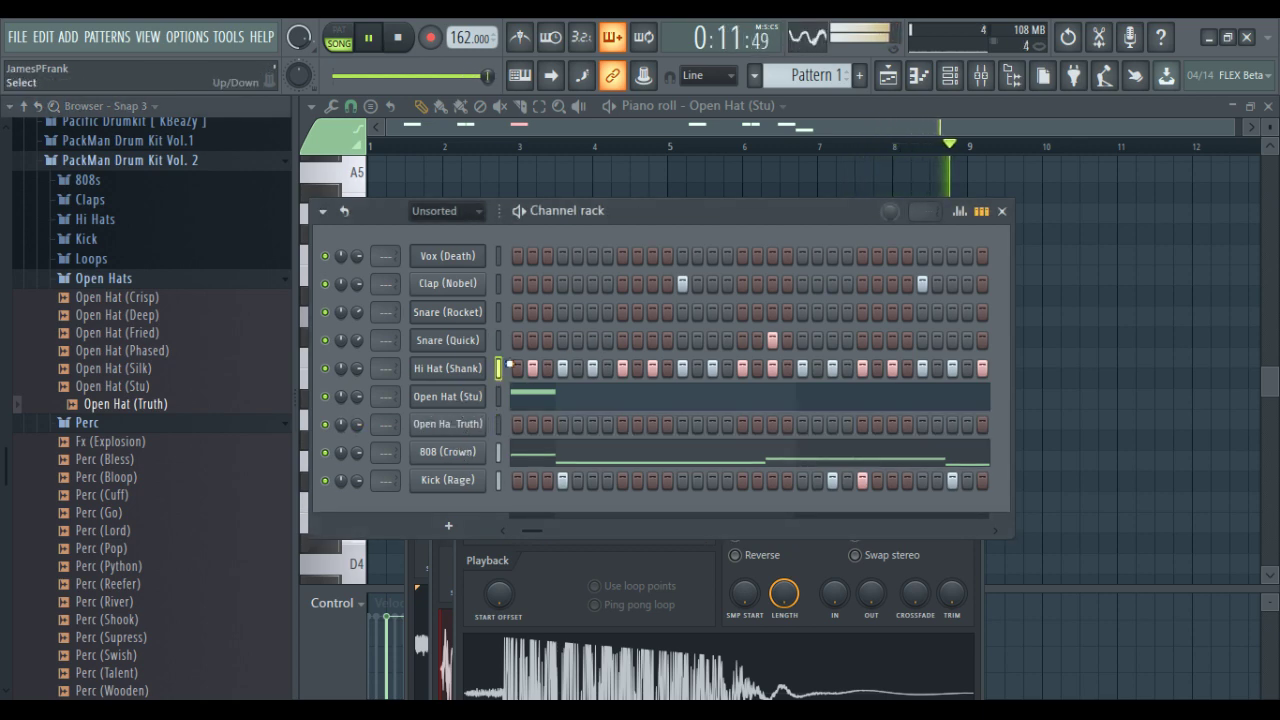
In the Hi Hat (Shank) piano roll, draw a fast roll of notes on A4 starting at step 13 of bar 1
{"action": "left_click", "coordinate": [919, 76]}
{"action": "scroll", "coordinate": [364, 367], "scroll_direction": "up", "scroll_amount": 6}
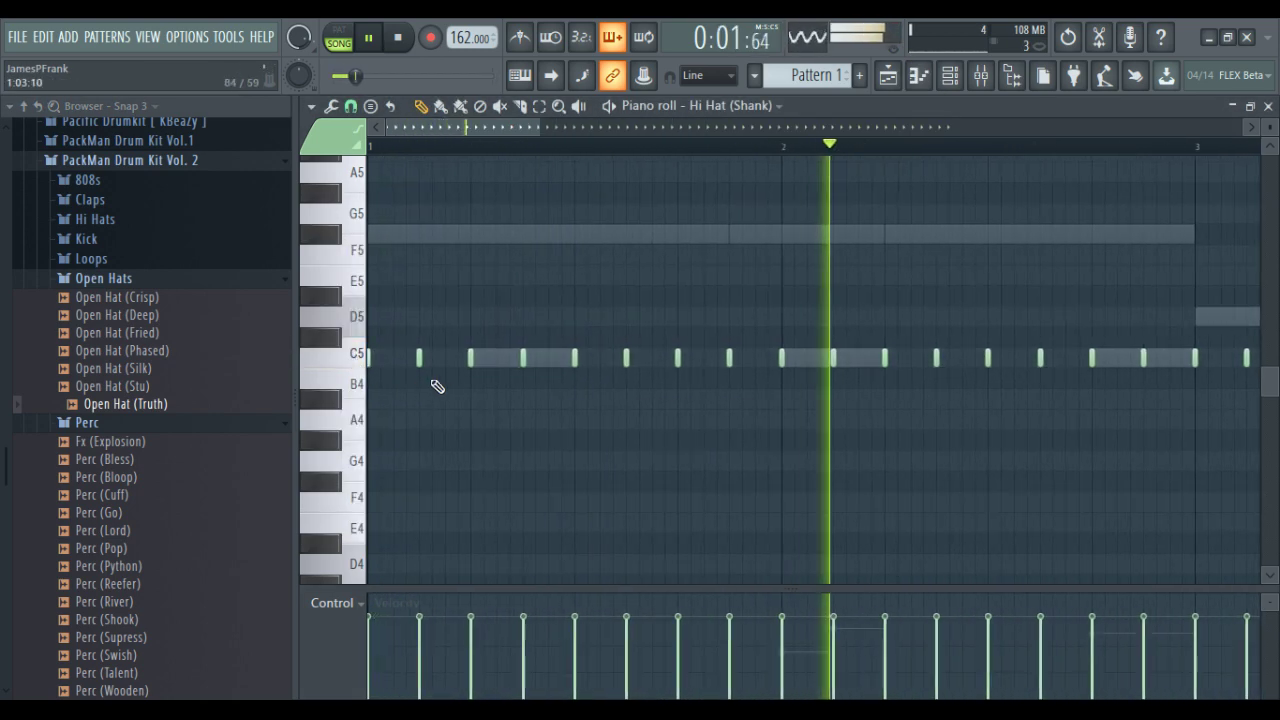
{"action": "key", "text": "space"}
{"action": "key", "text": "space"}
{"action": "left_click", "coordinate": [678, 420]}
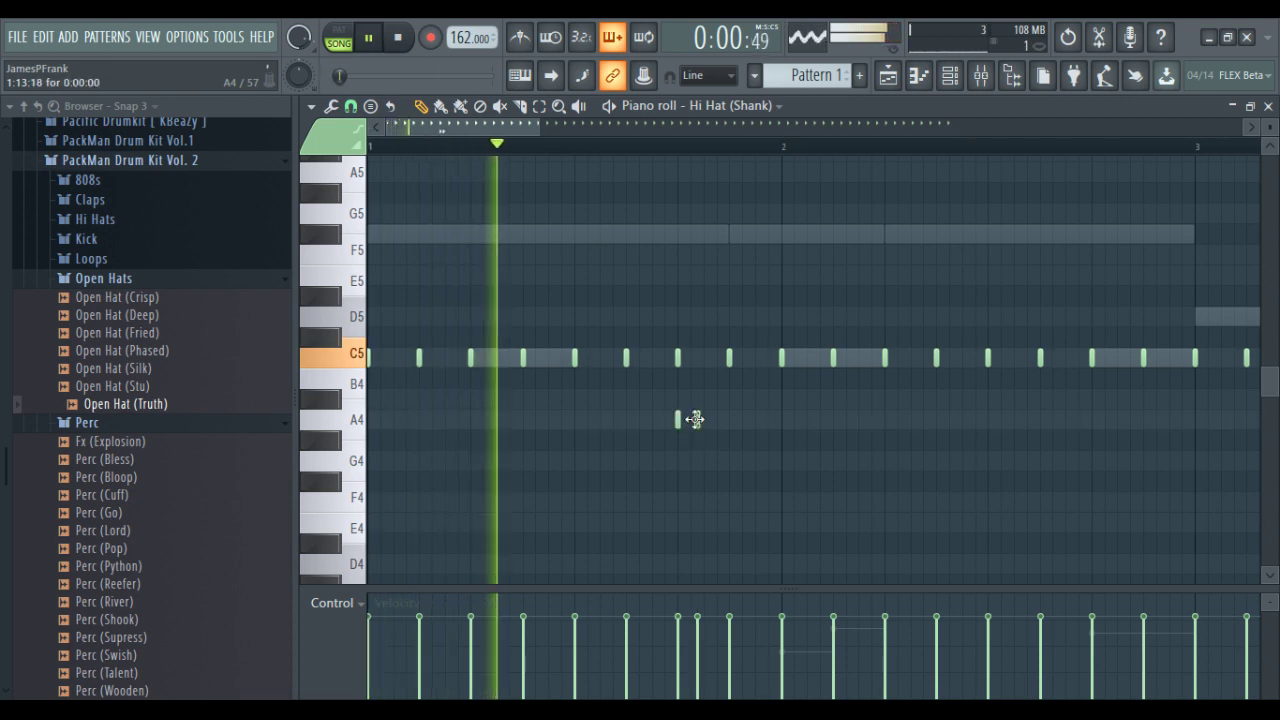
{"action": "left_click", "coordinate": [697, 420]}
{"action": "left_click_drag", "start_coordinate": [698, 420], "coordinate": [690, 421]}
{"action": "left_click", "coordinate": [704, 420]}
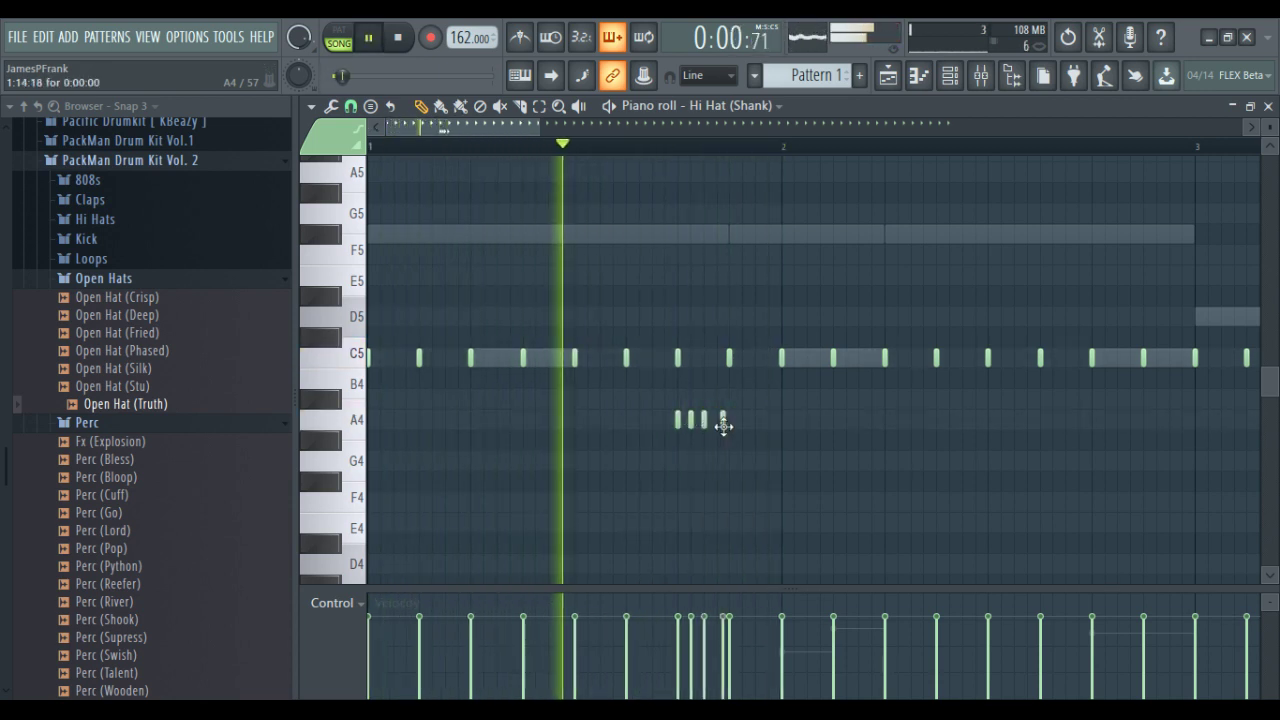
{"action": "left_click", "coordinate": [722, 420]}
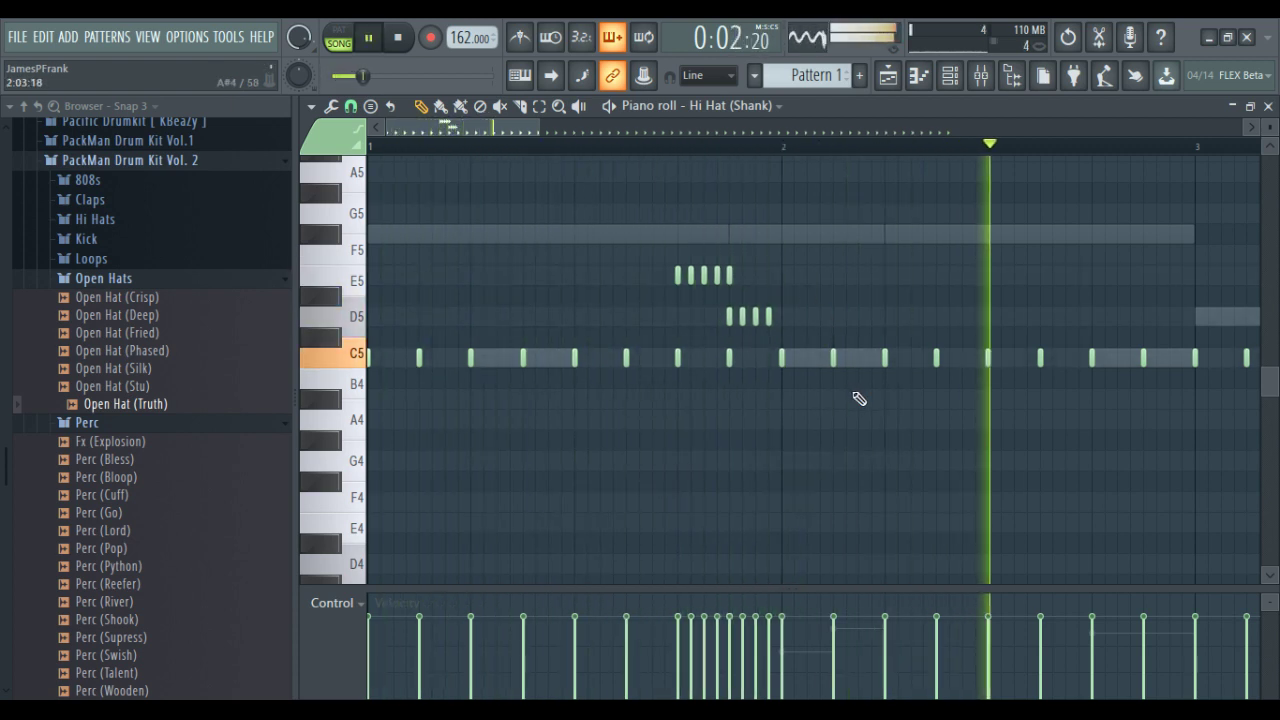
Move the five-note E5 roll to start at step 11 of bar 1 and delete the D5 roll
{"action": "left_click_drag", "start_coordinate": [791, 329], "coordinate": [628, 294]}
{"action": "right_click", "coordinate": [684, 316]}
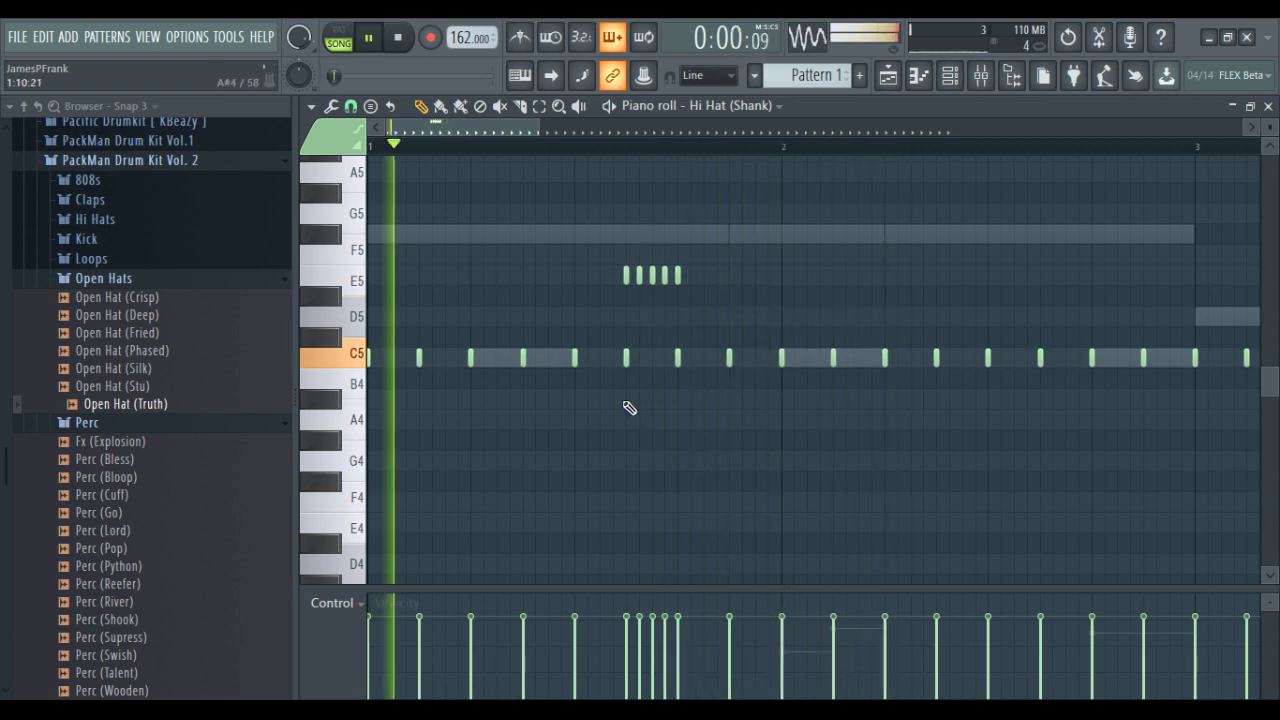
{"action": "scroll", "coordinate": [620, 400], "scroll_direction": "down", "scroll_amount": 2, "text": "ctrl"}
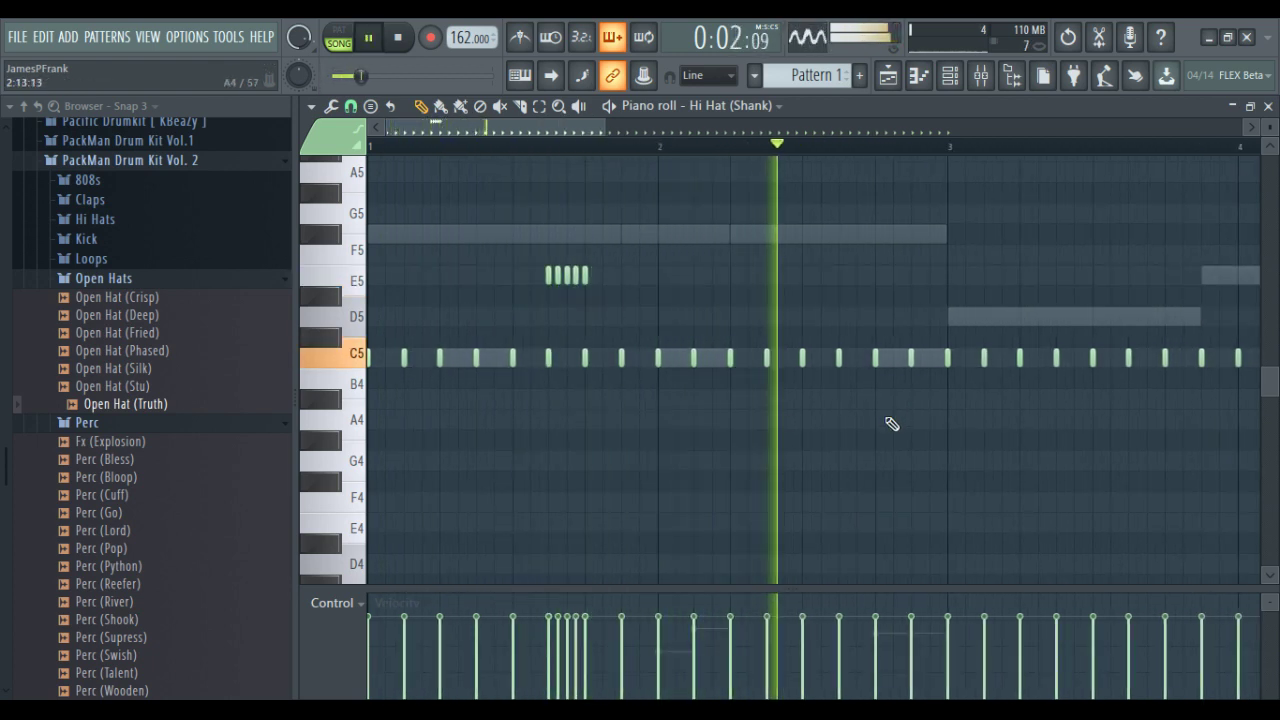
Draw a tight three-note hi-hat roll on A4 and position it at step 9 of bar 2
{"action": "key", "text": "space"}
{"action": "scroll", "coordinate": [870, 430], "scroll_direction": "up", "scroll_amount": 2, "text": "ctrl"}
{"action": "scroll", "coordinate": [821, 418], "scroll_direction": "up", "scroll_amount": 3, "text": "ctrl"}
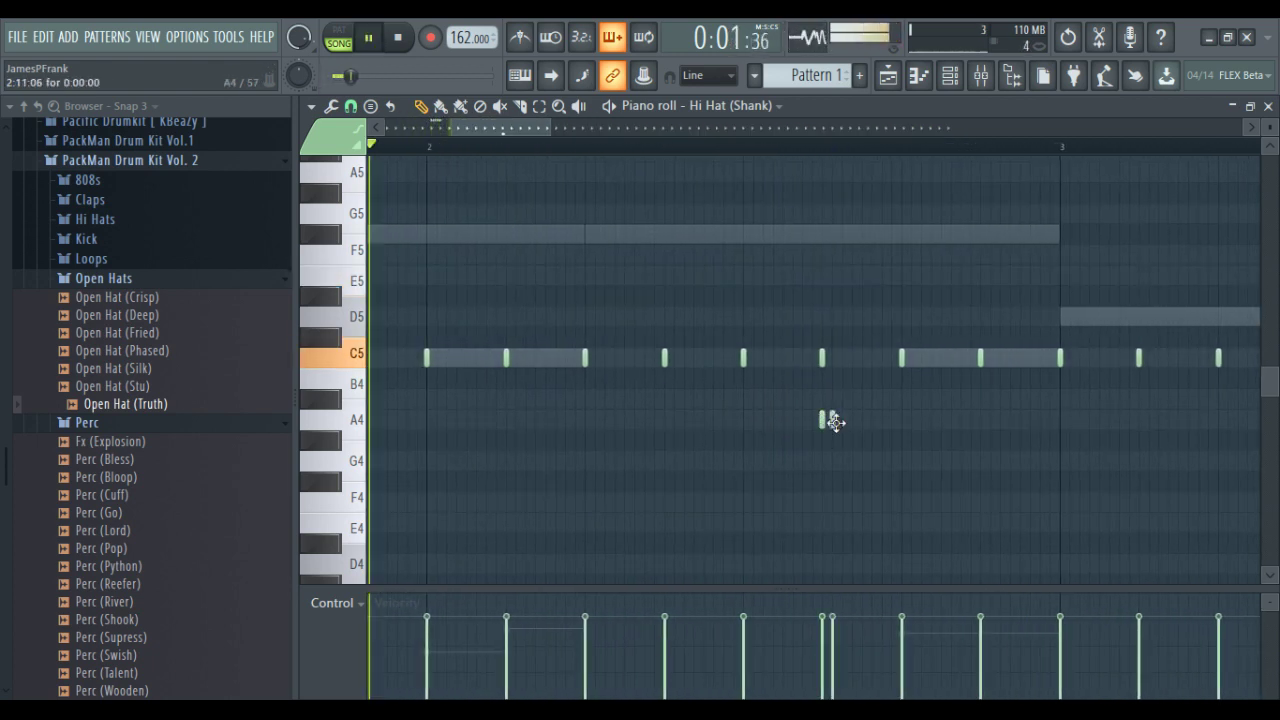
{"action": "left_click", "coordinate": [843, 420]}
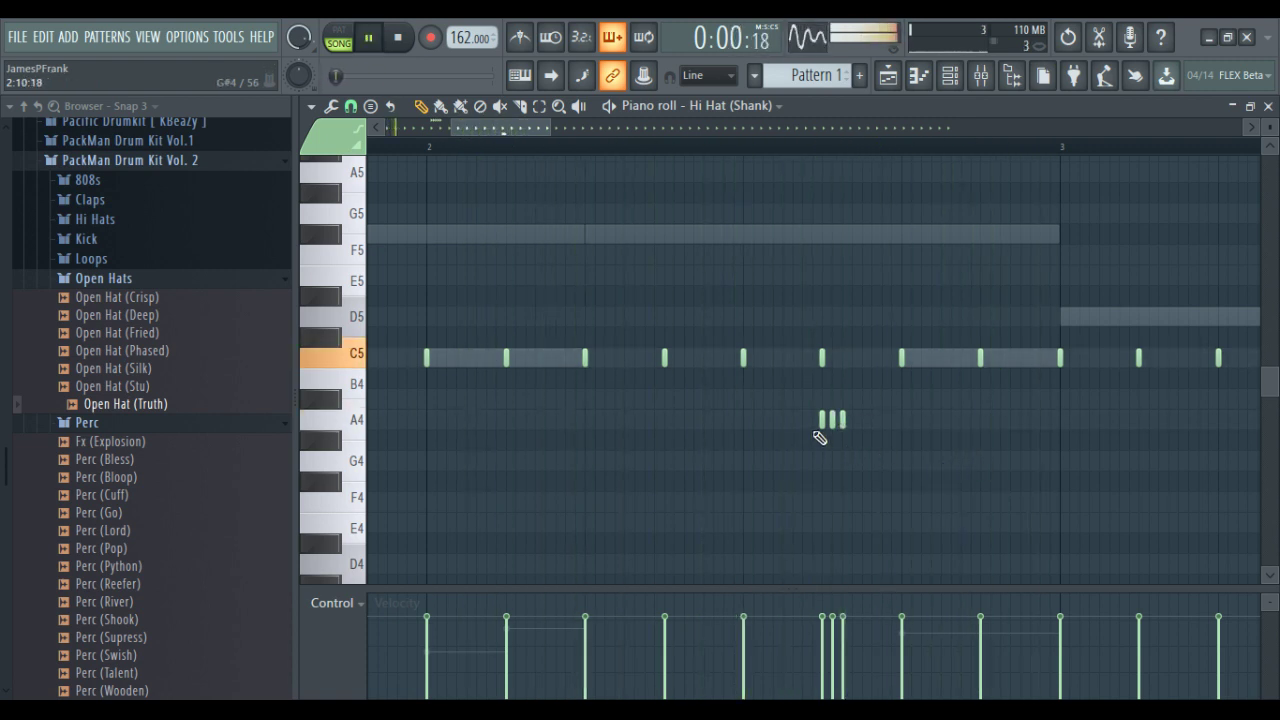
{"action": "left_click_drag", "start_coordinate": [822, 421], "coordinate": [743, 421]}
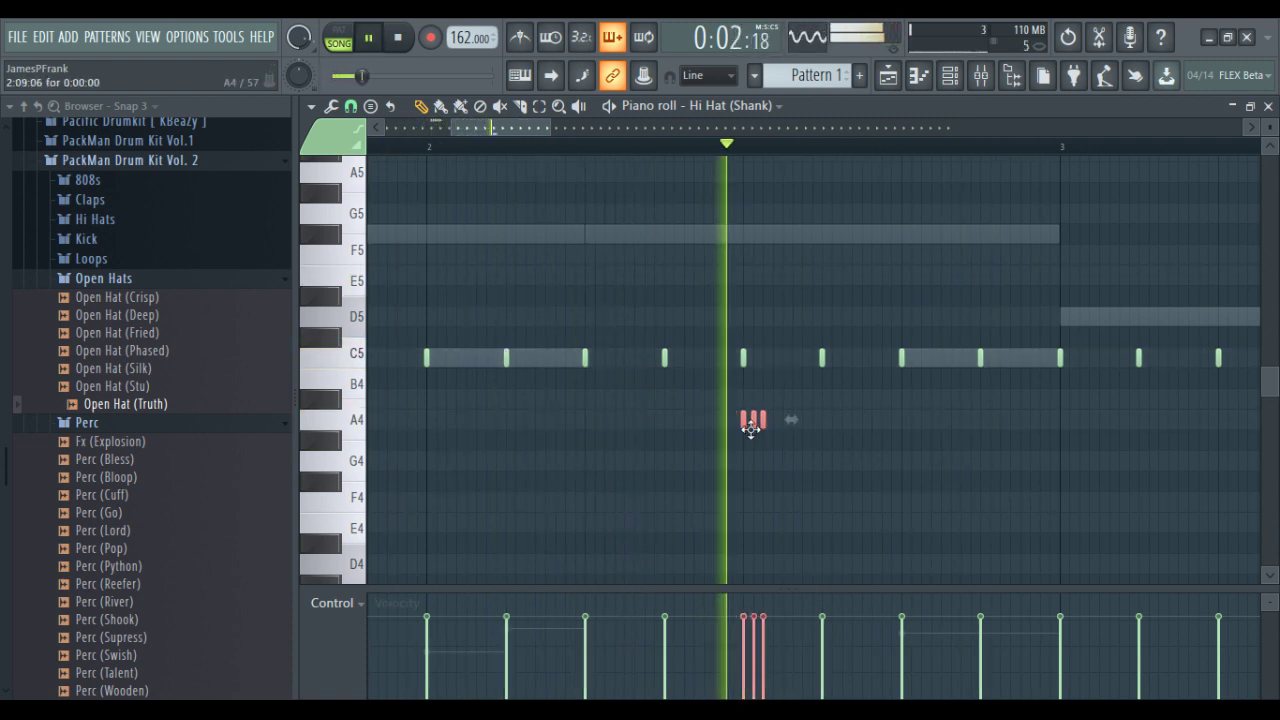
Draw a matching three-note hi-hat roll on G4 starting at step 13 of bar 2
{"action": "key", "text": "space"}
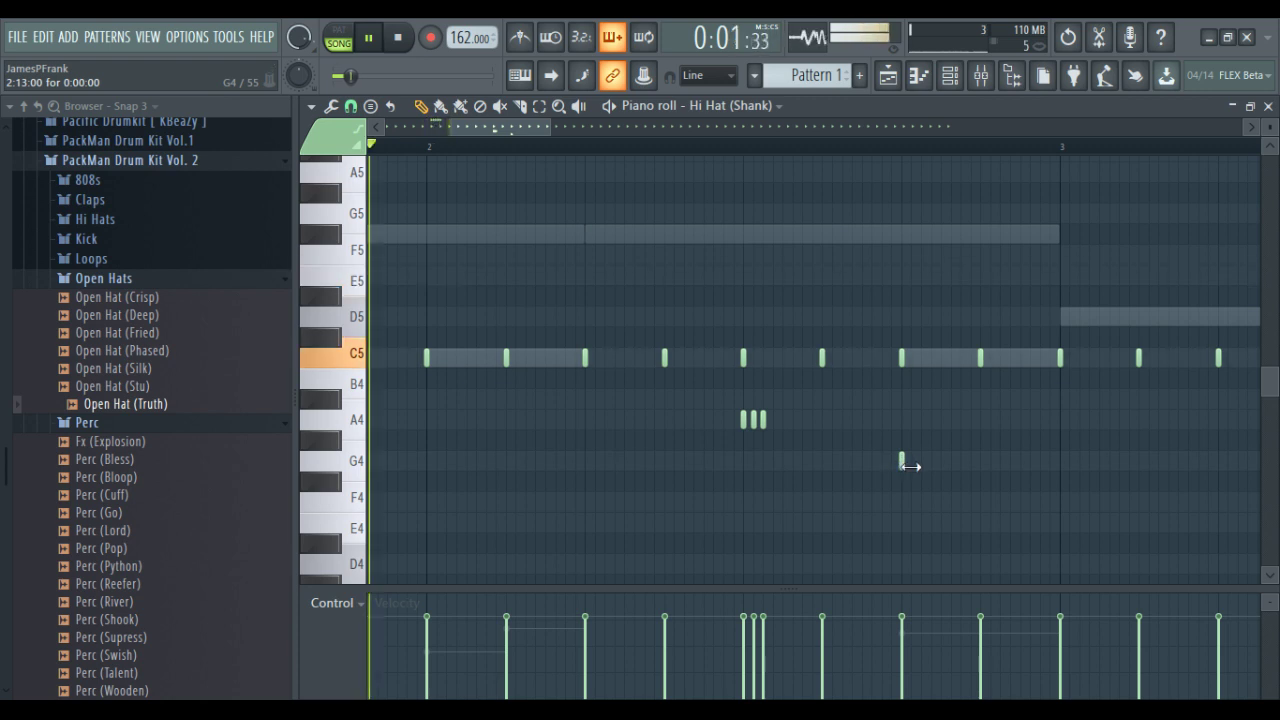
{"action": "left_click", "coordinate": [925, 461]}
{"action": "left_click", "coordinate": [913, 461]}
{"action": "scroll", "coordinate": [895, 494], "scroll_direction": "down", "scroll_amount": 3, "text": "ctrl"}
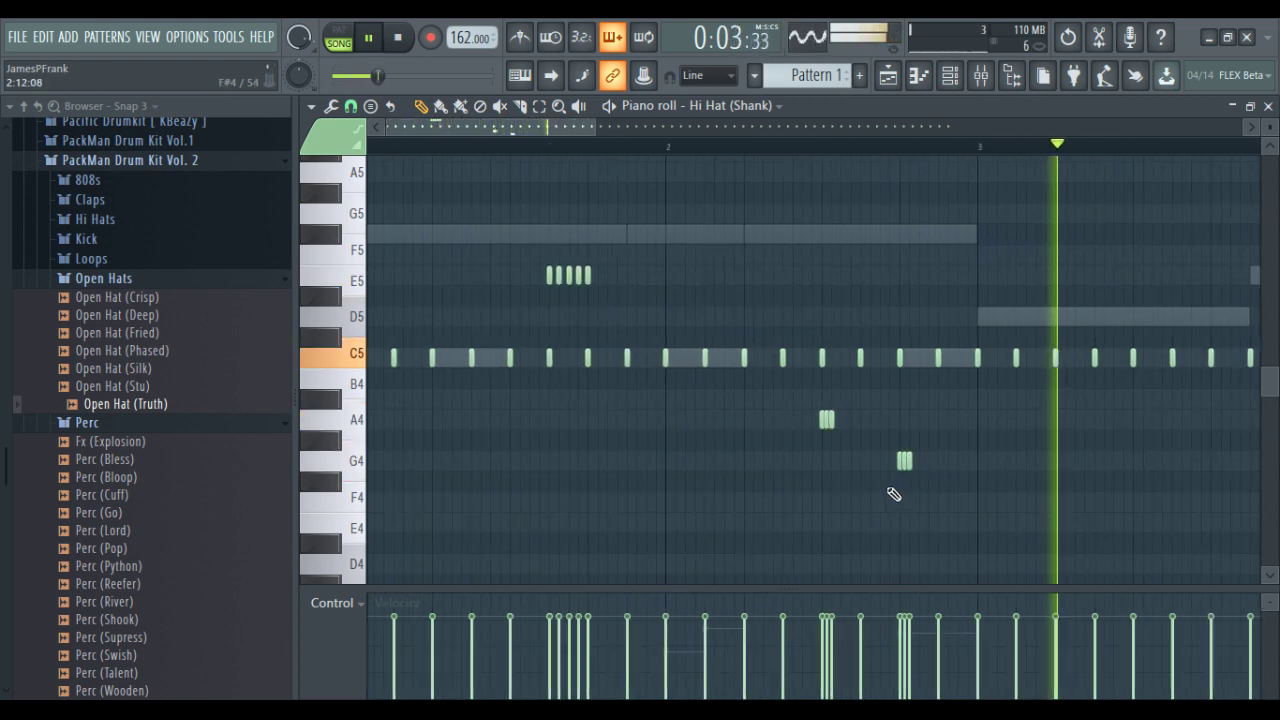
Slightly lower the velocity of the A4 and G4 hi-hat rolls in bar 2
{"action": "left_click_drag", "start_coordinate": [800, 398], "coordinate": [1118, 562], "text": "ctrl"}
{"action": "key", "text": "space"}
{"action": "key", "text": "space"}
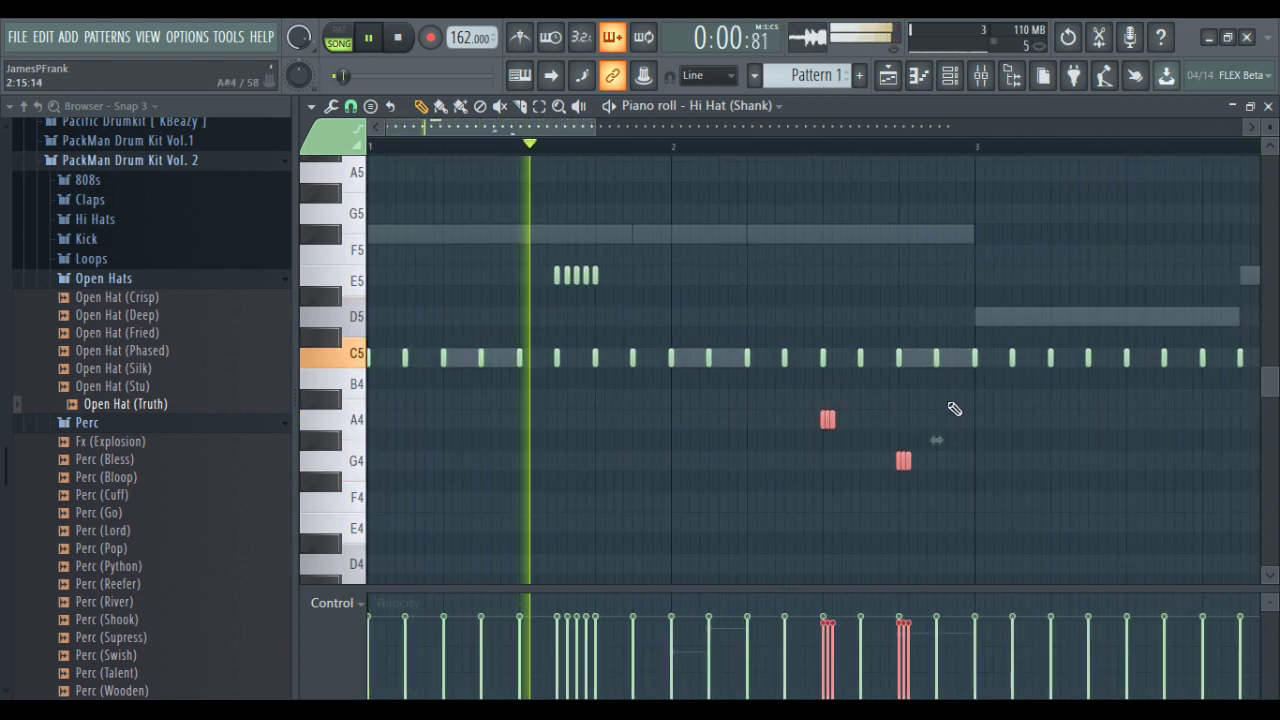
{"action": "scroll", "coordinate": [949, 404], "scroll_direction": "down", "scroll_amount": 1, "text": "alt"}
{"action": "key", "text": "ctrl+d"}
Insert two evenly spaced C5 hi-hat notes between steps 5 and 7 of bar 3
{"action": "left_click", "coordinate": [351, 106]}
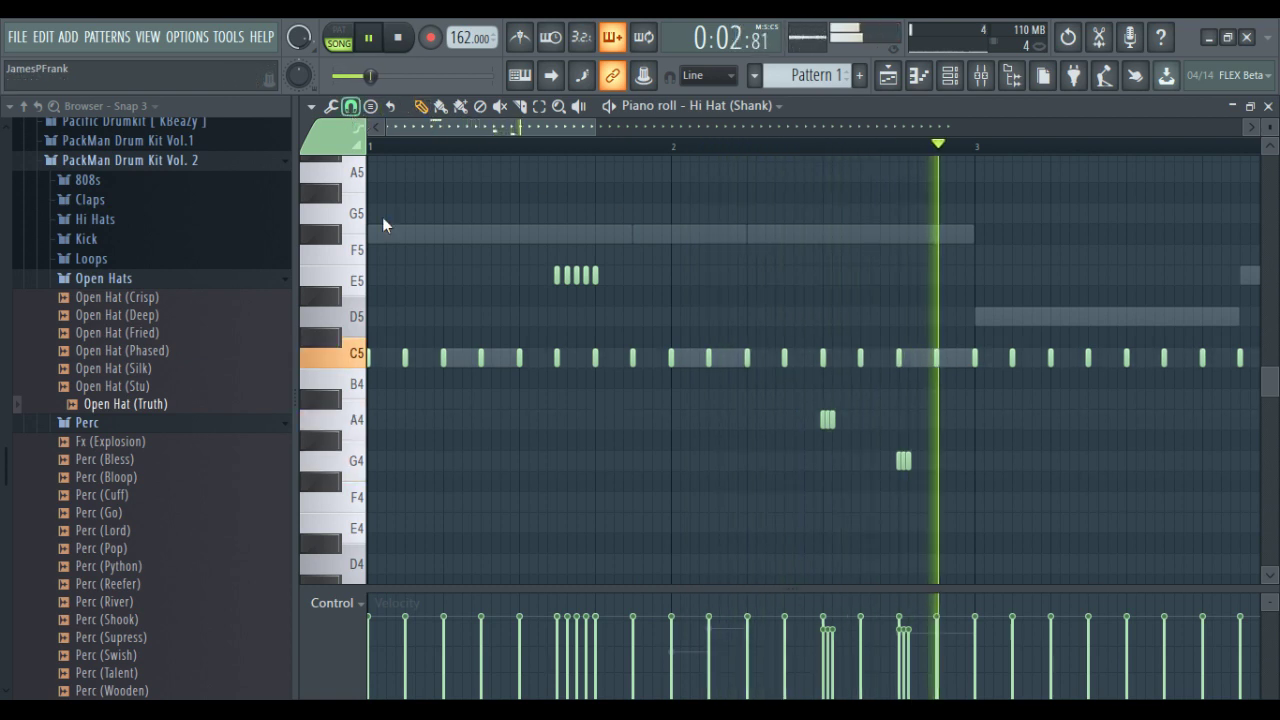
{"action": "left_click", "coordinate": [1068, 361]}
{"action": "left_click", "coordinate": [1077, 361]}
{"action": "scroll", "coordinate": [1032, 434], "scroll_direction": "down", "scroll_amount": 1, "text": "ctrl"}
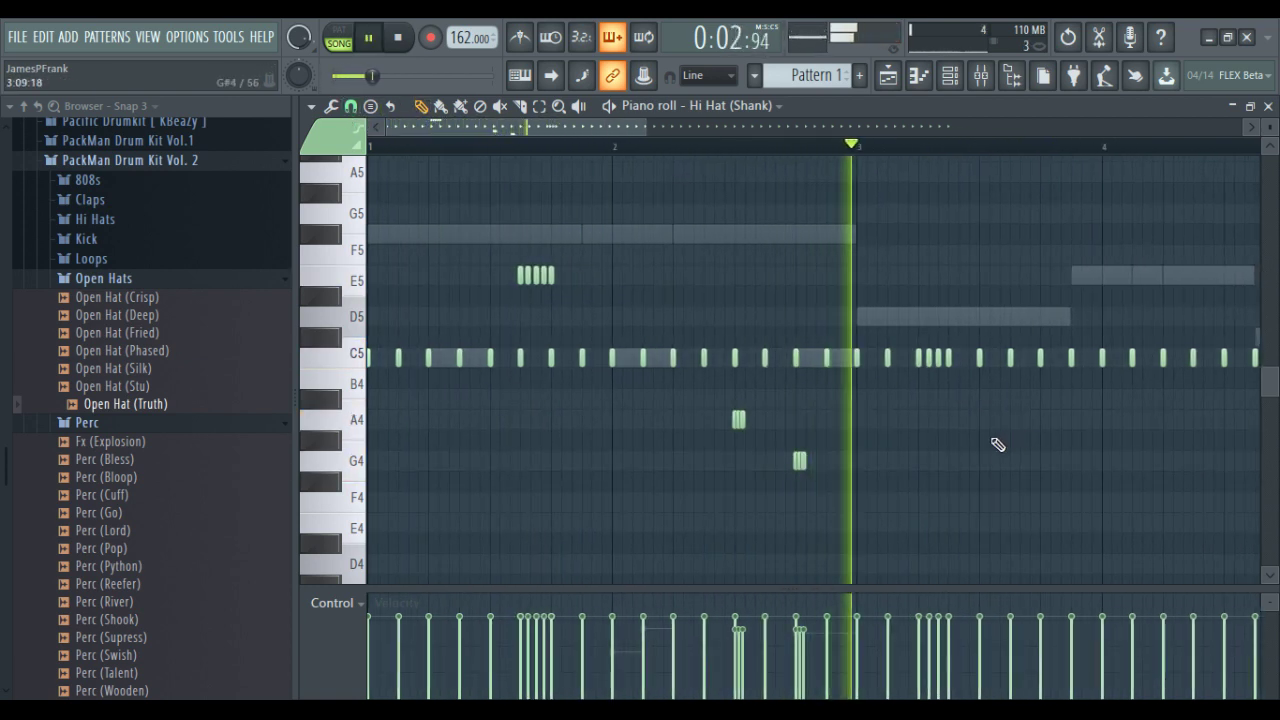
Add a three-note E5 hi-hat roll on step 13 of bar 3 and a single E5 note on step 15
{"action": "scroll", "coordinate": [997, 444], "scroll_direction": "up", "scroll_amount": 1, "text": "ctrl"}
{"action": "key", "text": "space"}
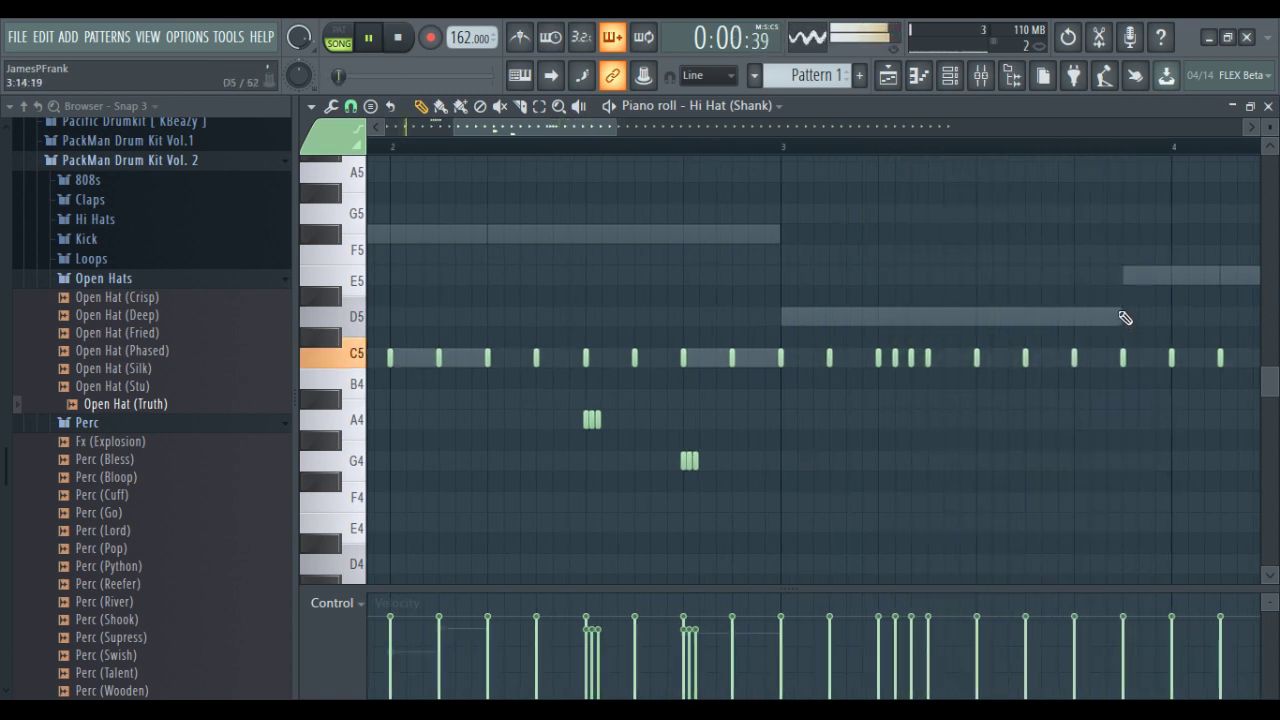
{"action": "scroll", "coordinate": [1080, 292], "scroll_direction": "up", "scroll_amount": 2, "text": "ctrl"}
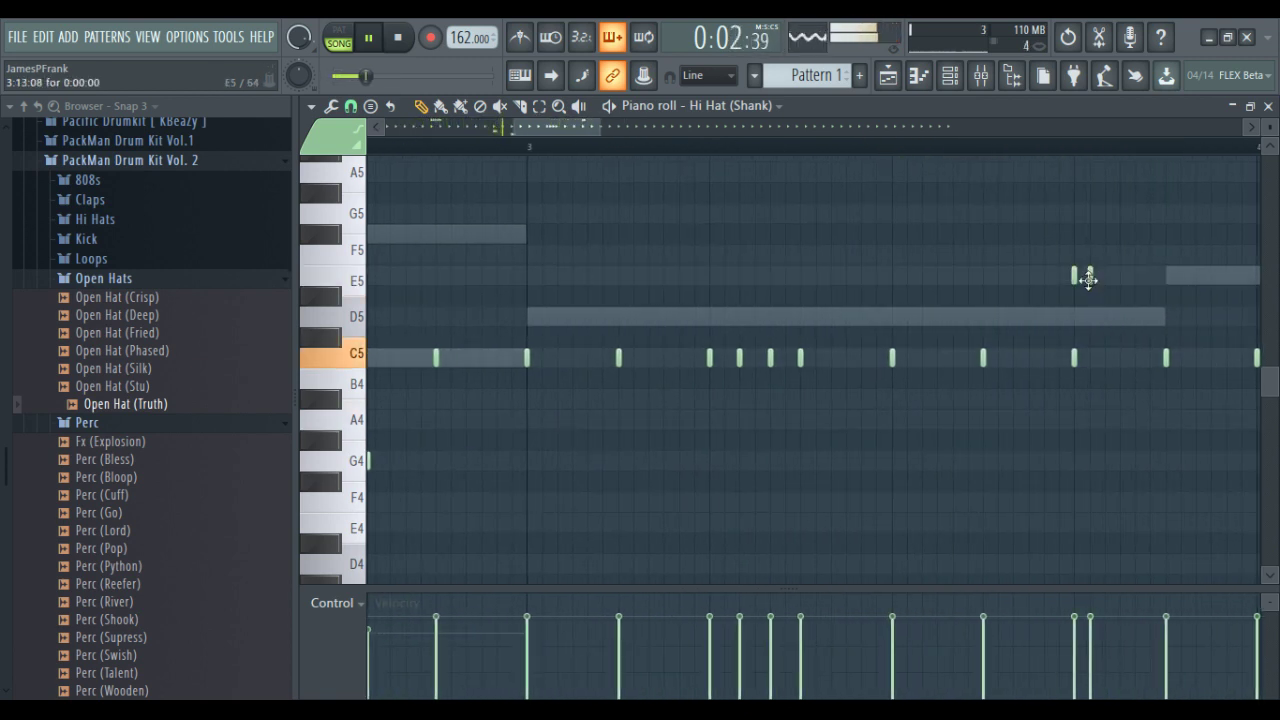
{"action": "scroll", "coordinate": [1088, 278], "scroll_direction": "up", "scroll_amount": 1, "text": "ctrl"}
{"action": "scroll", "coordinate": [1118, 290], "scroll_direction": "down", "scroll_amount": 3, "text": "ctrl"}
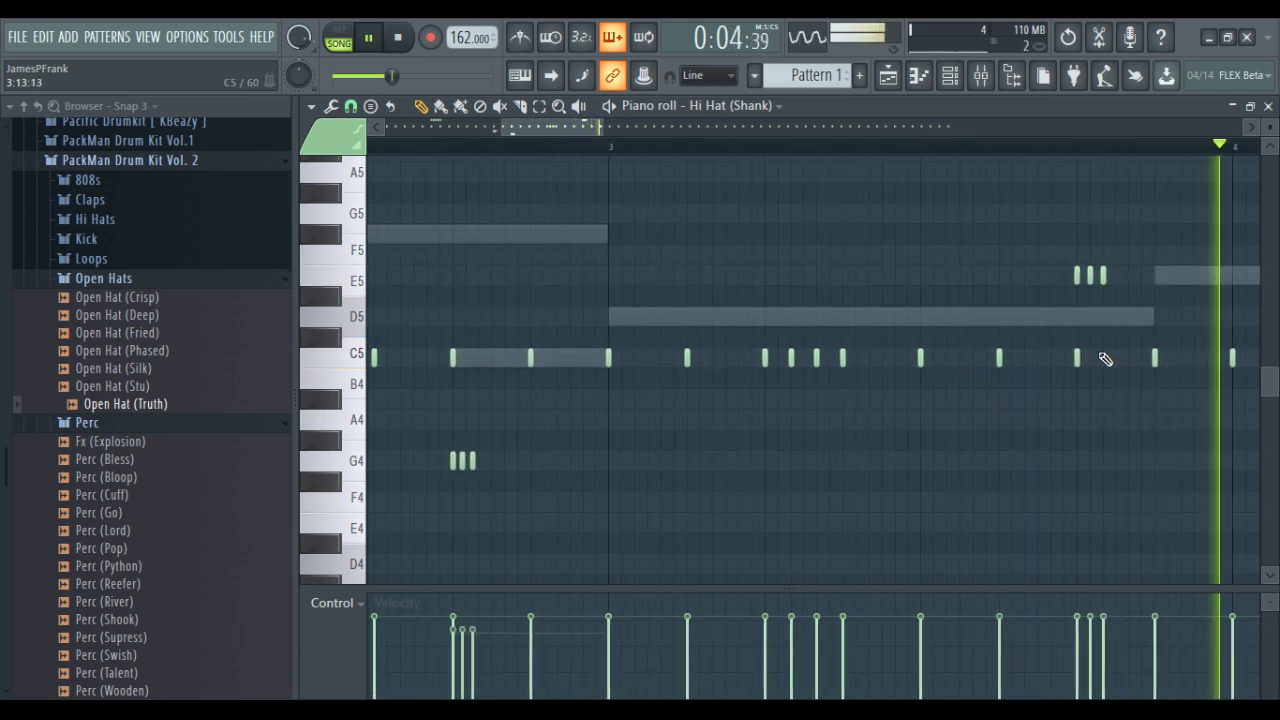
{"action": "scroll", "coordinate": [1106, 355], "scroll_direction": "up", "scroll_amount": 1, "text": "ctrl"}
{"action": "scroll", "coordinate": [1090, 358], "scroll_direction": "down", "scroll_amount": 4, "text": "ctrl"}
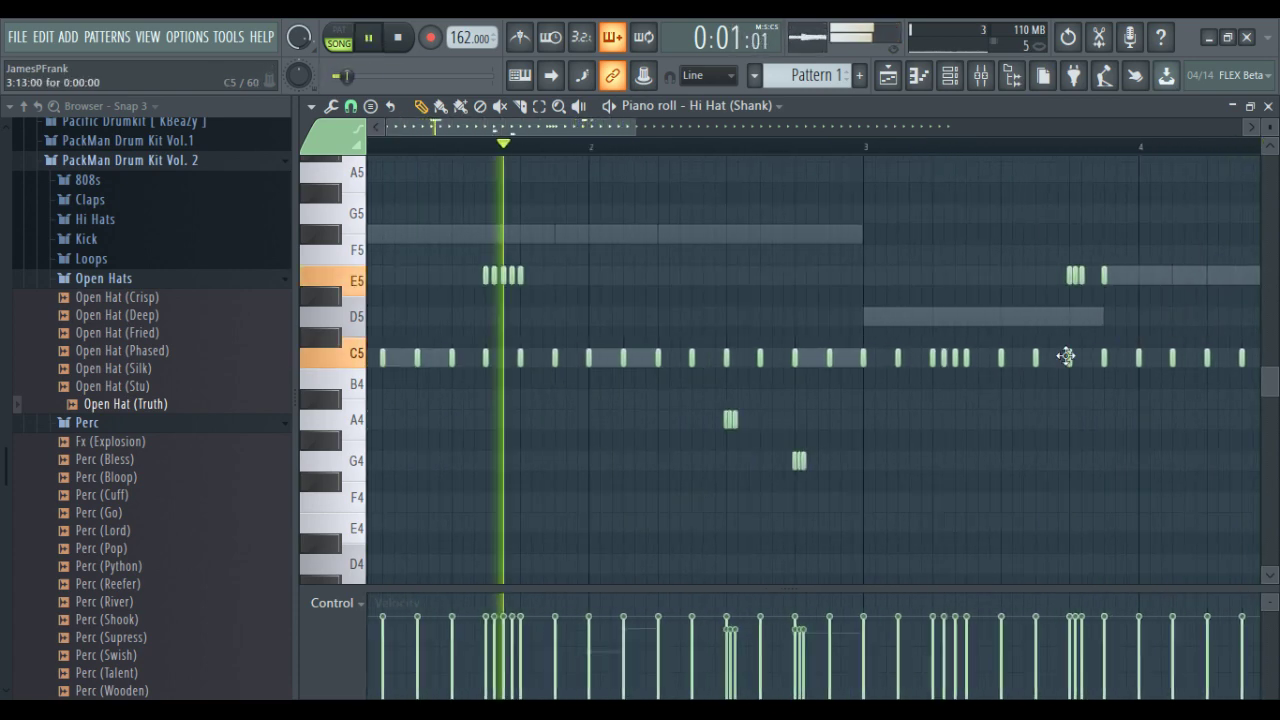
Insert two evenly spaced C5 hi-hat notes between steps 7 and 9 of bar 4
{"action": "scroll", "coordinate": [495, 528], "scroll_direction": "up", "scroll_amount": 3, "text": "ctrl"}
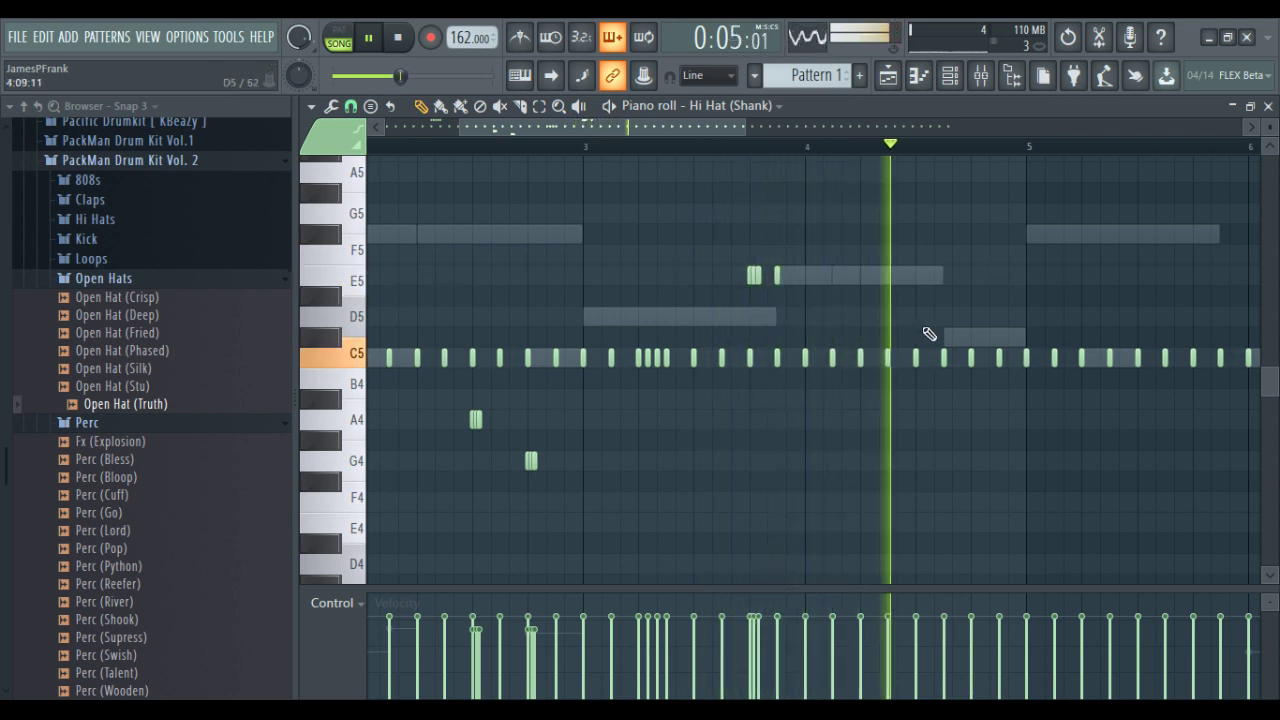
{"action": "scroll", "coordinate": [917, 363], "scroll_direction": "up", "scroll_amount": 2, "text": "ctrl"}
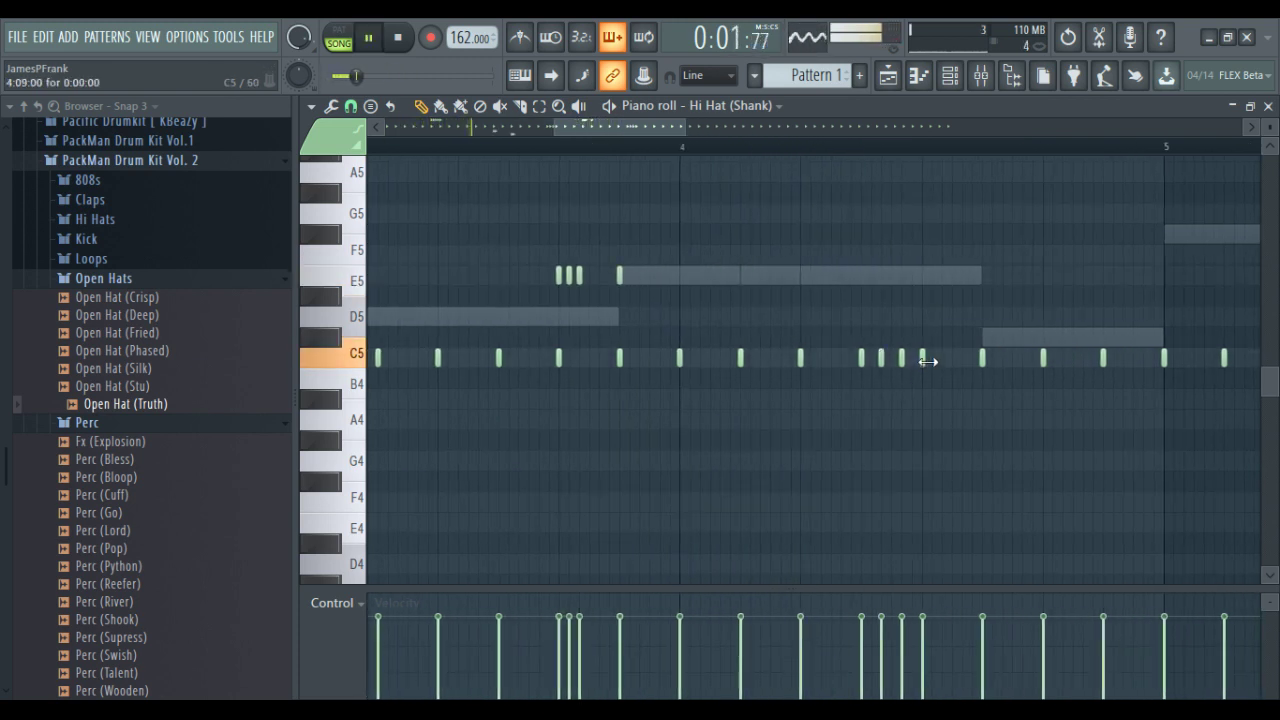
{"action": "scroll", "coordinate": [909, 449], "scroll_direction": "down", "scroll_amount": 2, "text": "ctrl"}
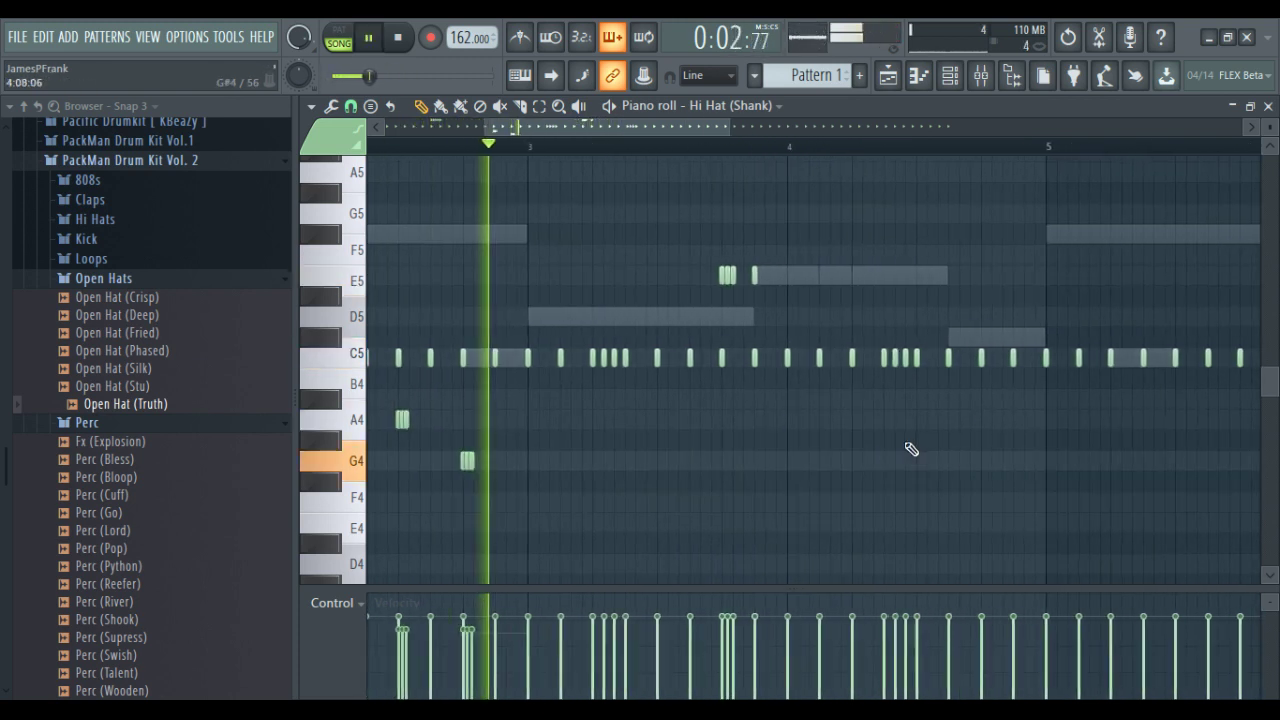
Add an A4 hi-hat note on step 11 of bar 4 and a softer three-note G4 roll on step 13
{"action": "left_click", "coordinate": [948, 419]}
{"action": "left_click", "coordinate": [984, 461]}
{"action": "scroll", "coordinate": [1005, 465], "scroll_direction": "up", "scroll_amount": 2, "text": "ctrl"}
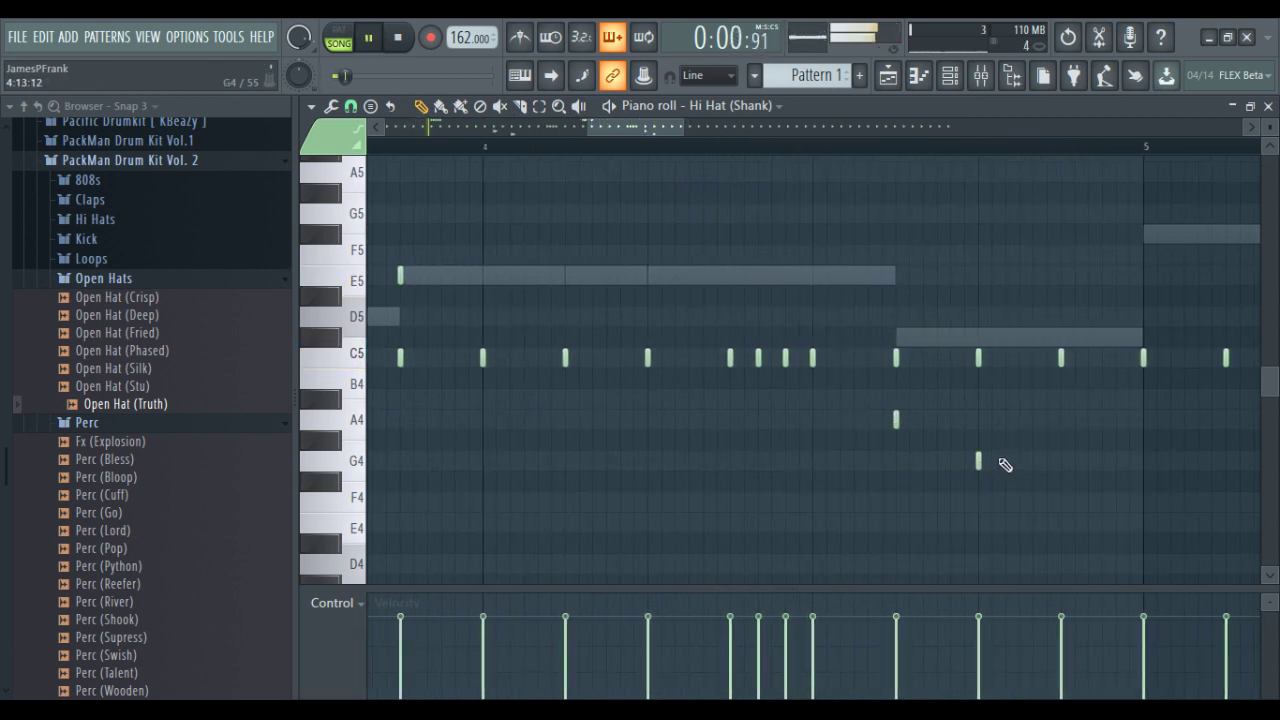
{"action": "scroll", "coordinate": [1046, 489], "scroll_direction": "down", "scroll_amount": 4, "text": "ctrl"}
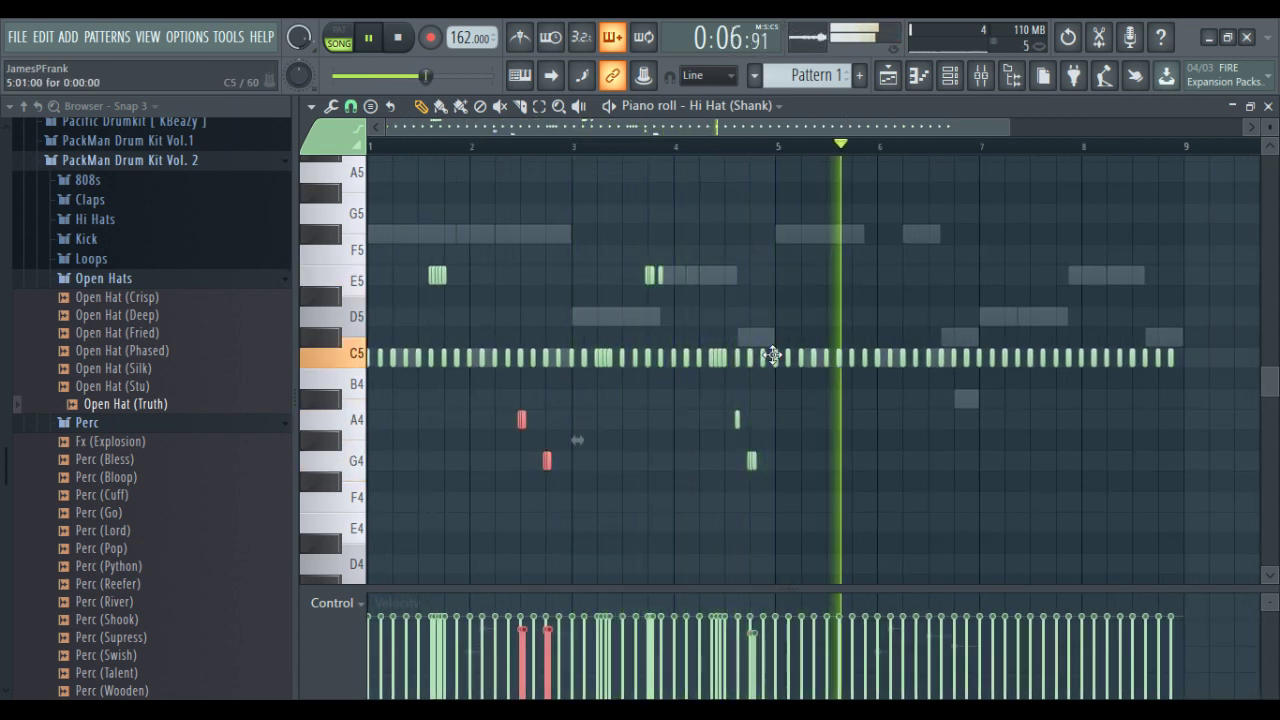
Replace the plain hi-hats from bar 5 onward with a duplicate of the first four bars, aligned to start at bar 5
{"action": "left_click_drag", "start_coordinate": [771, 349], "coordinate": [1255, 368], "text": "ctrl"}
{"action": "key", "text": "Delete"}
{"action": "key", "text": "ctrl+b"}
{"action": "scroll", "coordinate": [771, 364], "scroll_direction": "up", "scroll_amount": 3, "text": "ctrl"}
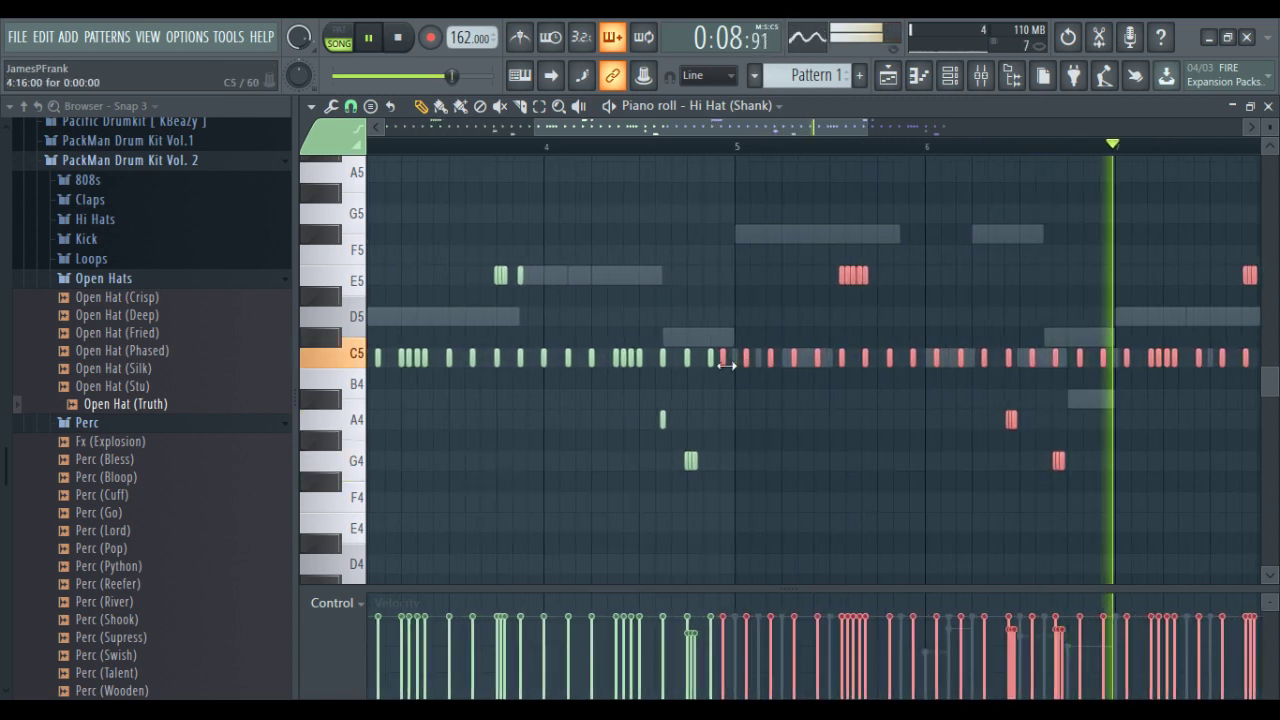
{"action": "left_click_drag", "start_coordinate": [724, 364], "coordinate": [736, 366]}
{"action": "left_click", "coordinate": [760, 401], "text": "ctrl"}
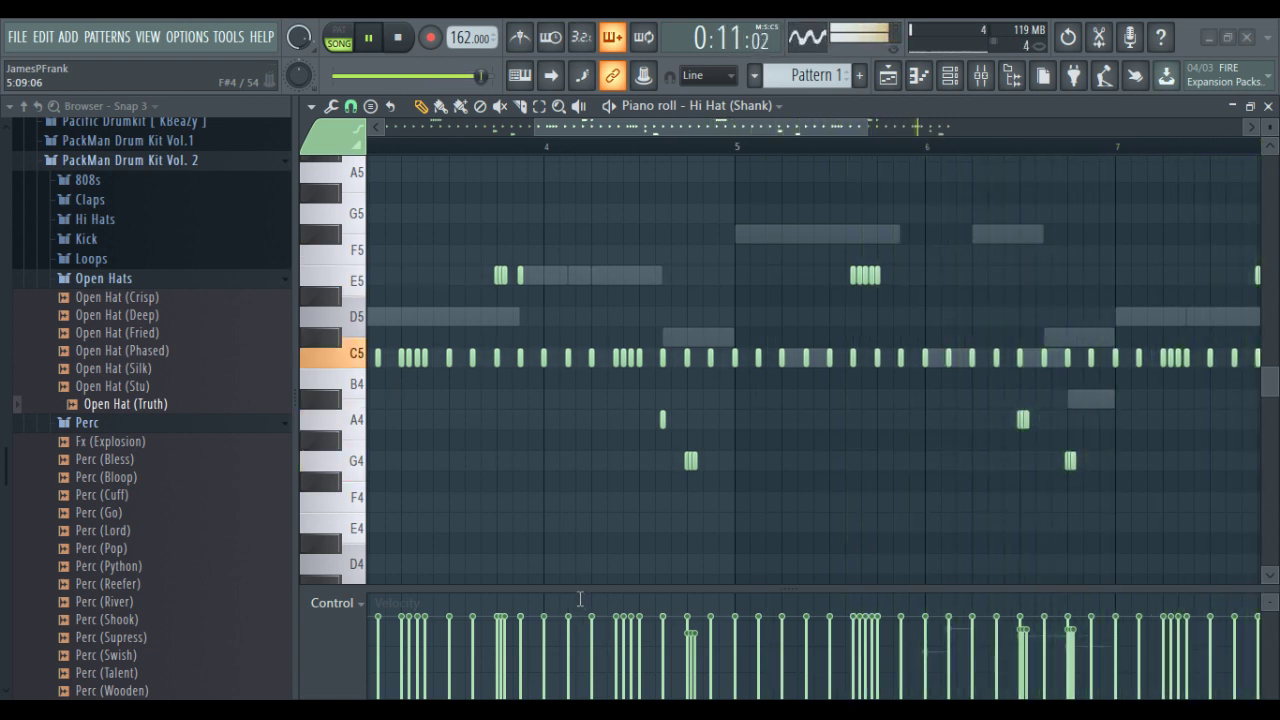
Review the Brazy loop and Pattern 1 together in the playlist, and bring the channel rack back up
{"action": "left_click", "coordinate": [888, 80]}
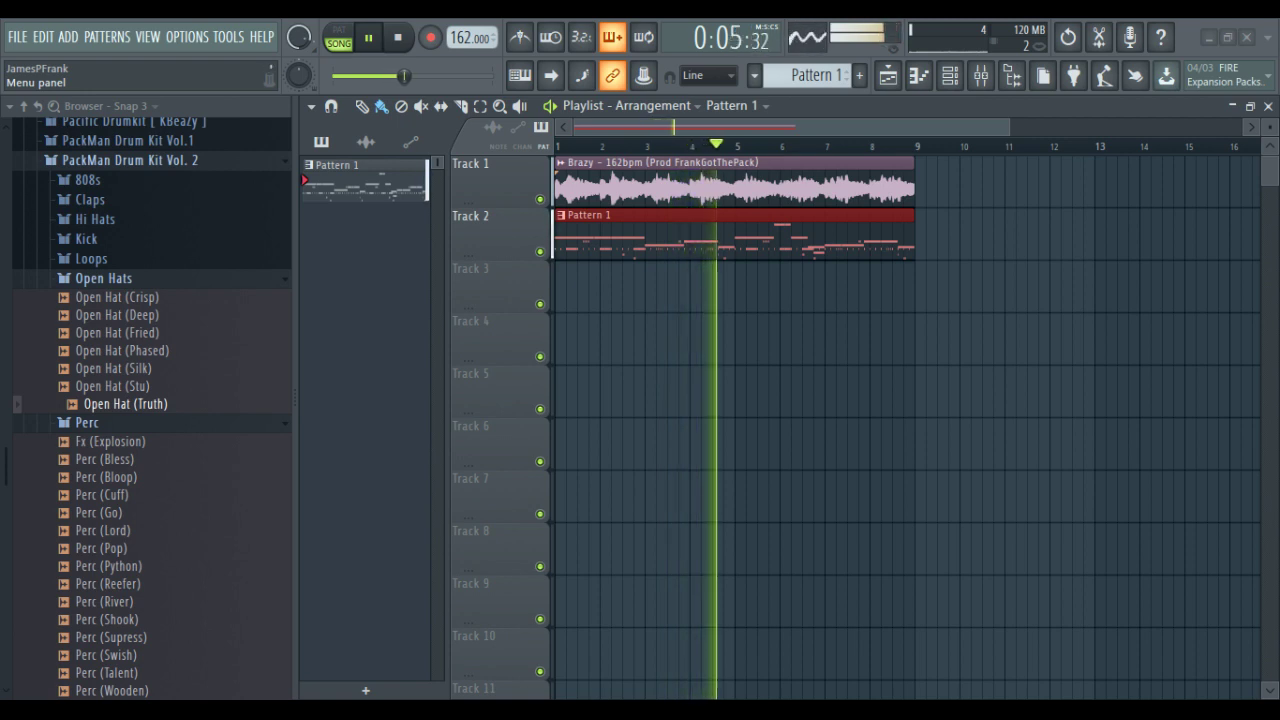
{"action": "left_click_drag", "start_coordinate": [404, 76], "coordinate": [430, 76]}
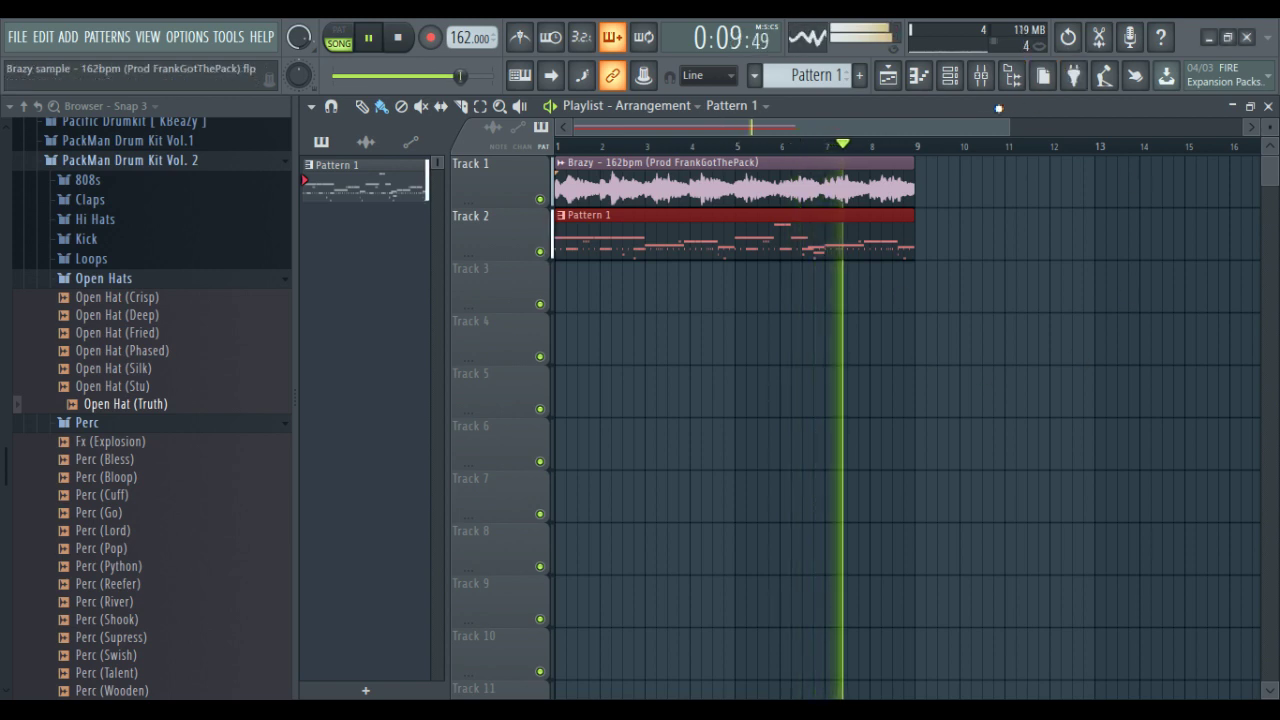
{"action": "left_click", "coordinate": [958, 80]}
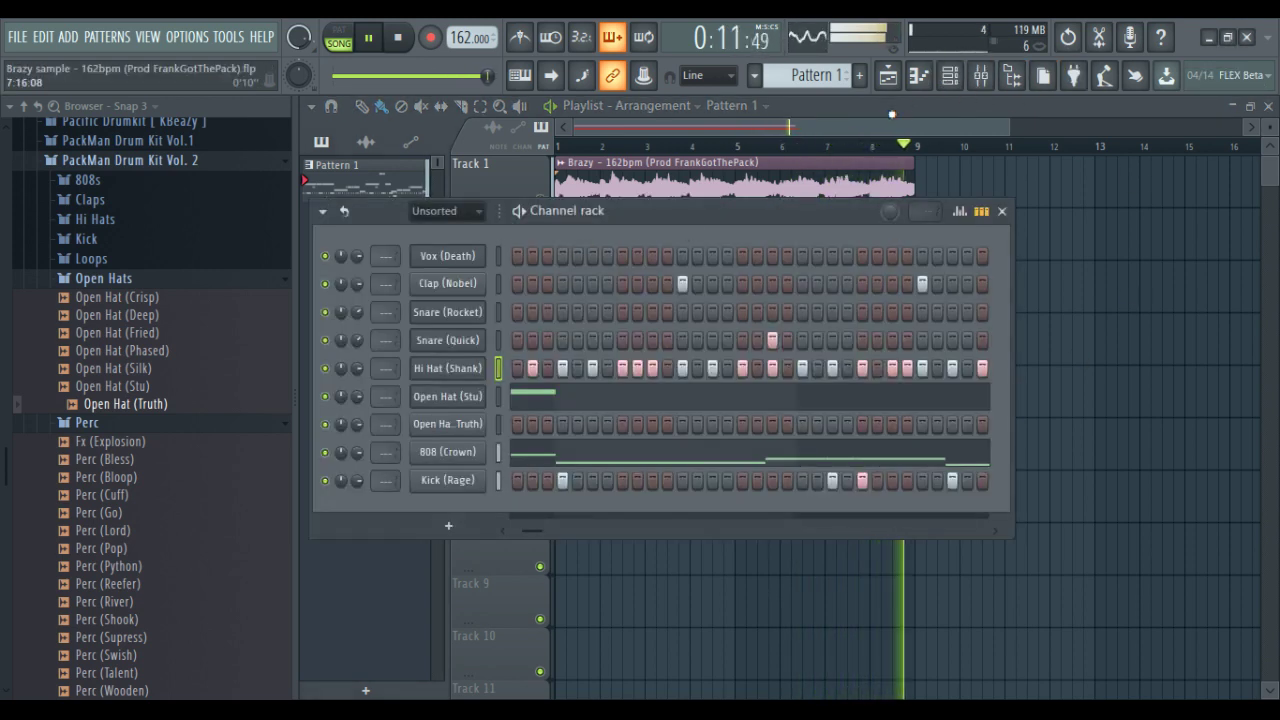